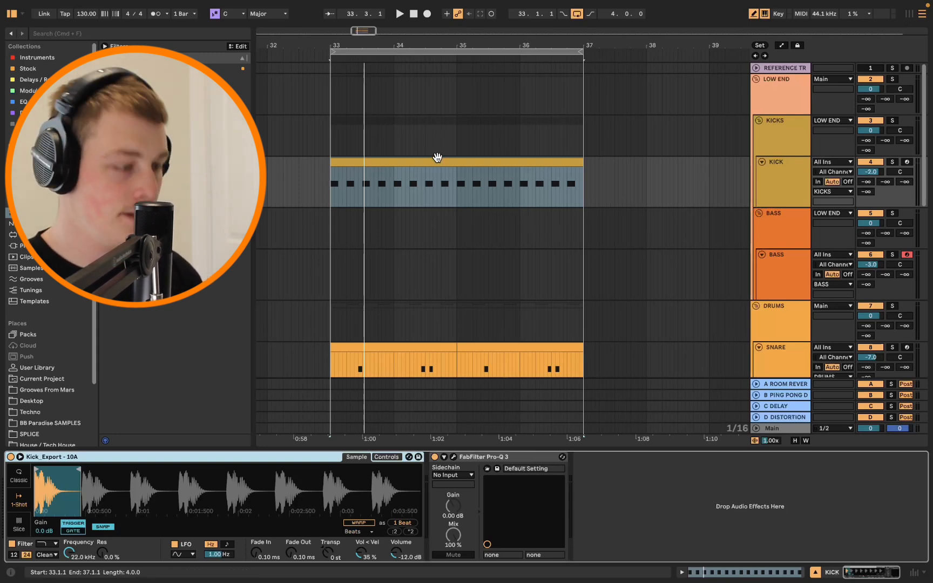
Step: Play back the existing four-bar loop and look over the kick, snare, clap and open hat tracks
{"action": "key", "text": "space"}
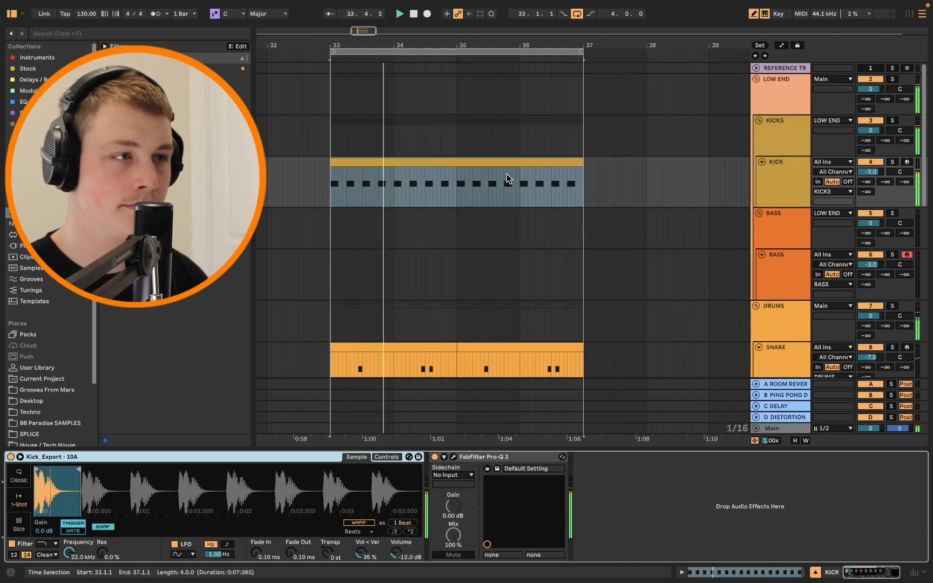
{"action": "scroll", "coordinate": [507, 181], "scroll_direction": "down", "scroll_amount": 3}
{"action": "scroll", "coordinate": [507, 174], "scroll_direction": "down", "scroll_amount": 2}
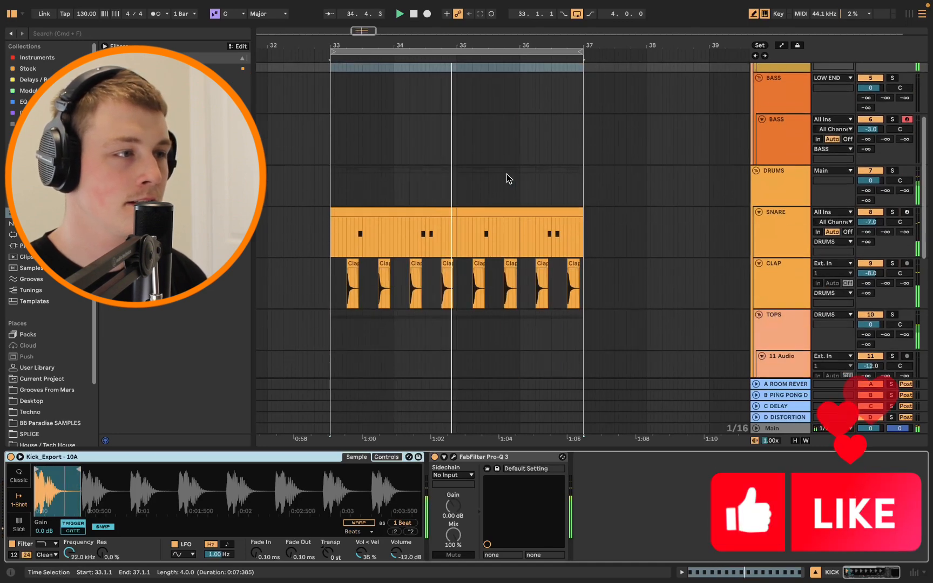
{"action": "key", "text": "space"}
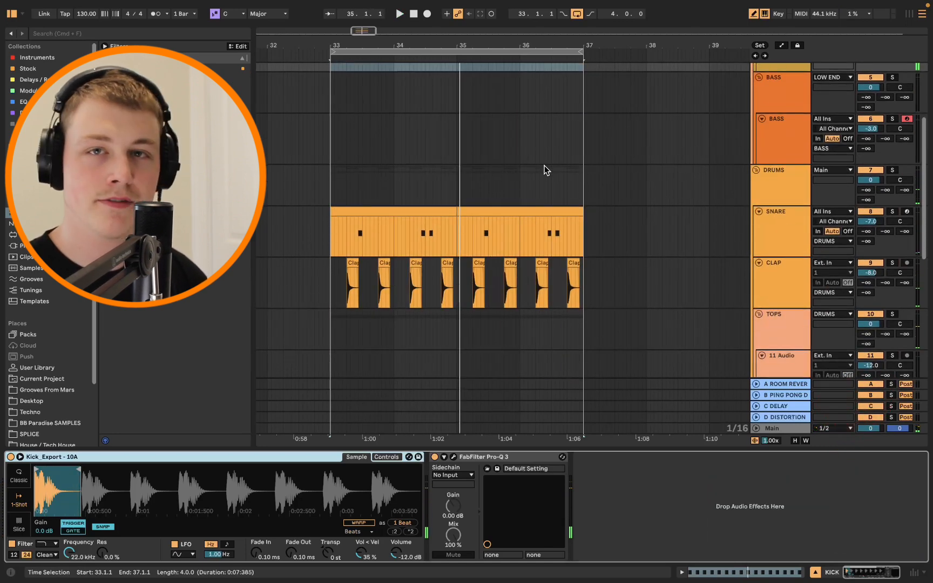
{"action": "scroll", "coordinate": [544, 166], "scroll_direction": "down", "scroll_amount": 2}
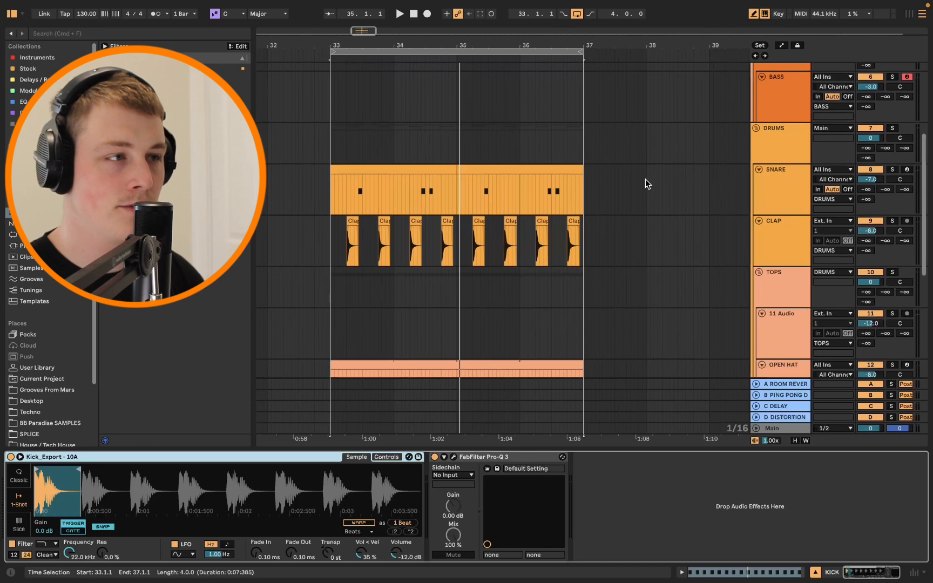
{"action": "scroll", "coordinate": [629, 200], "scroll_direction": "down", "scroll_amount": 2}
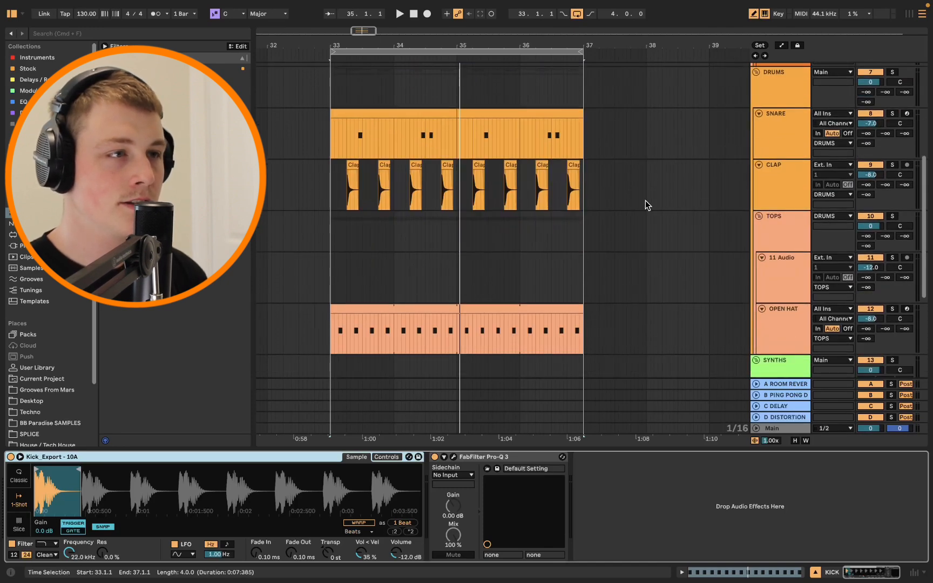
Step: Insert a new MIDI track directly below the CLAP track
{"action": "scroll", "coordinate": [703, 151], "scroll_direction": "up", "scroll_amount": 2}
{"action": "left_click", "coordinate": [770, 254]}
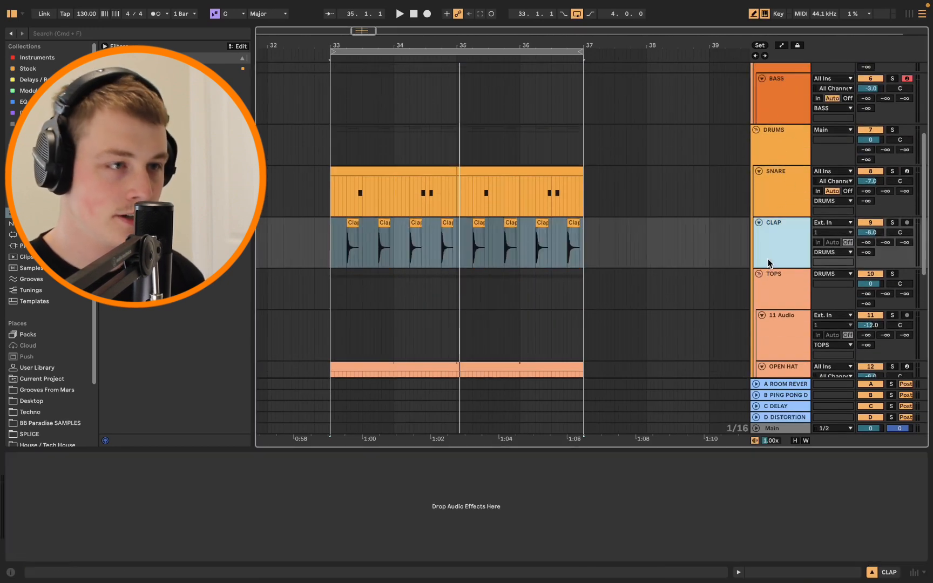
{"action": "key", "text": "super+shift+t"}
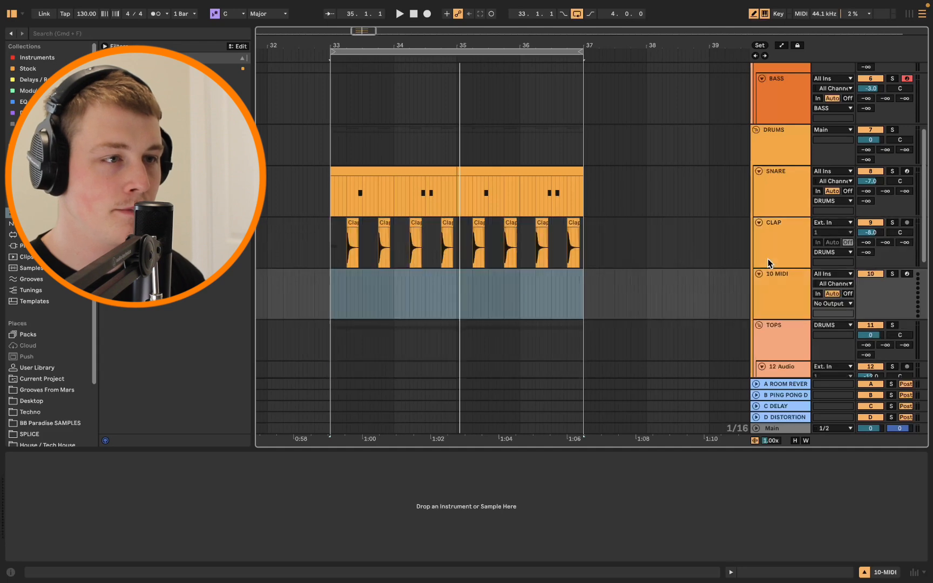
Step: Search the Max for Live devices for "sting", load STING!64 by SKINNERBOX onto the new MIDI track and generate a pattern
{"action": "left_click", "coordinate": [690, 294]}
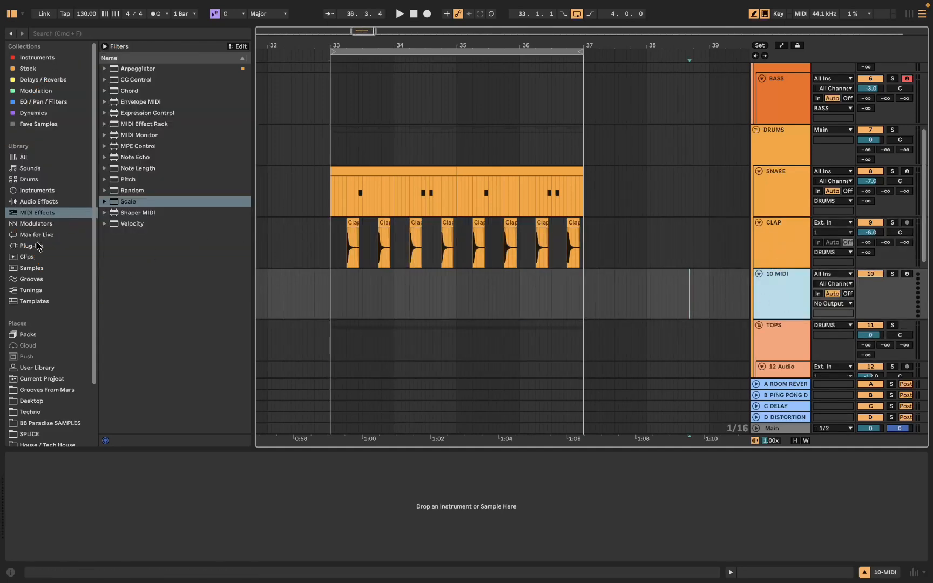
{"action": "left_click", "coordinate": [36, 237]}
{"action": "left_click", "coordinate": [91, 33]}
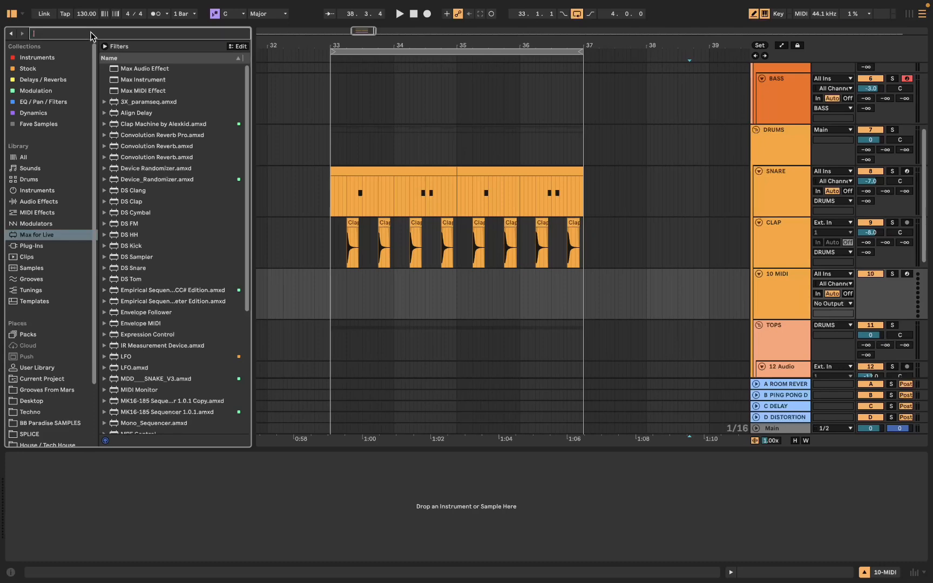
{"action": "type", "text": "sting"}
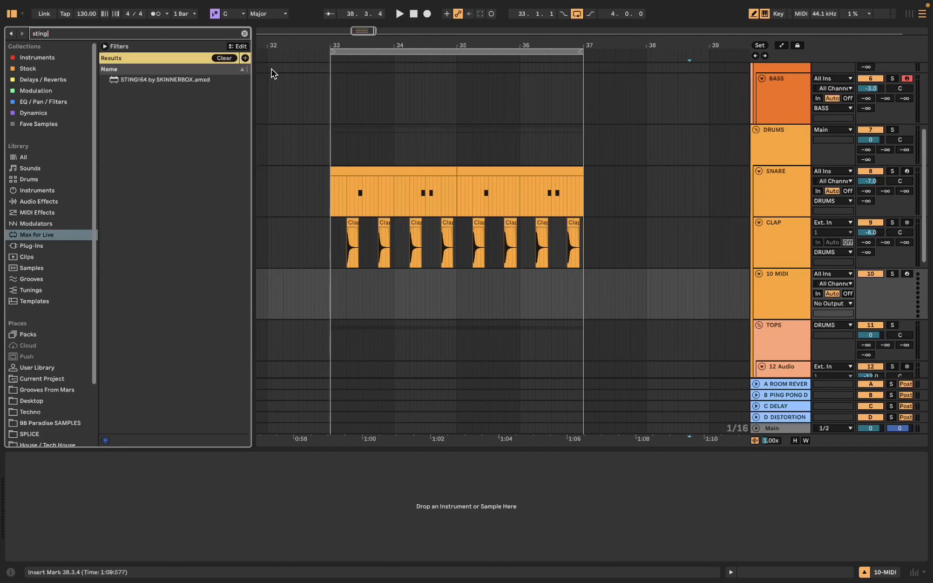
{"action": "double_click", "coordinate": [169, 80]}
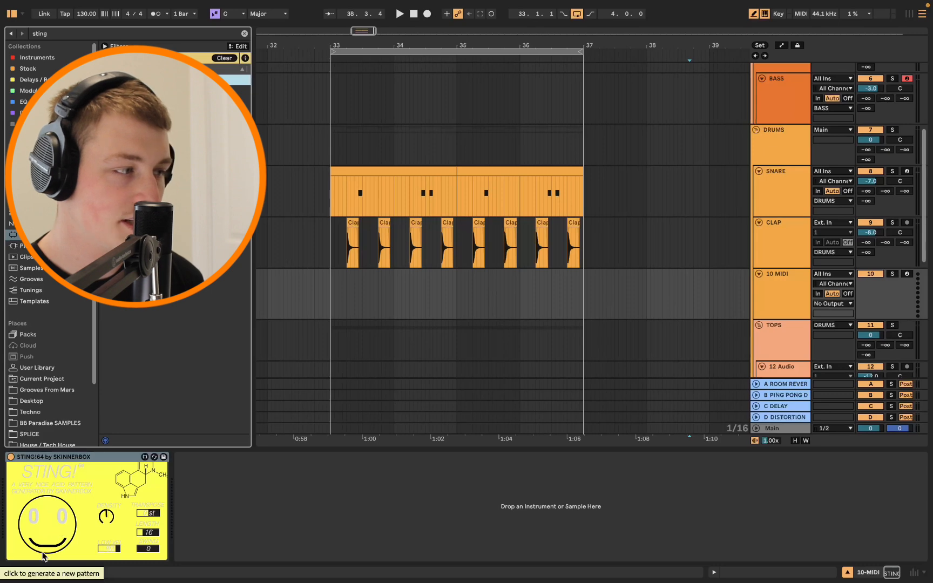
{"action": "left_click", "coordinate": [58, 527]}
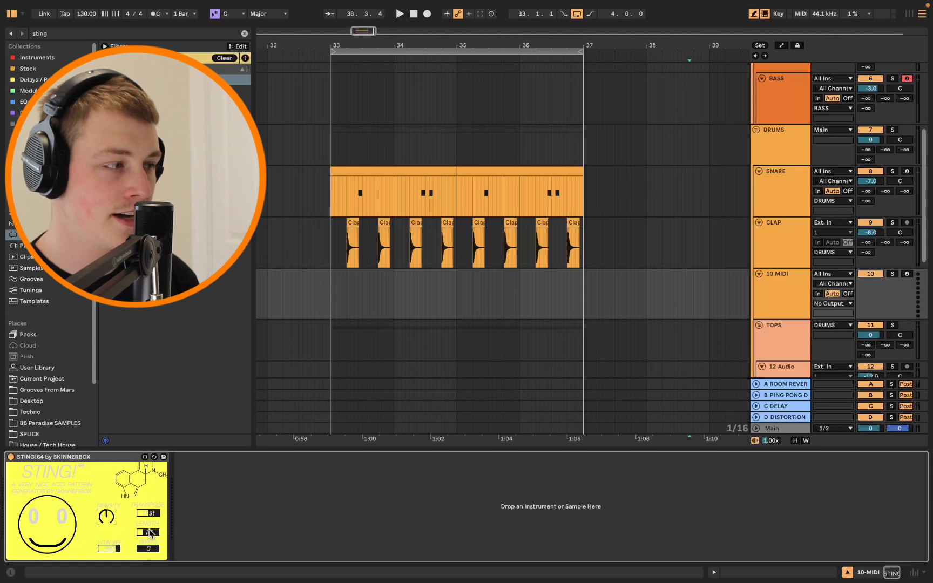
{"action": "left_click", "coordinate": [787, 309]}
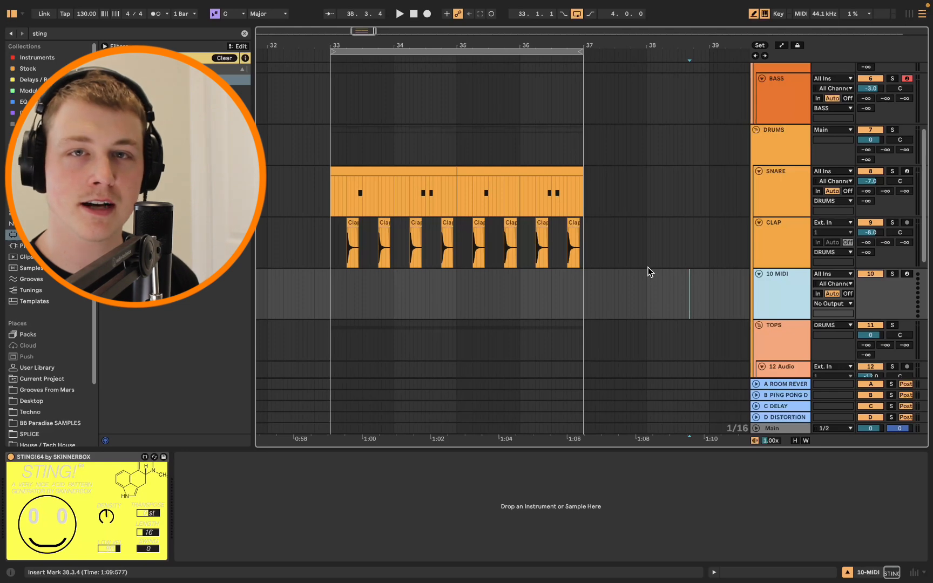
Step: Clear the browser search and load an empty Drum Rack after STING!64 on the new MIDI track
{"action": "left_click", "coordinate": [244, 34]}
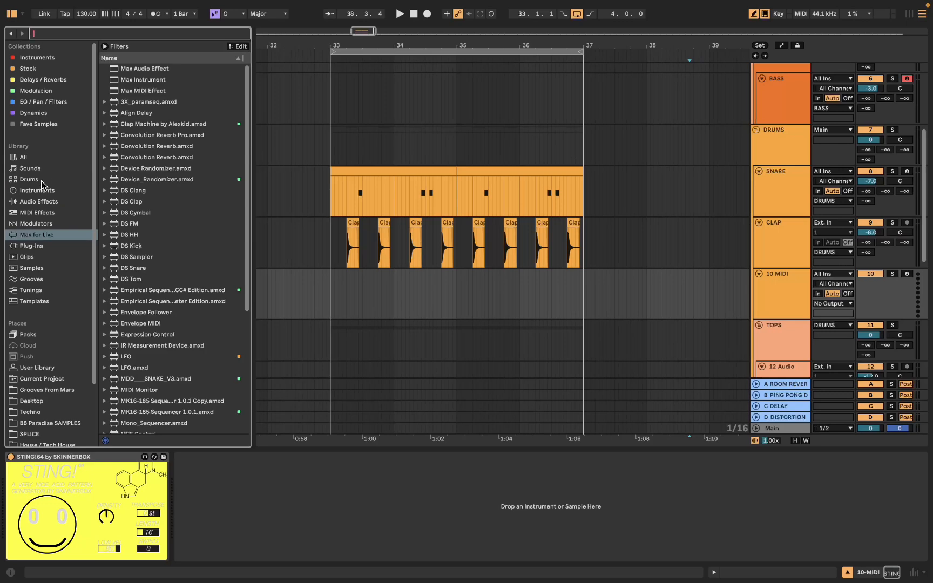
{"action": "left_click", "coordinate": [44, 157]}
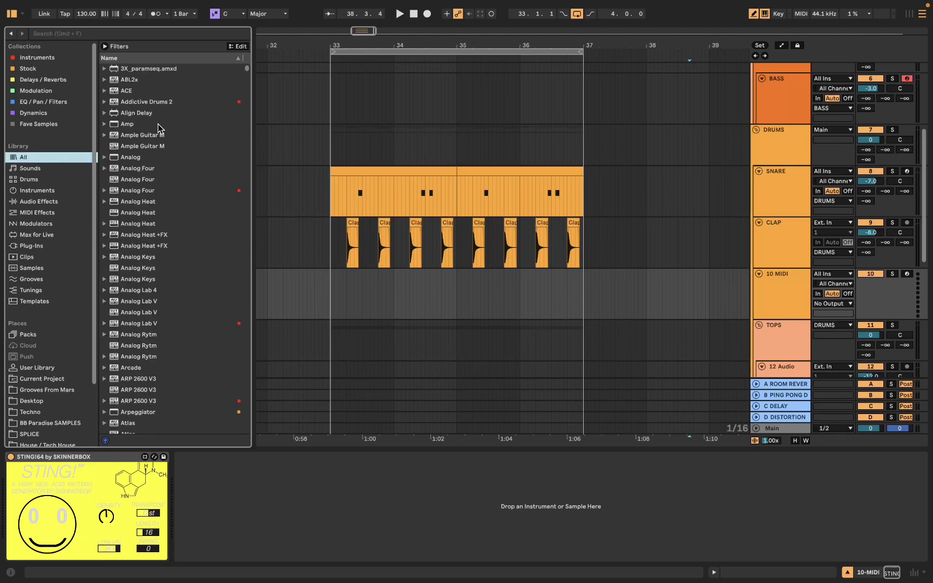
{"action": "left_click", "coordinate": [54, 176]}
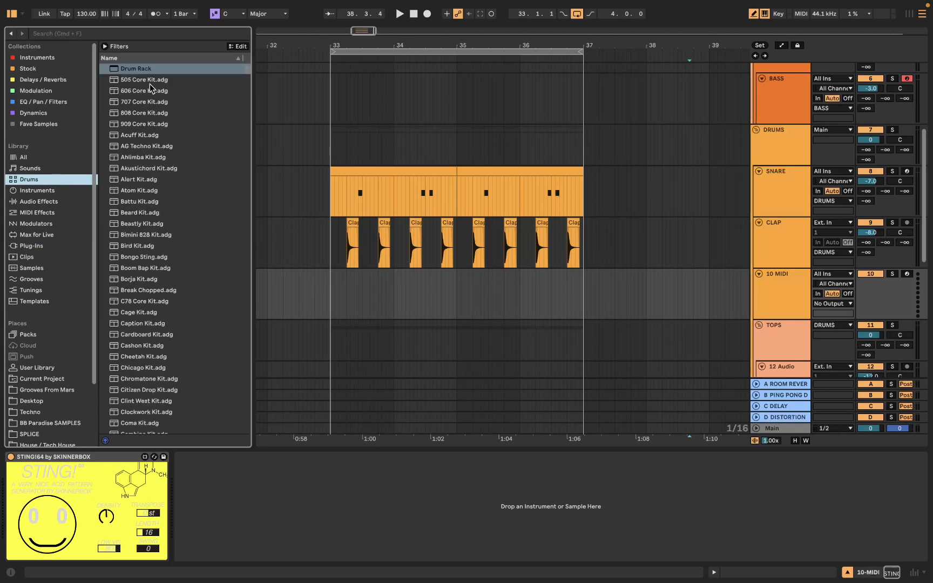
{"action": "double_click", "coordinate": [157, 69]}
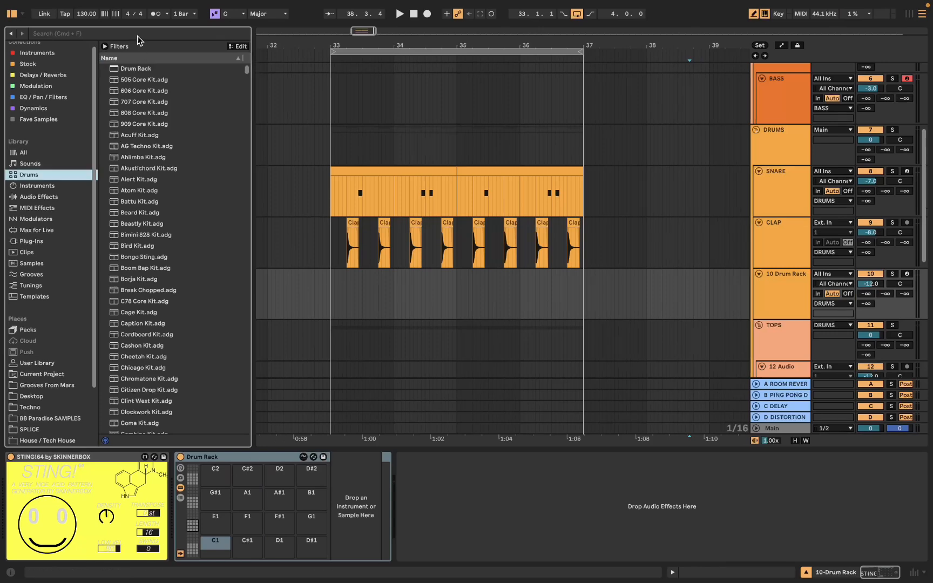
Step: Browse Old Samples to the VEC2 Percussion folder inside Vengeance Essential Clubsounds Vol.2
{"action": "left_click", "coordinate": [137, 34]}
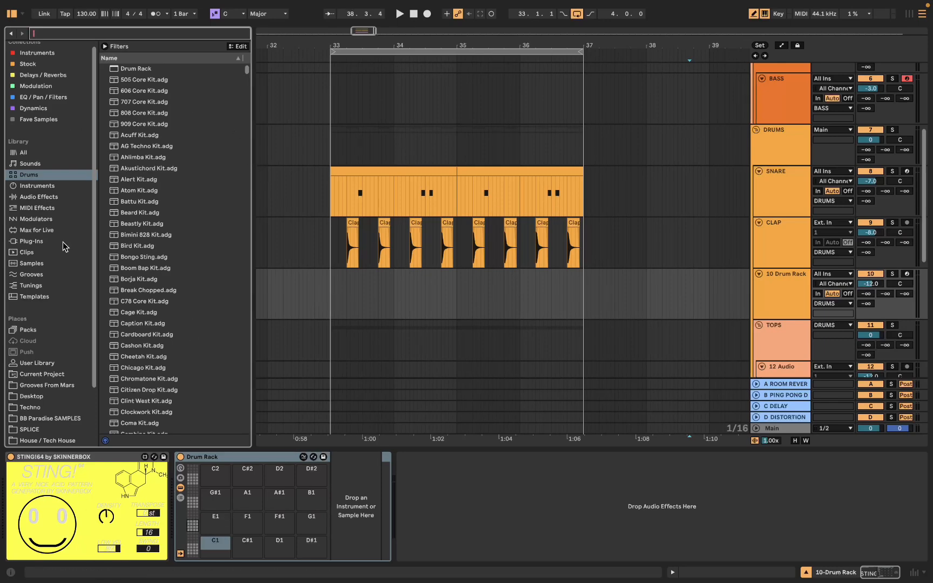
{"action": "scroll", "coordinate": [65, 270], "scroll_direction": "down", "scroll_amount": 3}
{"action": "left_click", "coordinate": [50, 420]}
{"action": "scroll", "coordinate": [140, 174], "scroll_direction": "up", "scroll_amount": 2}
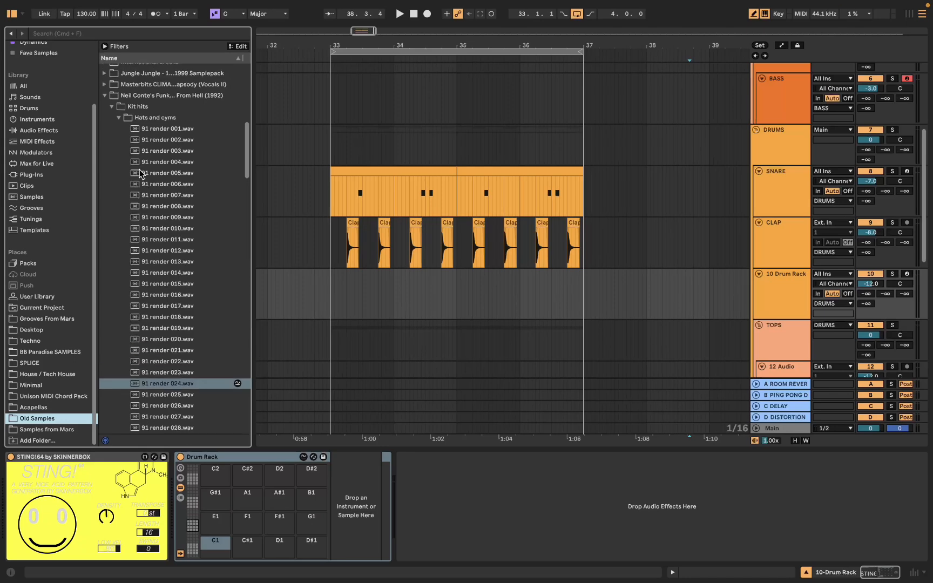
{"action": "left_click", "coordinate": [103, 97]}
{"action": "scroll", "coordinate": [202, 344], "scroll_direction": "down", "scroll_amount": 10}
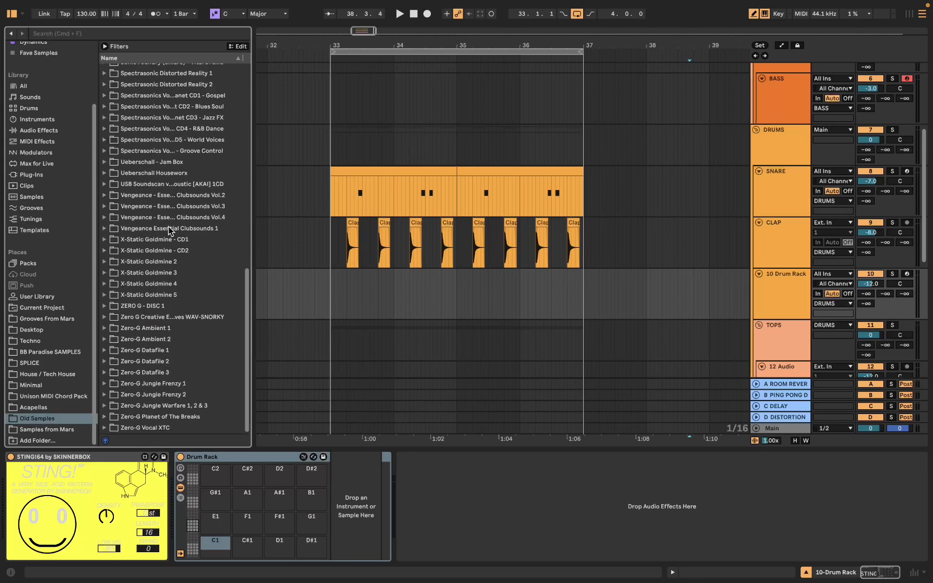
{"action": "left_click", "coordinate": [105, 196]}
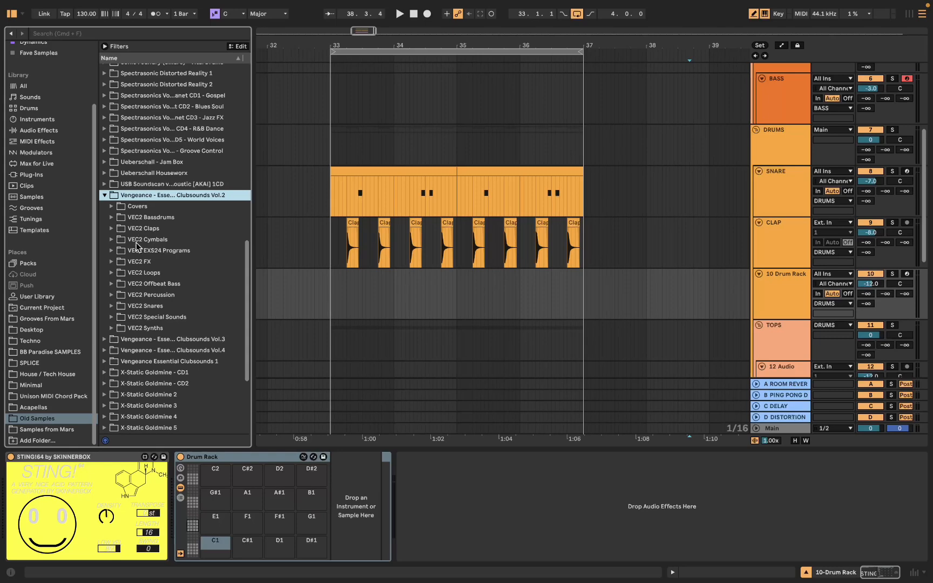
{"action": "left_click", "coordinate": [118, 296]}
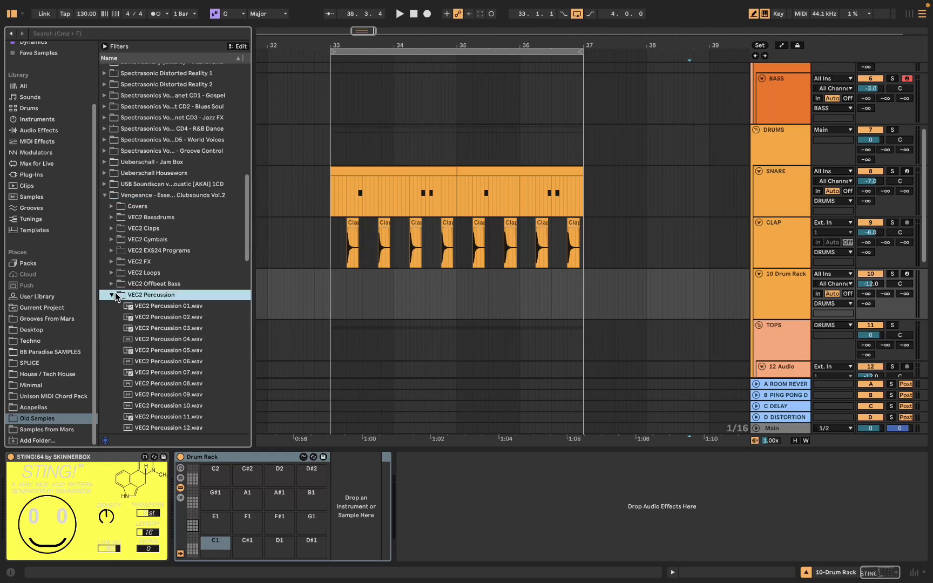
Step: Select the run of VEC2 Percussion samples beginning with 01 and load them across the Drum Rack pads starting at E1
{"action": "left_click", "coordinate": [136, 306]}
{"action": "scroll", "coordinate": [218, 284], "scroll_direction": "down", "scroll_amount": 10}
{"action": "scroll", "coordinate": [218, 285], "scroll_direction": "down", "scroll_amount": 5}
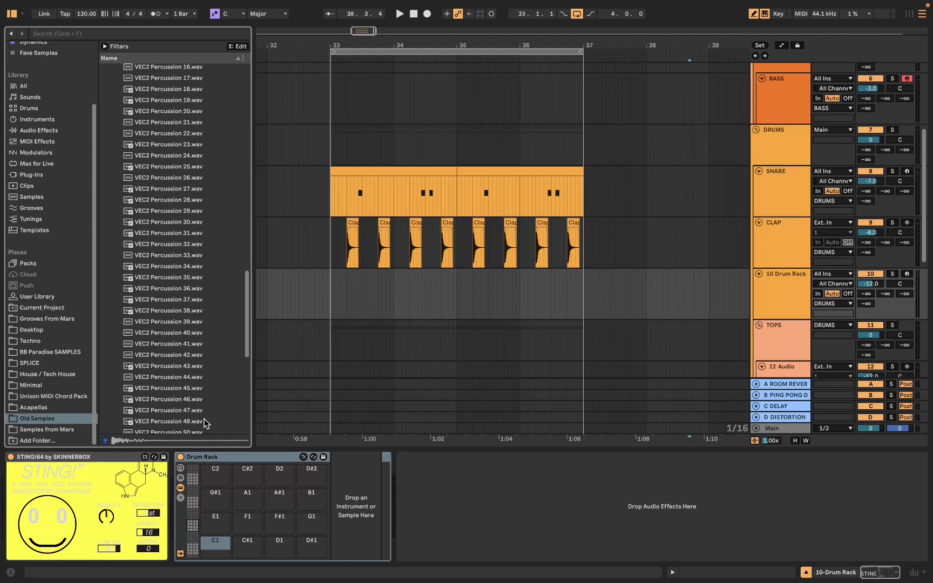
{"action": "left_click", "coordinate": [199, 427], "text": "shift"}
{"action": "scroll", "coordinate": [189, 327], "scroll_direction": "up", "scroll_amount": 5}
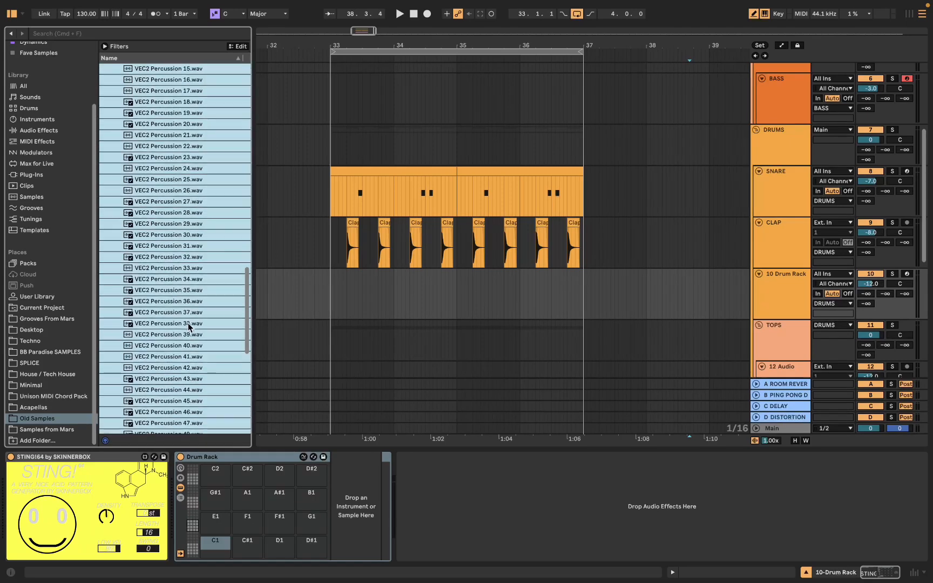
{"action": "scroll", "coordinate": [189, 327], "scroll_direction": "up", "scroll_amount": 3}
{"action": "scroll", "coordinate": [189, 326], "scroll_direction": "down", "scroll_amount": 4}
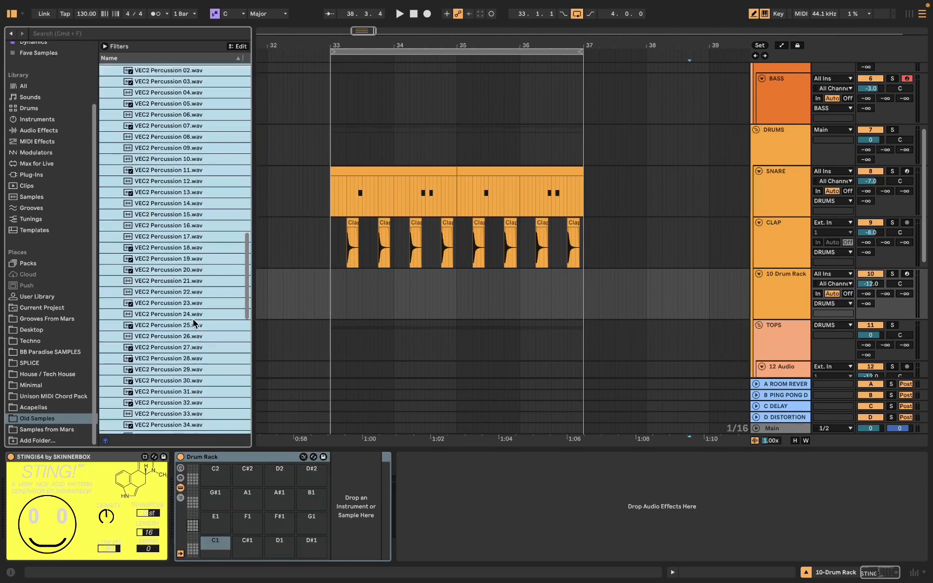
{"action": "left_click_drag", "start_coordinate": [185, 244], "coordinate": [215, 535]}
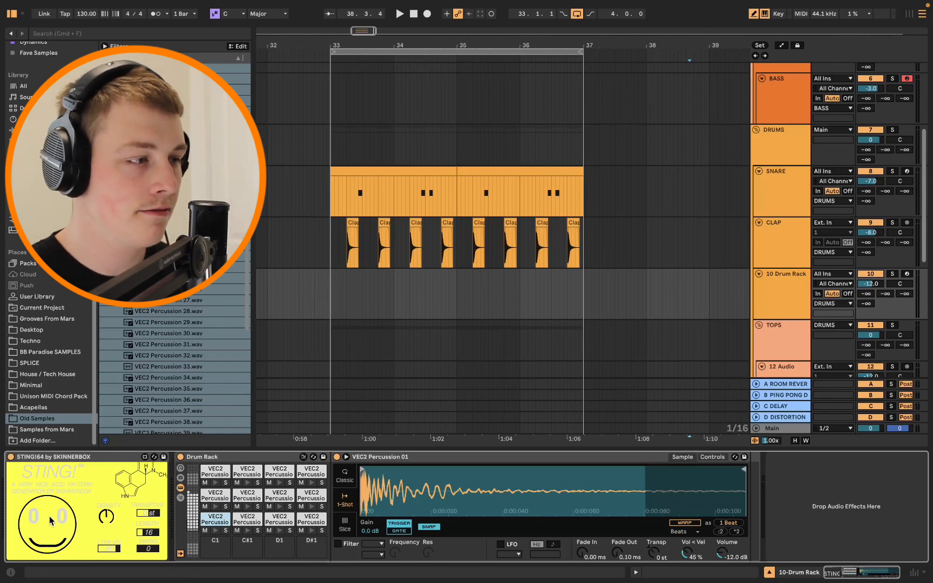
Step: Play the loop from bar 33 and set the Drum Rack track's volume to -5.0 dB
{"action": "left_click", "coordinate": [330, 300]}
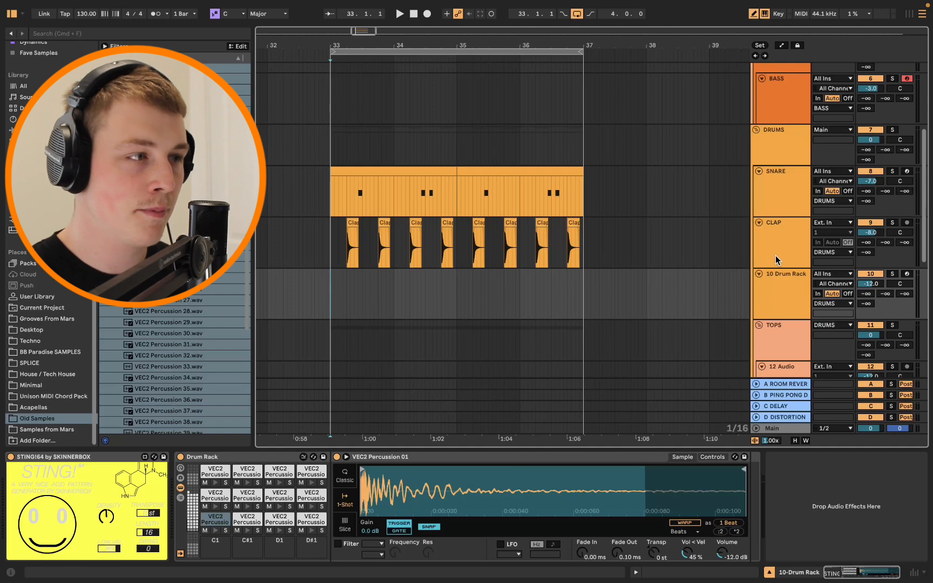
{"action": "key", "text": "space"}
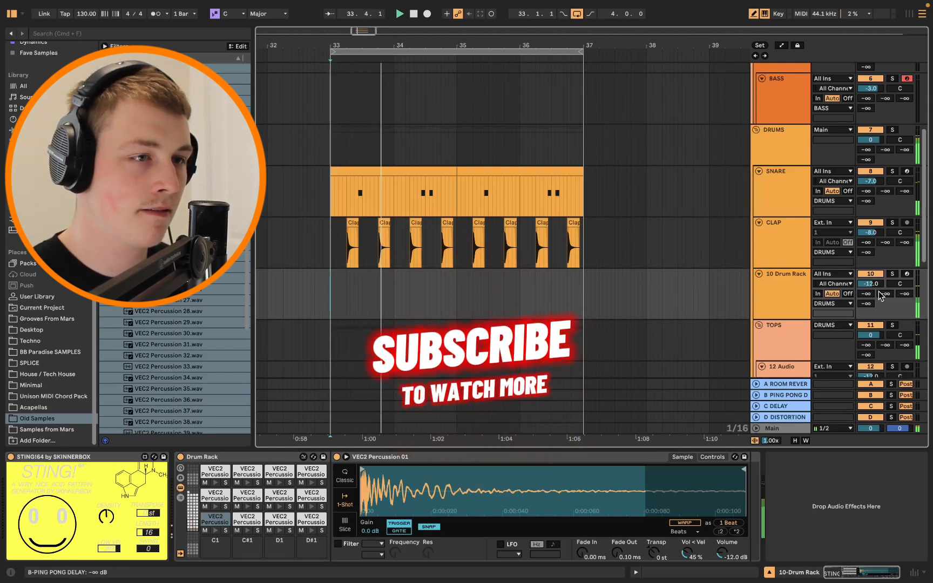
{"action": "left_click_drag", "start_coordinate": [877, 285], "coordinate": [732, 178]}
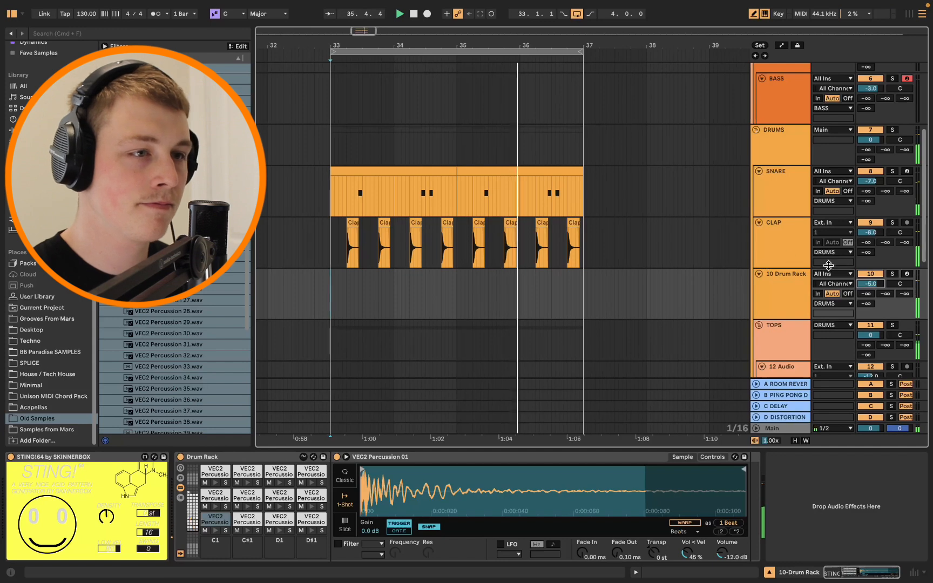
{"action": "key", "text": "space"}
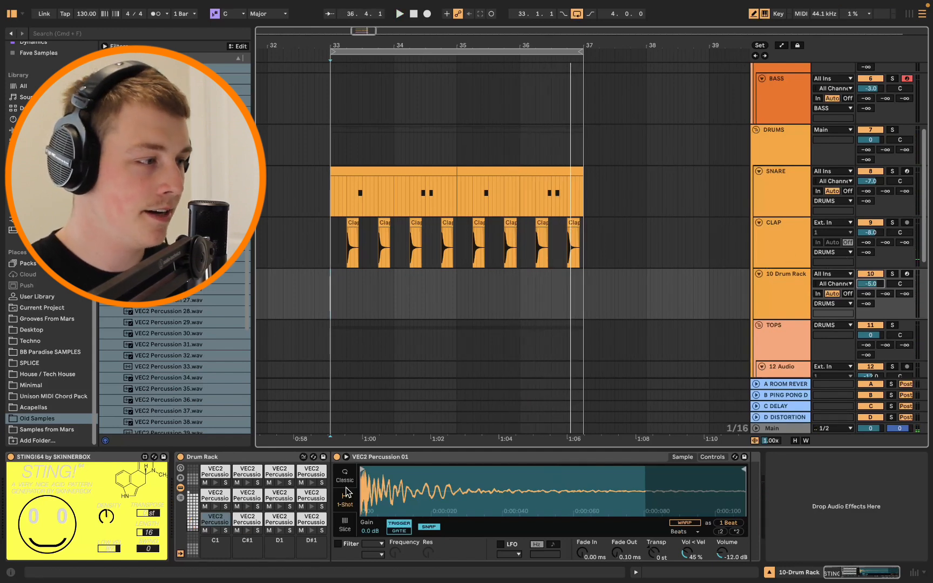
Step: Play the loop while examining the Drum Rack's filled and empty pads across its note range
{"action": "left_click", "coordinate": [196, 505]}
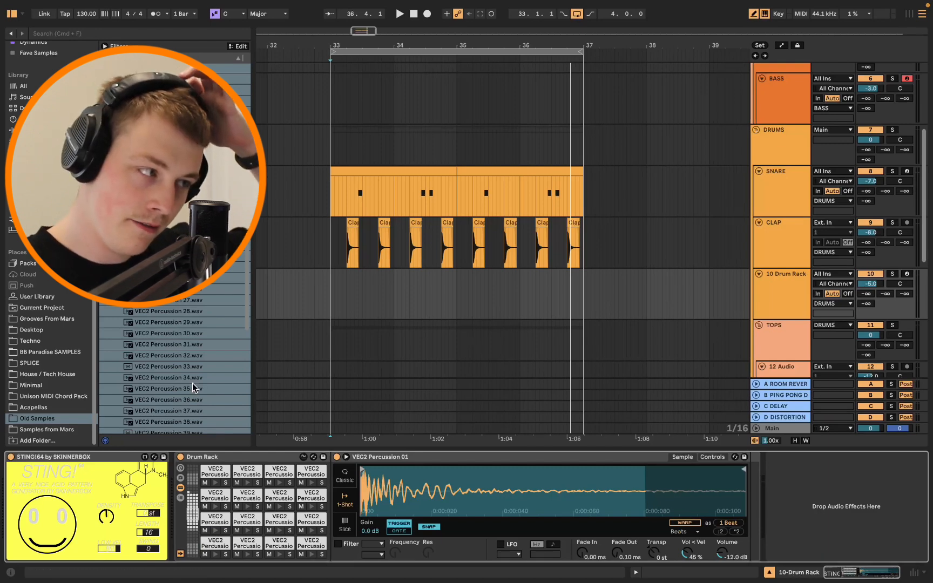
{"action": "scroll", "coordinate": [192, 383], "scroll_direction": "up", "scroll_amount": 3}
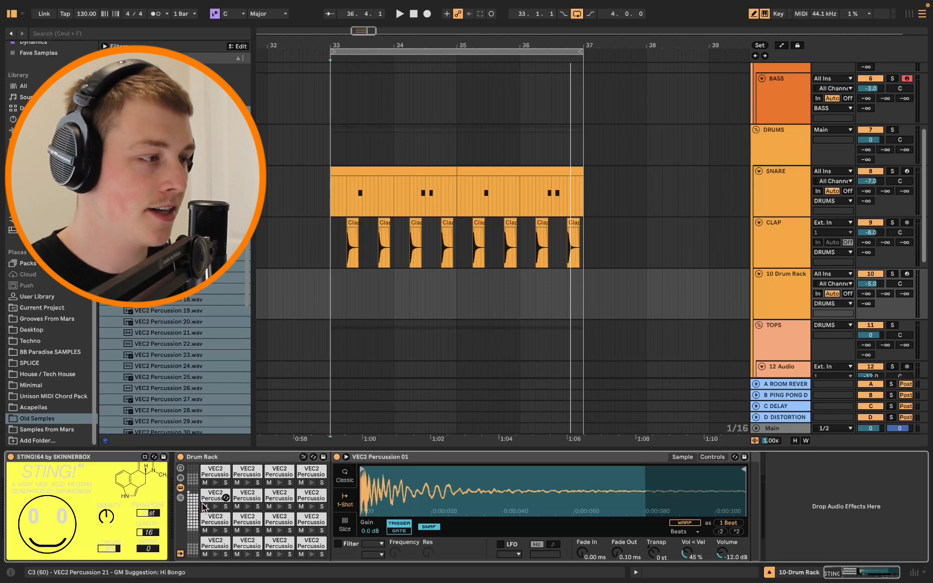
{"action": "key", "text": "space"}
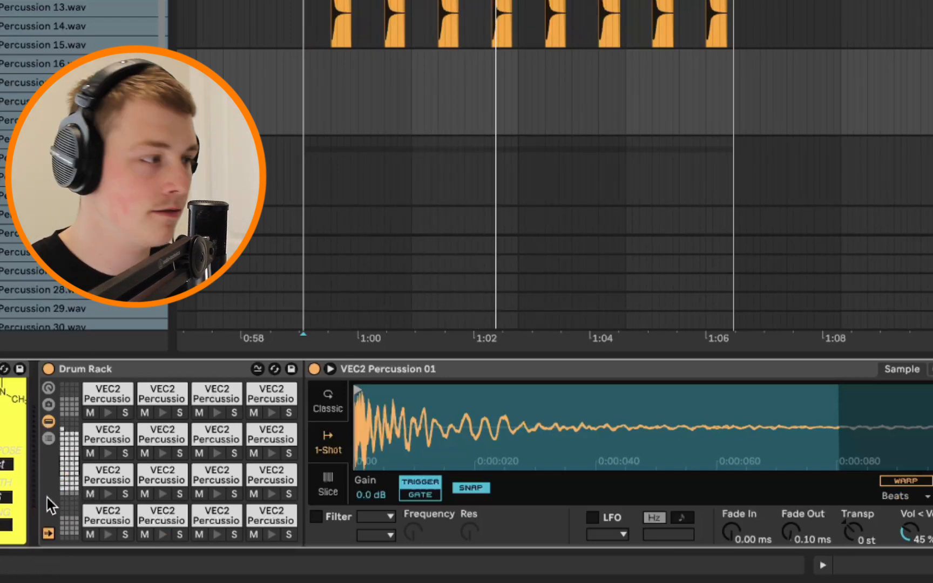
{"action": "key", "text": "space"}
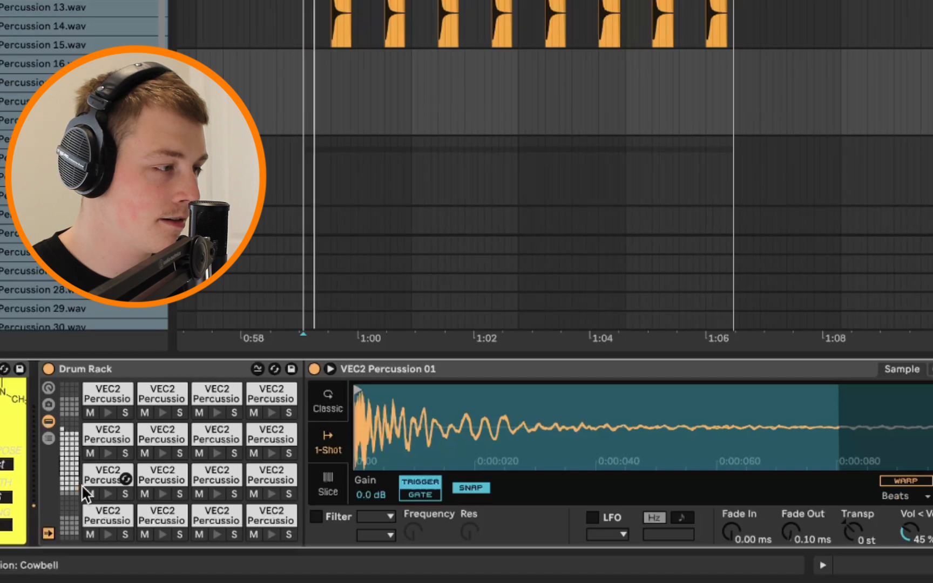
{"action": "scroll", "coordinate": [201, 457], "scroll_direction": "up", "scroll_amount": 10}
{"action": "scroll", "coordinate": [239, 453], "scroll_direction": "down", "scroll_amount": 15}
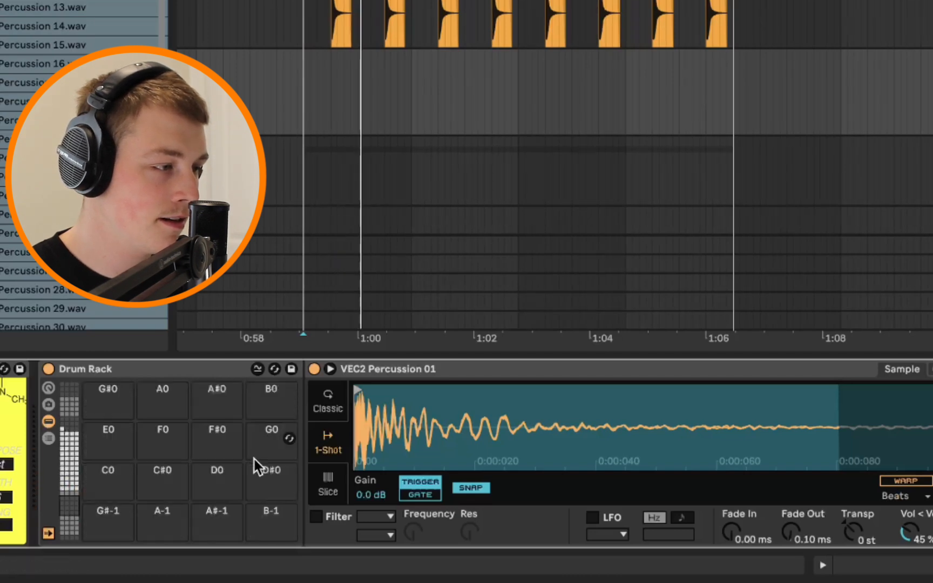
Step: Try muting the Drum Rack's G1 pad while the loop plays and restore it
{"action": "scroll", "coordinate": [254, 459], "scroll_direction": "up", "scroll_amount": 5}
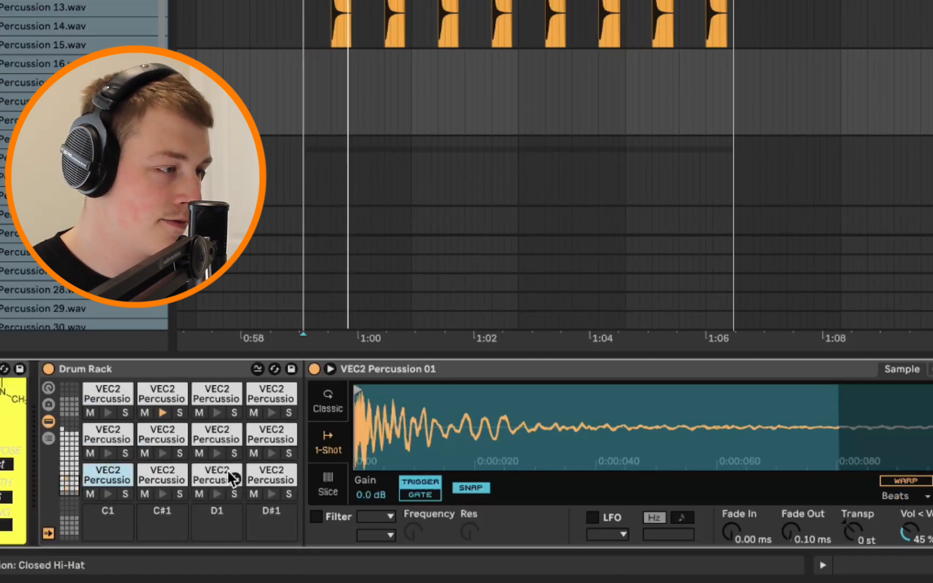
{"action": "left_click", "coordinate": [251, 495]}
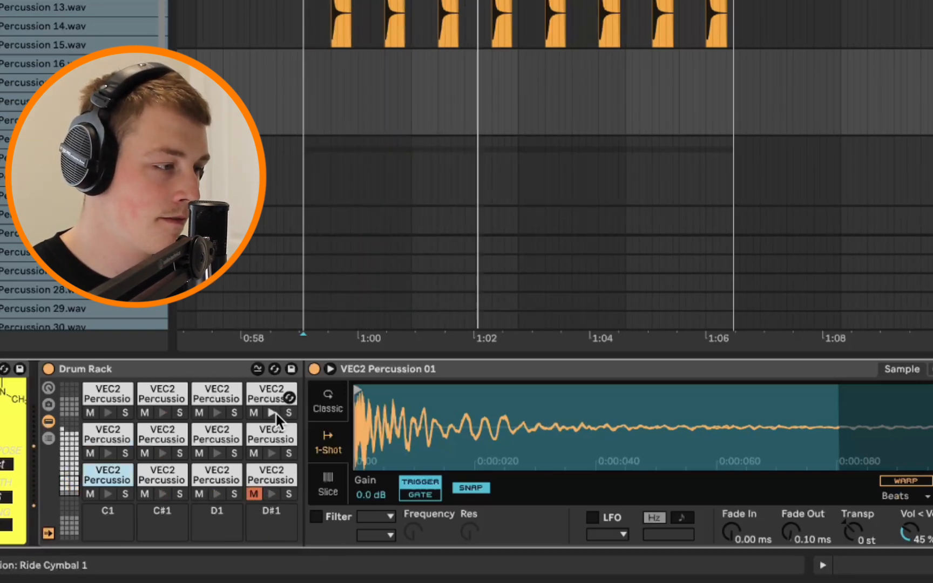
{"action": "left_click", "coordinate": [253, 493]}
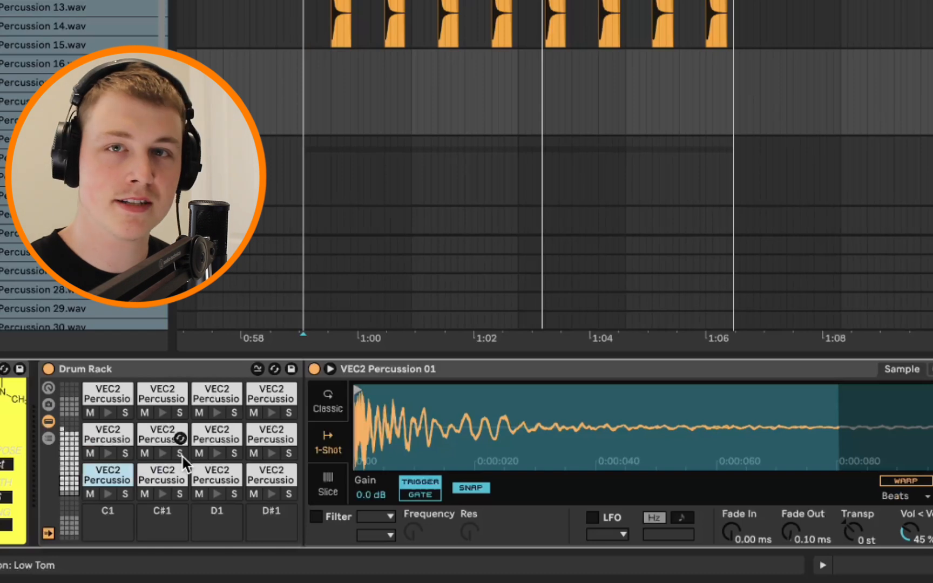
Step: Audition the loop briefly and solo the VEC2 Percussion 06 pad on A1 in the Drum Rack
{"action": "left_click", "coordinate": [183, 456]}
{"action": "key", "text": "space"}
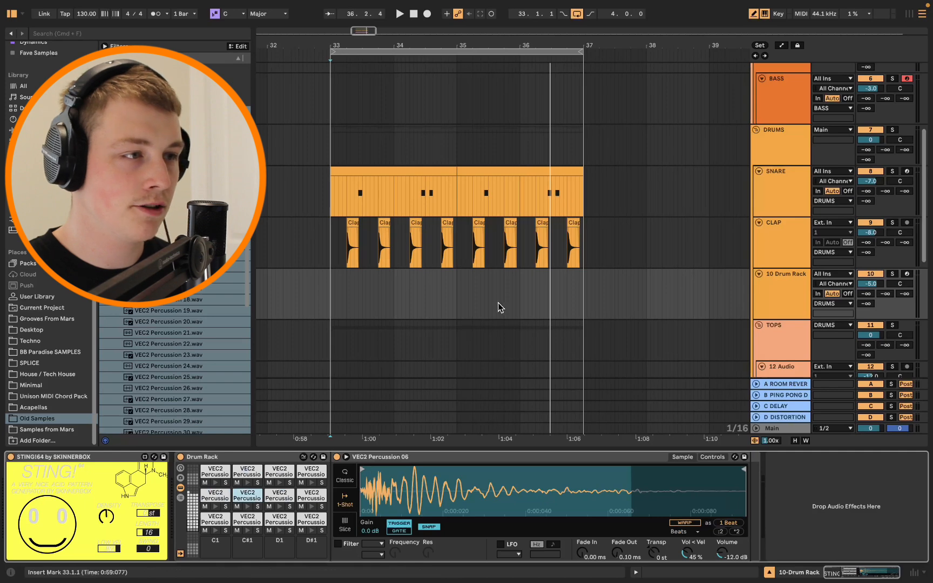
{"action": "key", "text": "space"}
{"action": "key", "text": "space"}
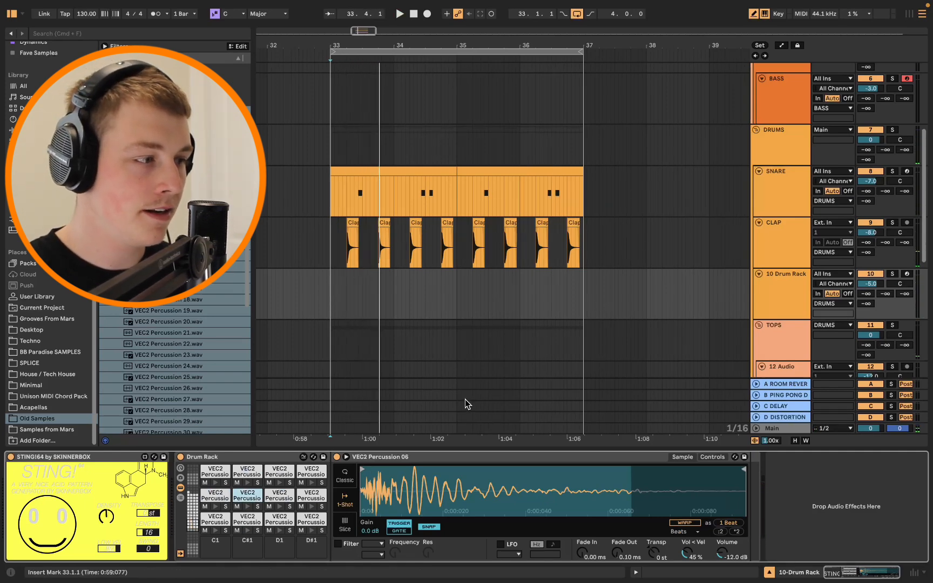
{"action": "left_click", "coordinate": [258, 507]}
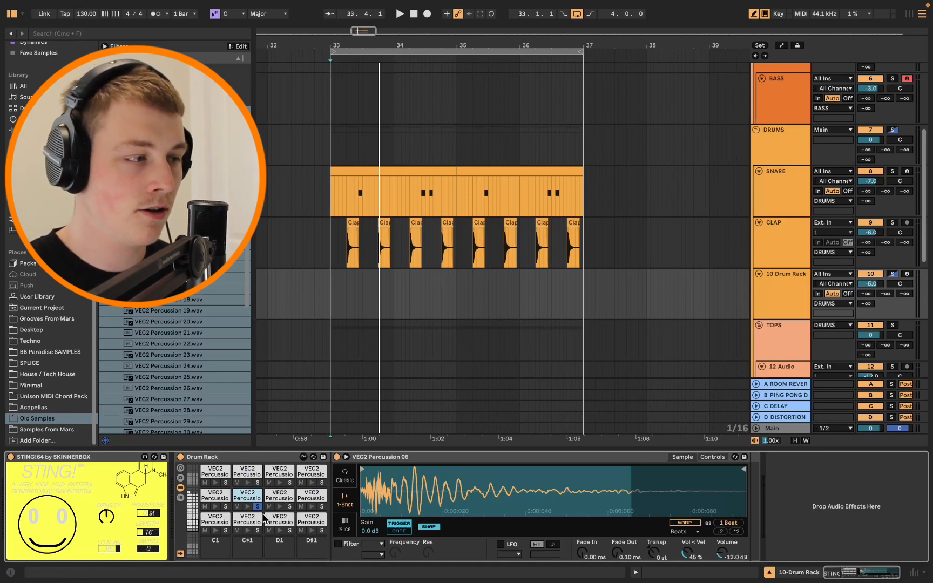
Step: Insert an audio track below the Drum Rack track and set its input to 10-Drum Rack
{"action": "left_click", "coordinate": [786, 298]}
{"action": "right_click", "coordinate": [786, 296]}
{"action": "left_click", "coordinate": [709, 389]}
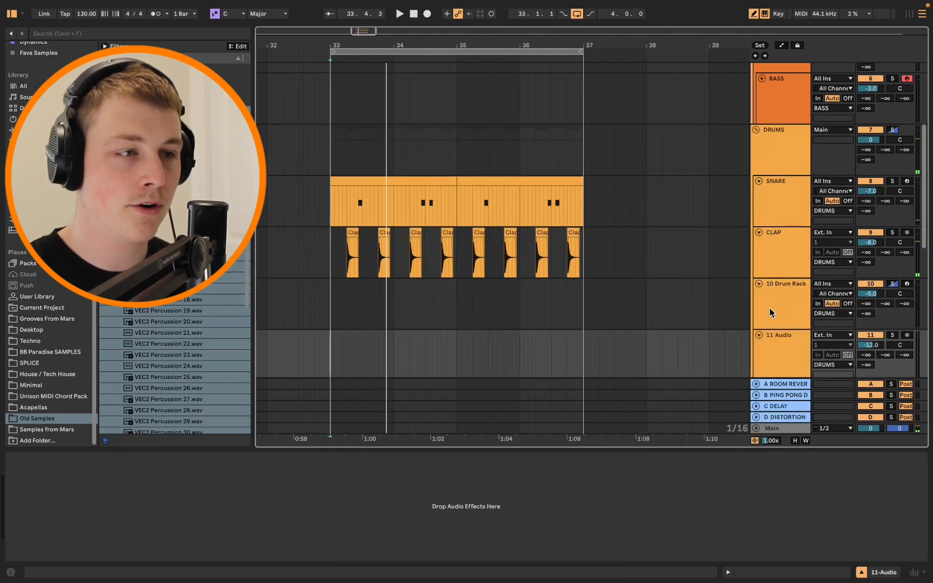
{"action": "left_click", "coordinate": [835, 335]}
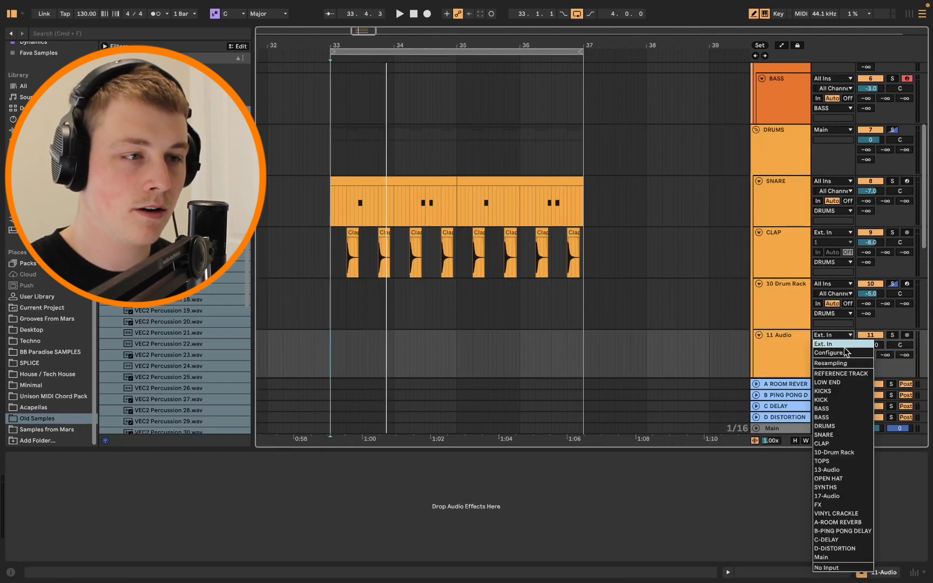
{"action": "left_click", "coordinate": [841, 453]}
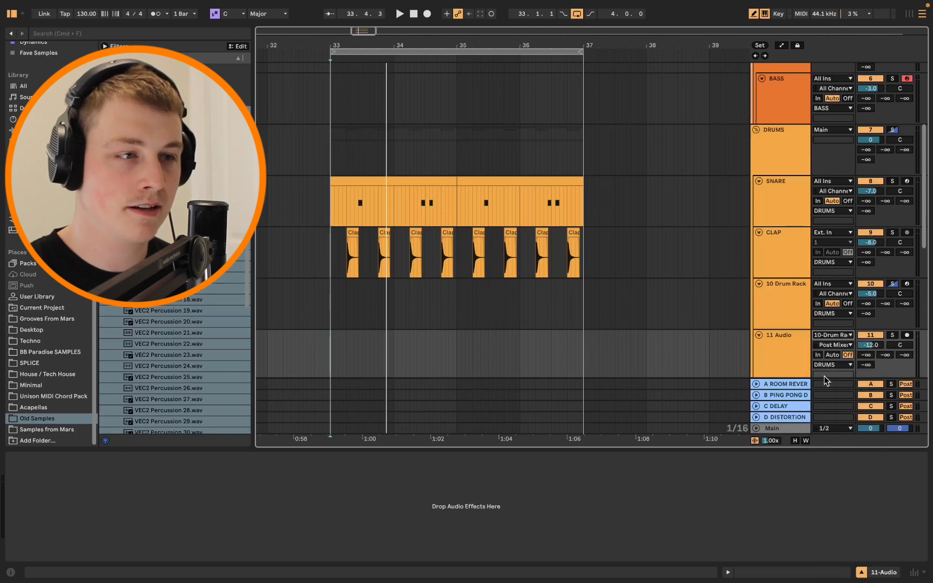
Step: Arm the 11 Audio track and record about two bars of the soloed pad from bar 33
{"action": "left_click", "coordinate": [907, 335]}
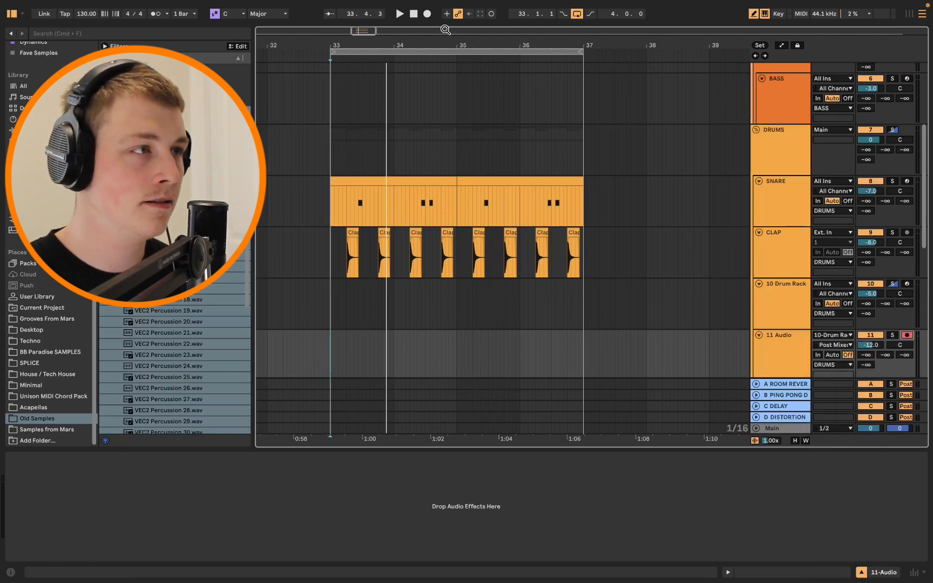
{"action": "left_click", "coordinate": [429, 17]}
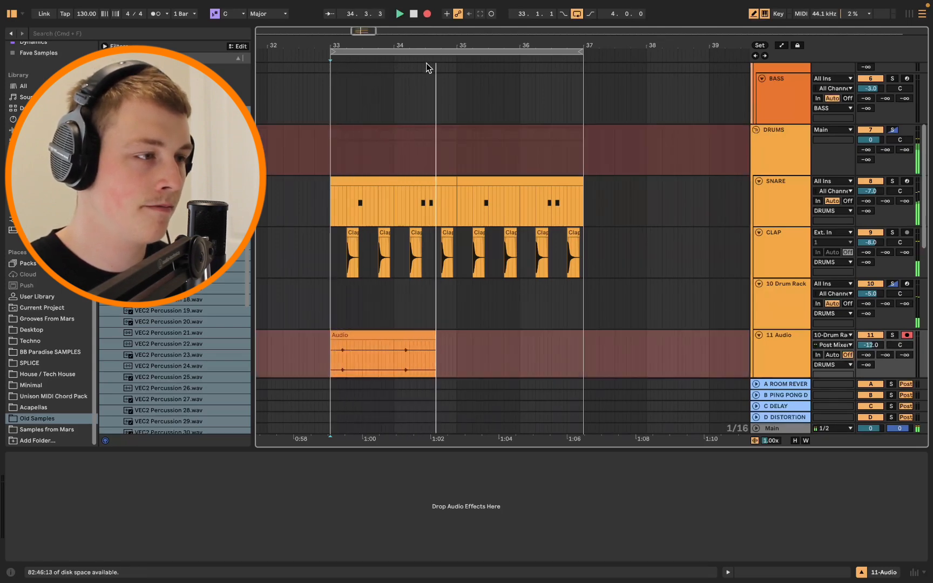
{"action": "key", "text": "space"}
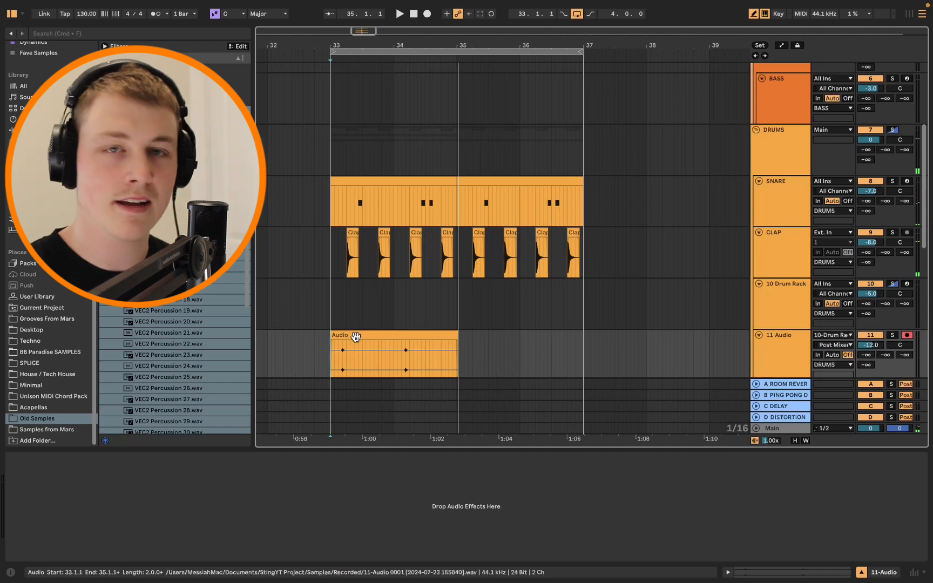
Step: Trim the recorded audio clip to exactly two bars and duplicate it to fill the loop up to bar 37
{"action": "left_click", "coordinate": [323, 299]}
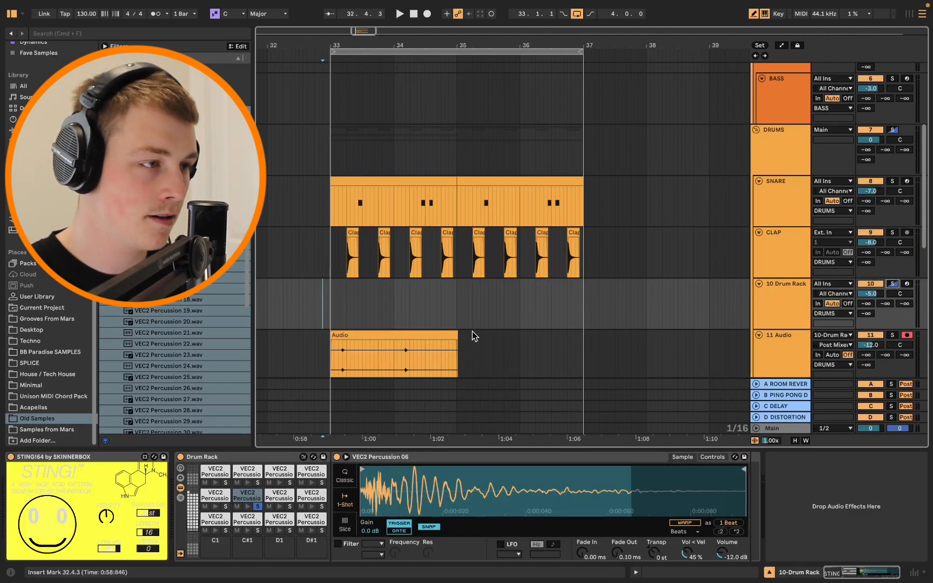
{"action": "left_click", "coordinate": [456, 331]}
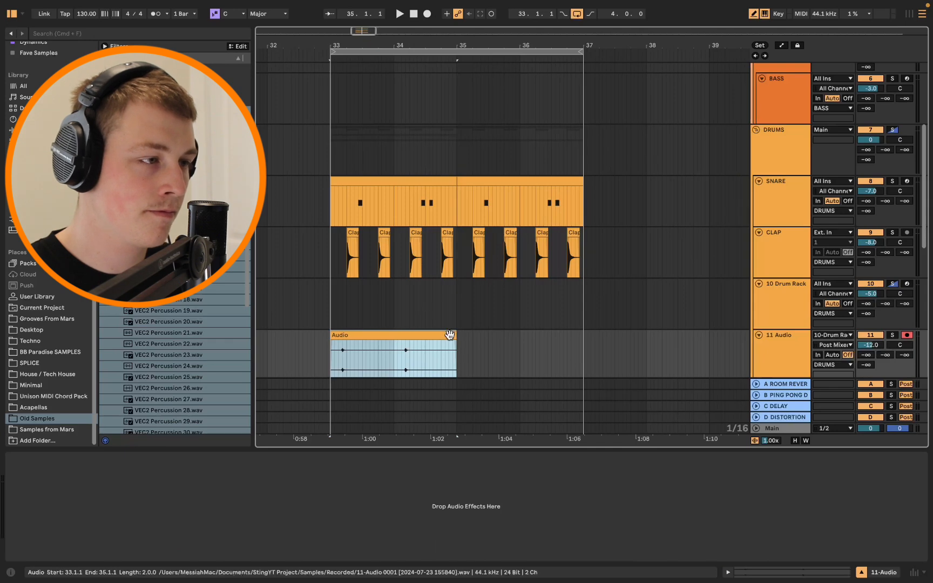
{"action": "key", "text": "super+d"}
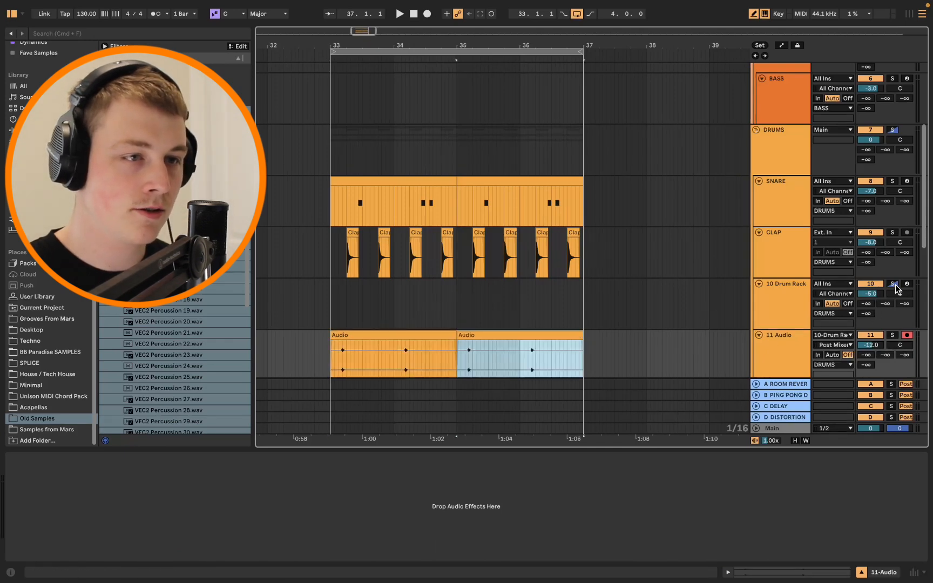
Step: Clear the solo on the VEC2 Percussion 06 pad, solo the Drum Rack track and play its pattern
{"action": "left_click", "coordinate": [792, 305]}
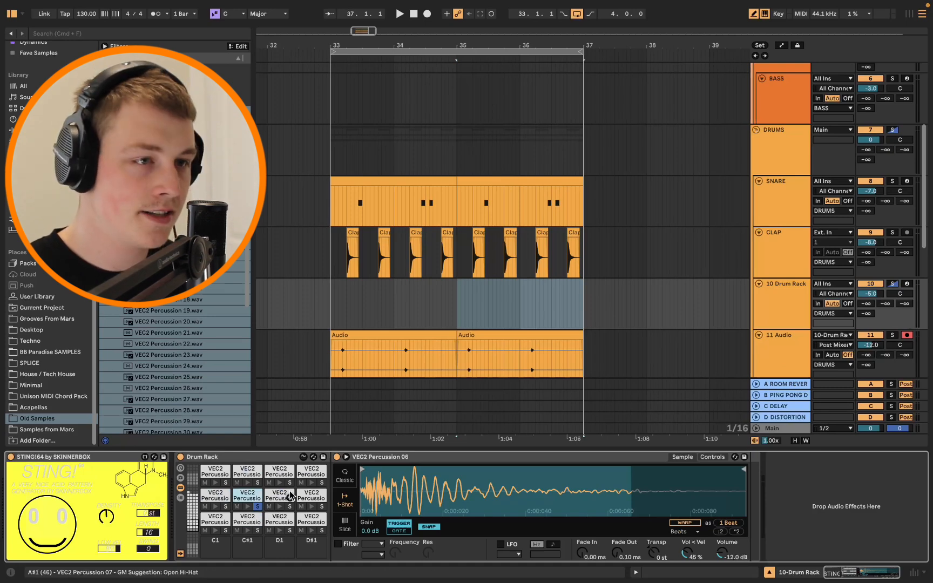
{"action": "left_click", "coordinate": [893, 284]}
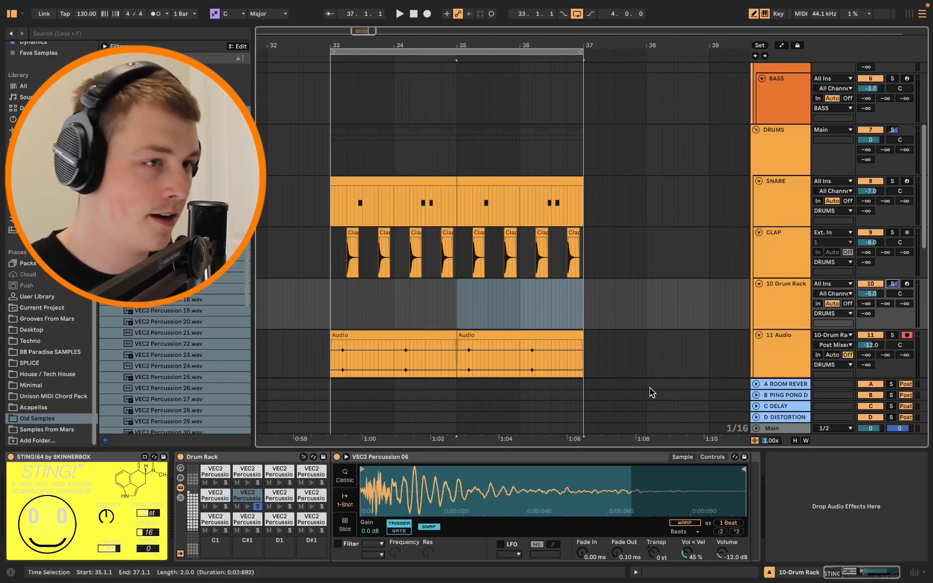
{"action": "left_click", "coordinate": [257, 507]}
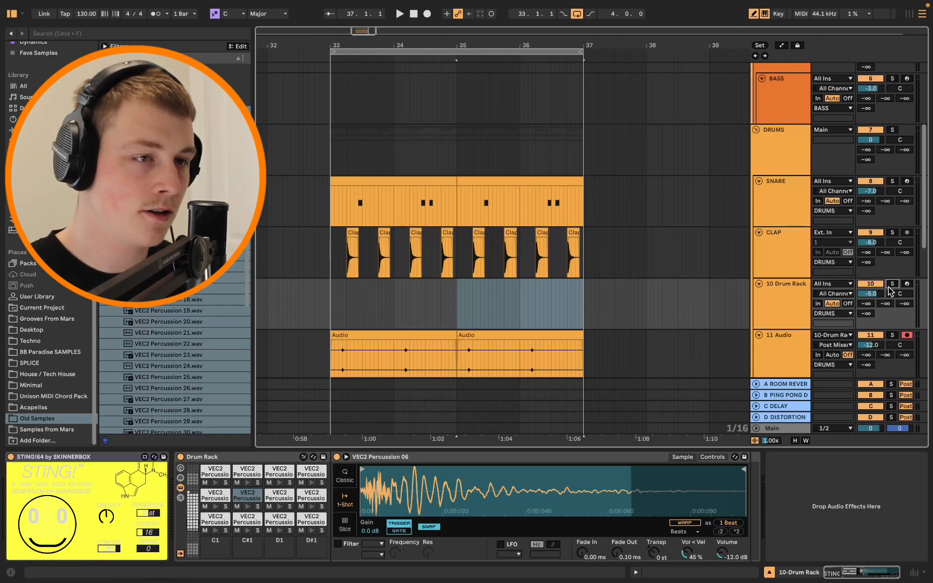
{"action": "left_click", "coordinate": [892, 285]}
{"action": "key", "text": "space"}
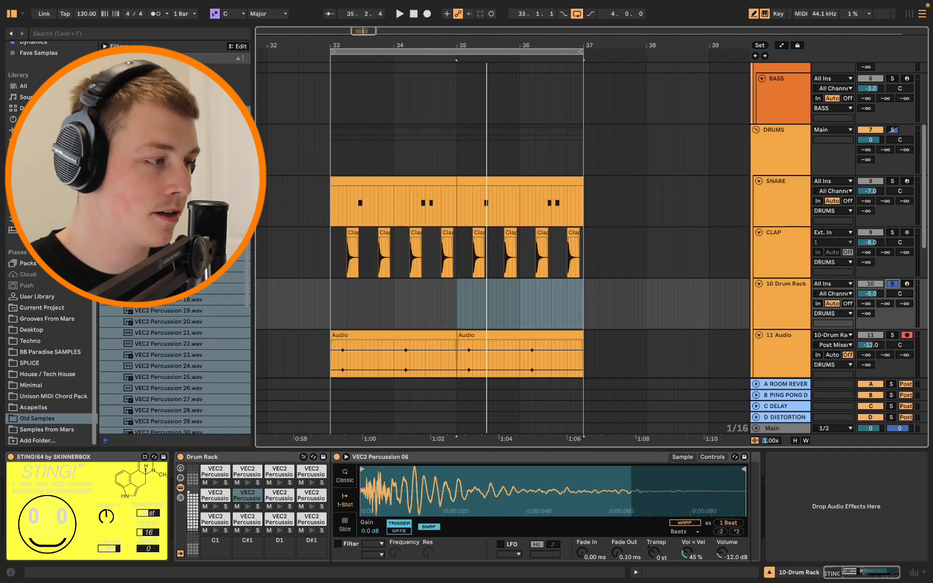
Step: Adjust the transpose amount in STING!64 while auditioning the pattern with the Drum Rack soloed and in the full loop from bar 33
{"action": "left_click_drag", "start_coordinate": [148, 513], "coordinate": [148, 518]}
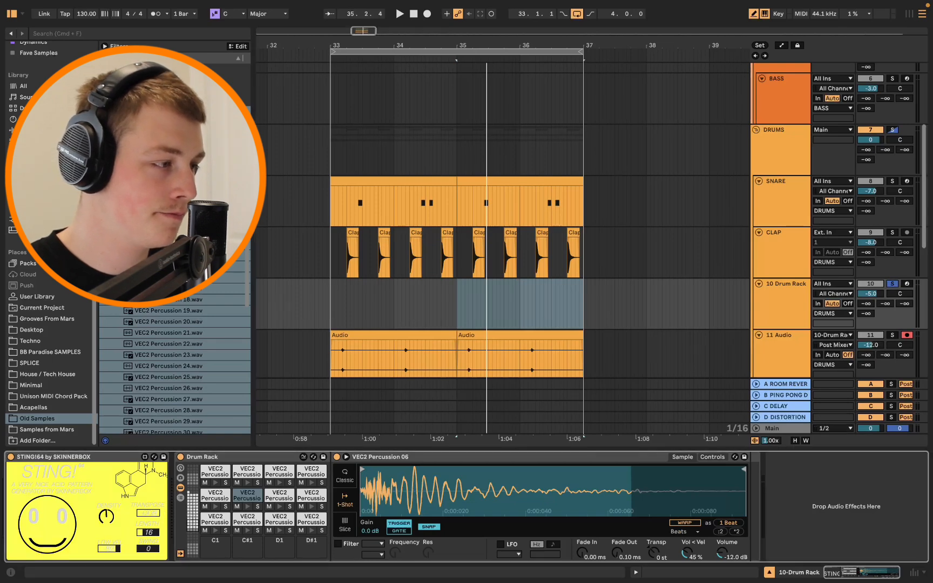
{"action": "key", "text": "space"}
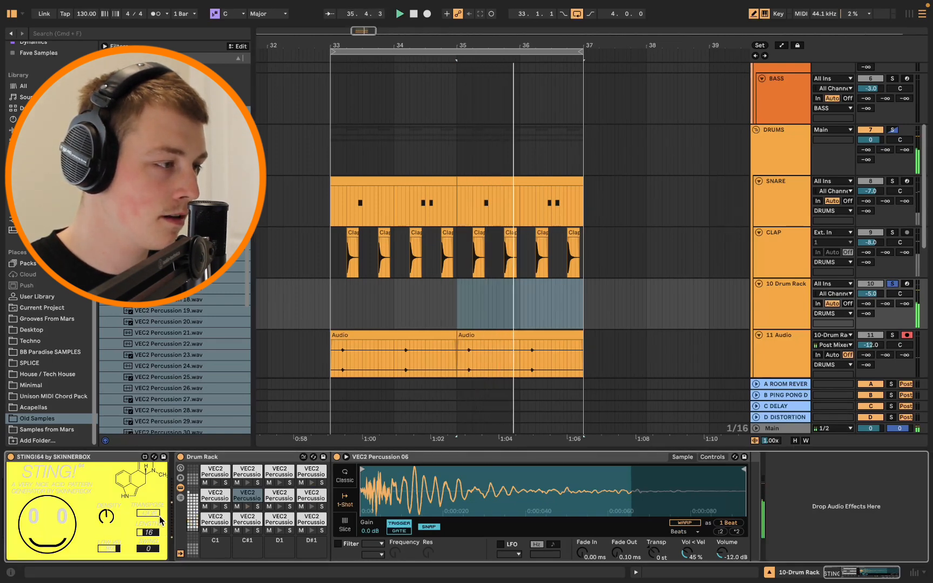
{"action": "key", "text": "space"}
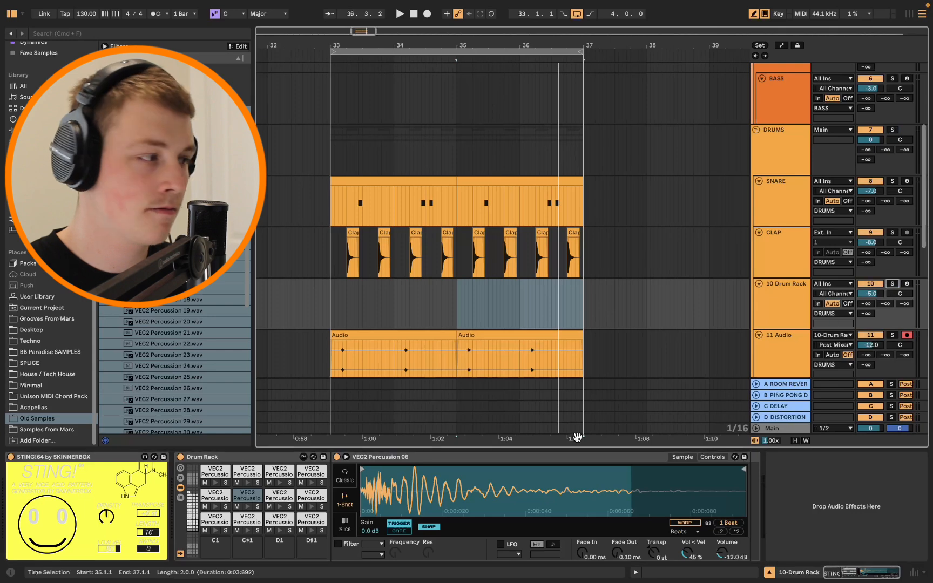
{"action": "key", "text": "space"}
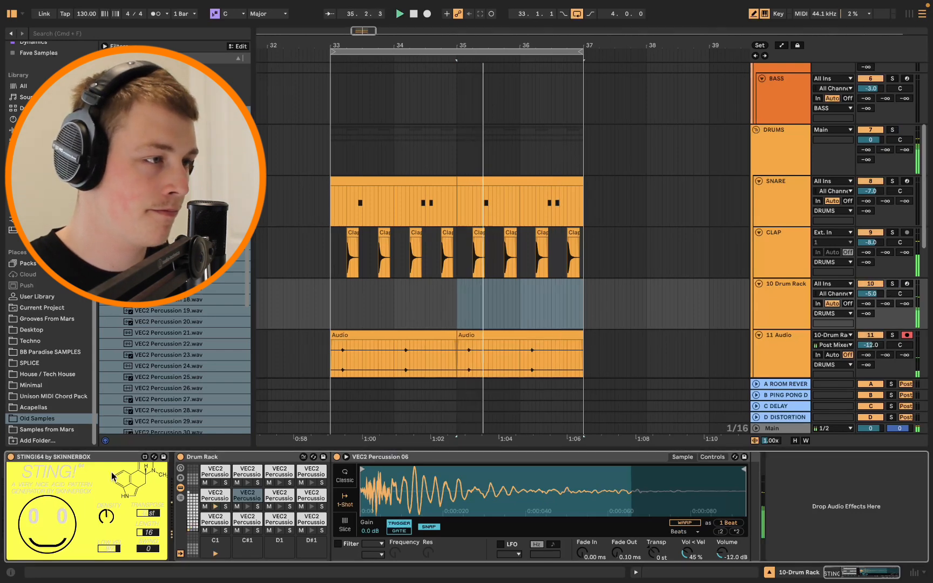
{"action": "left_click", "coordinate": [334, 289]}
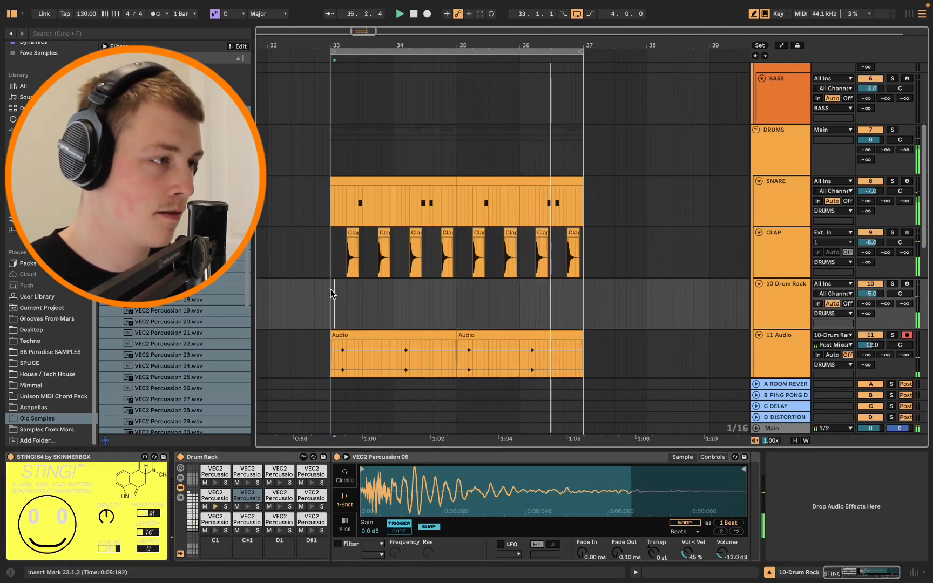
{"action": "left_click", "coordinate": [330, 293]}
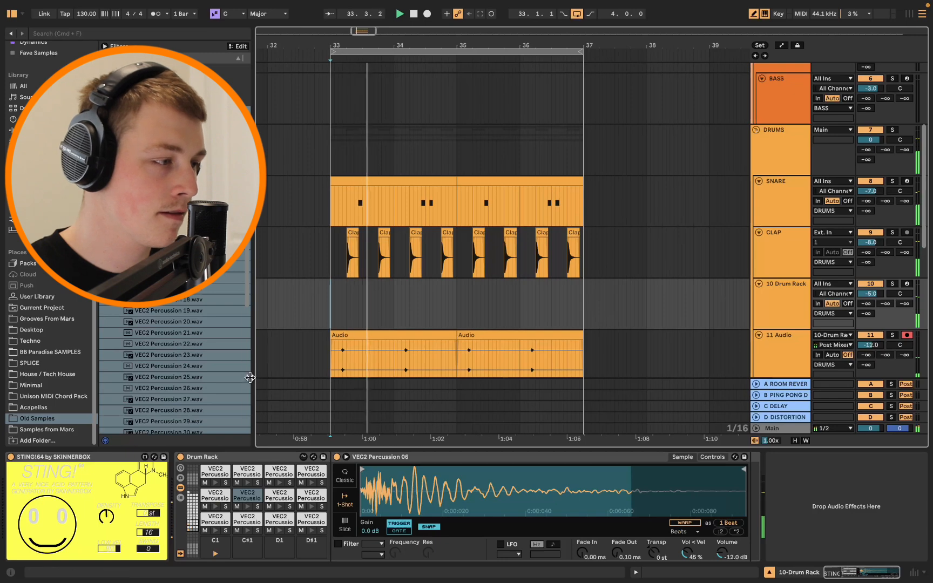
{"action": "left_click", "coordinate": [153, 521]}
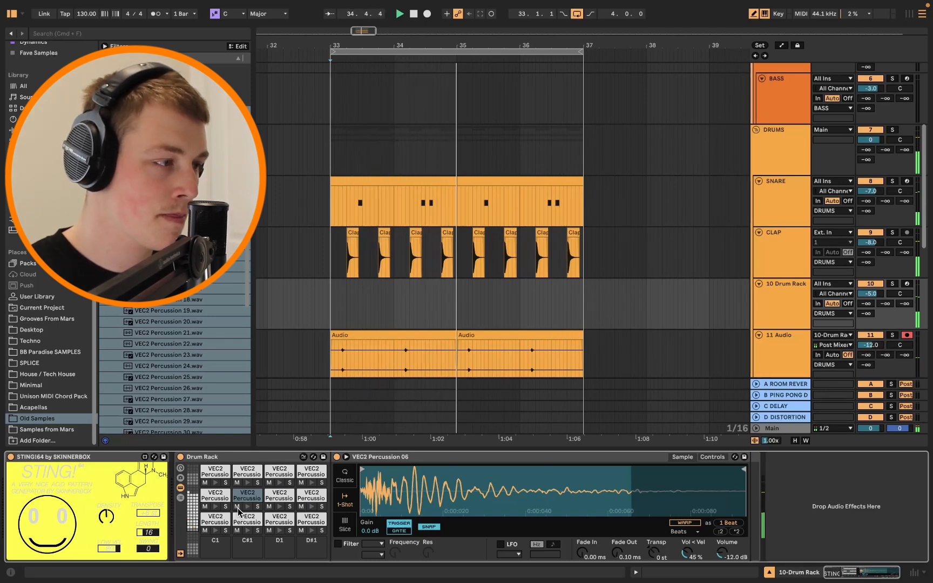
Step: Solo the VEC2 Percussion 08 pad on B1 in the Drum Rack and play the loop from bar 33
{"action": "key", "text": "space"}
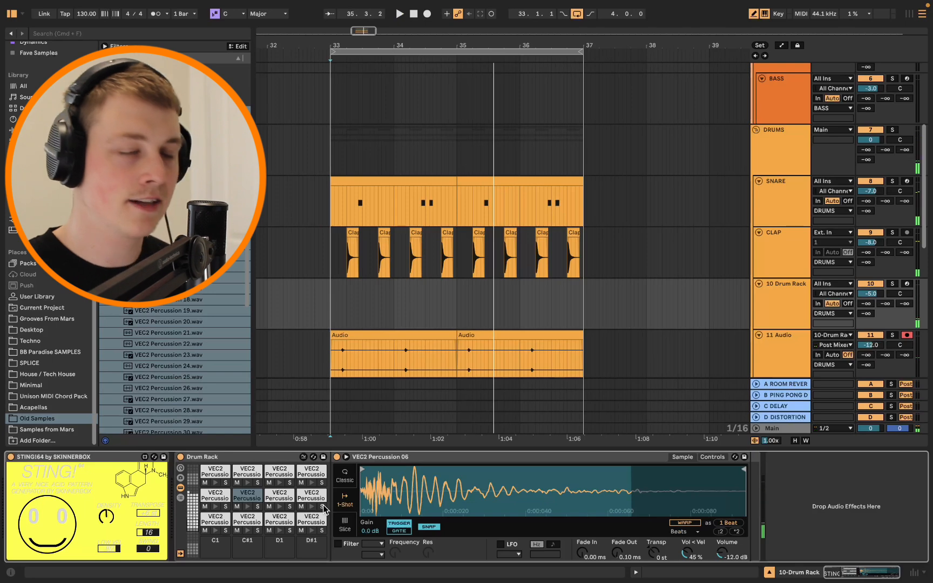
{"action": "left_click", "coordinate": [322, 507]}
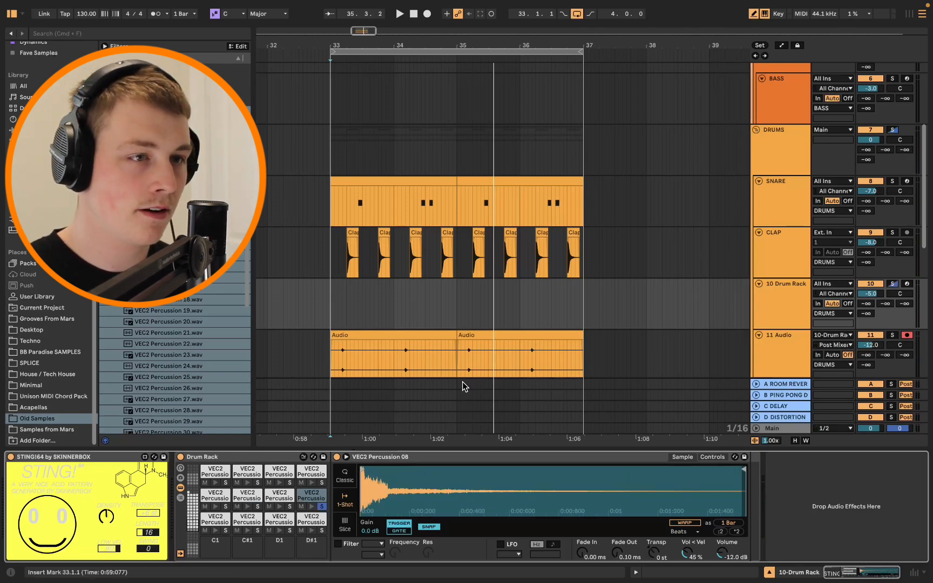
{"action": "key", "text": "space"}
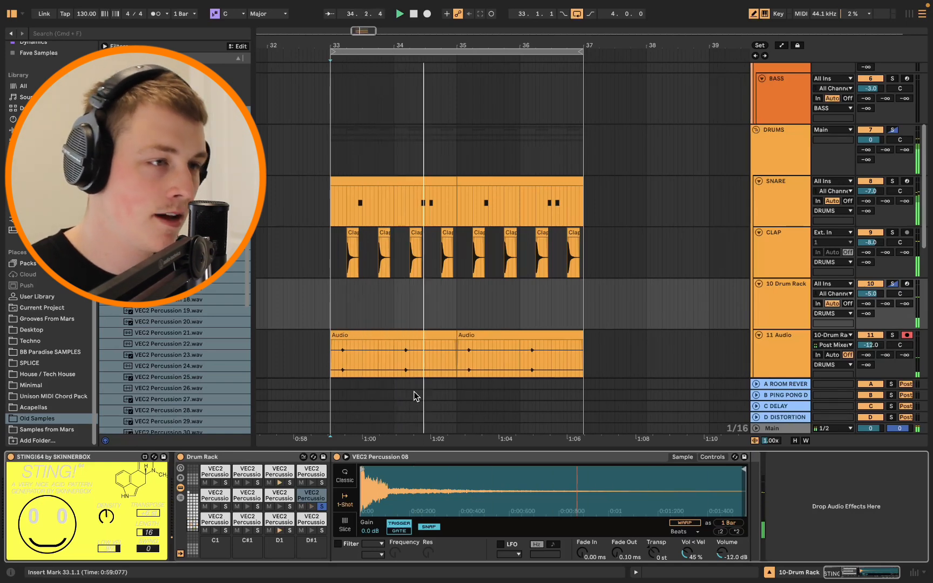
Step: Insert another audio track below 11 Audio, set its input to 10-Drum Rack and arm it for recording
{"action": "scroll", "coordinate": [413, 392], "scroll_direction": "down", "scroll_amount": 2}
{"action": "left_click", "coordinate": [775, 273]}
{"action": "right_click", "coordinate": [775, 273]}
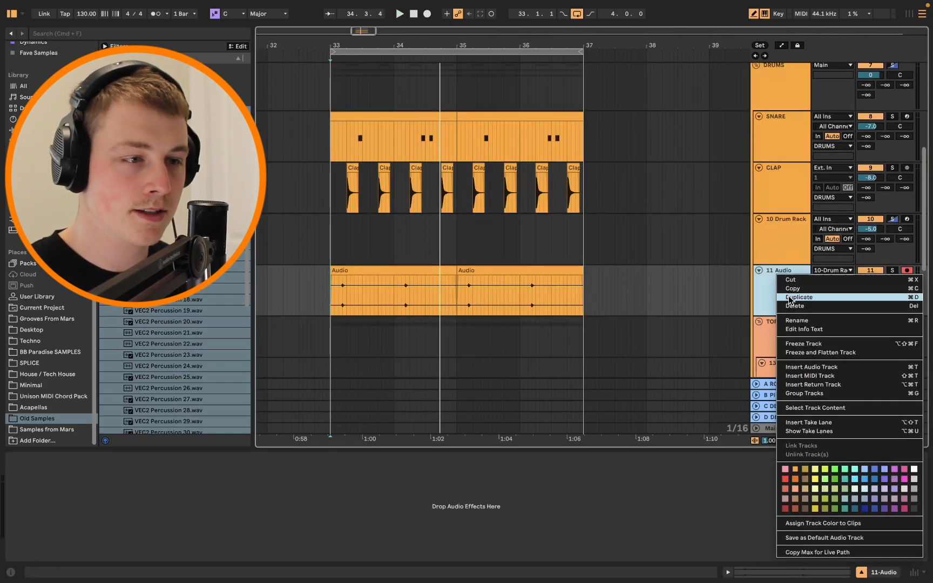
{"action": "left_click", "coordinate": [819, 366]}
{"action": "left_click", "coordinate": [845, 322]}
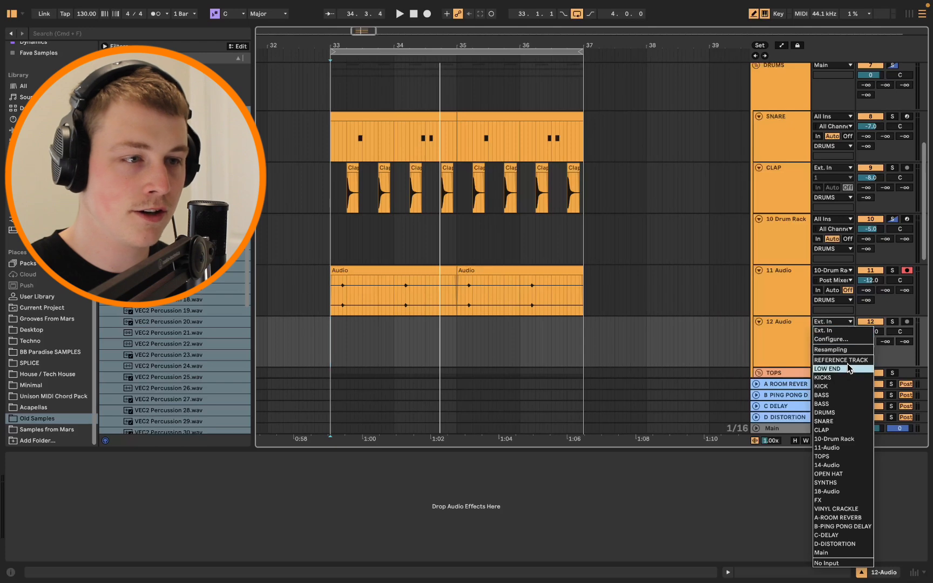
{"action": "left_click", "coordinate": [850, 440]}
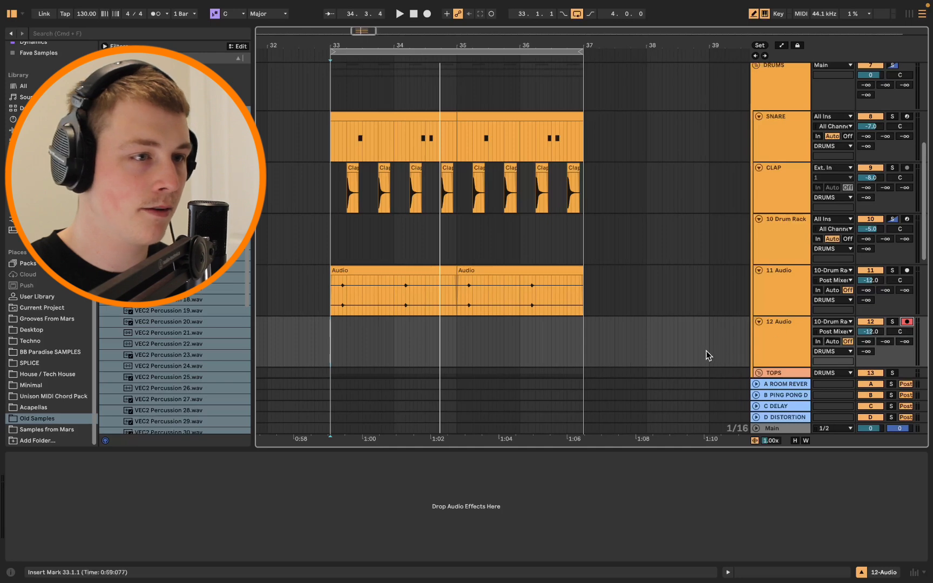
Step: Record just over two bars of the soloed VEC2 Percussion 08 pad onto 12 Audio, starting at bar 33
{"action": "key", "text": "space"}
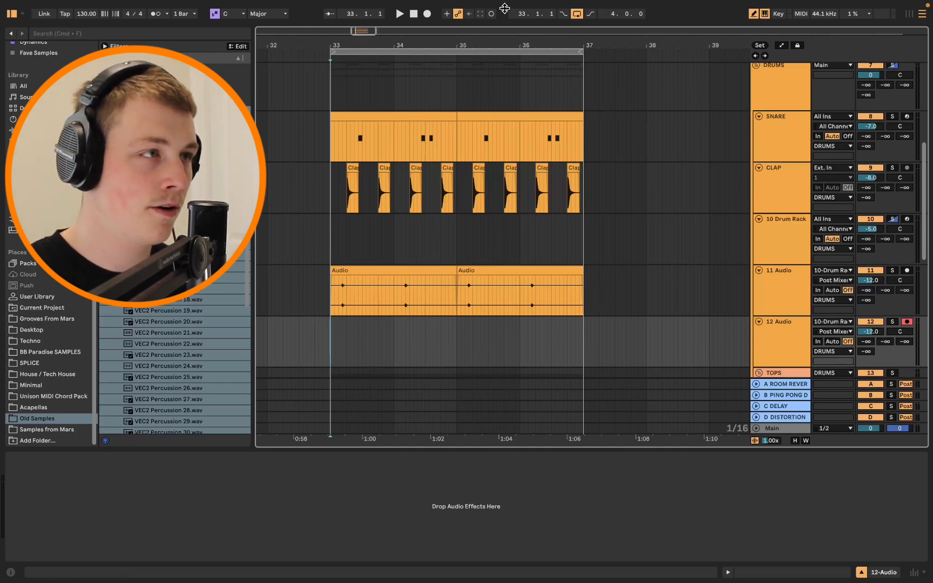
{"action": "left_click", "coordinate": [428, 14]}
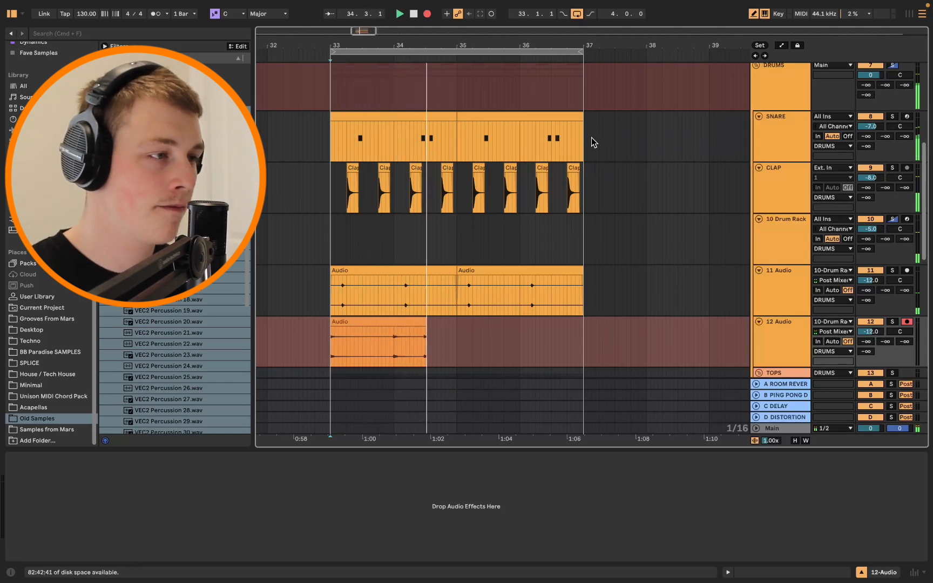
{"action": "key", "text": "space"}
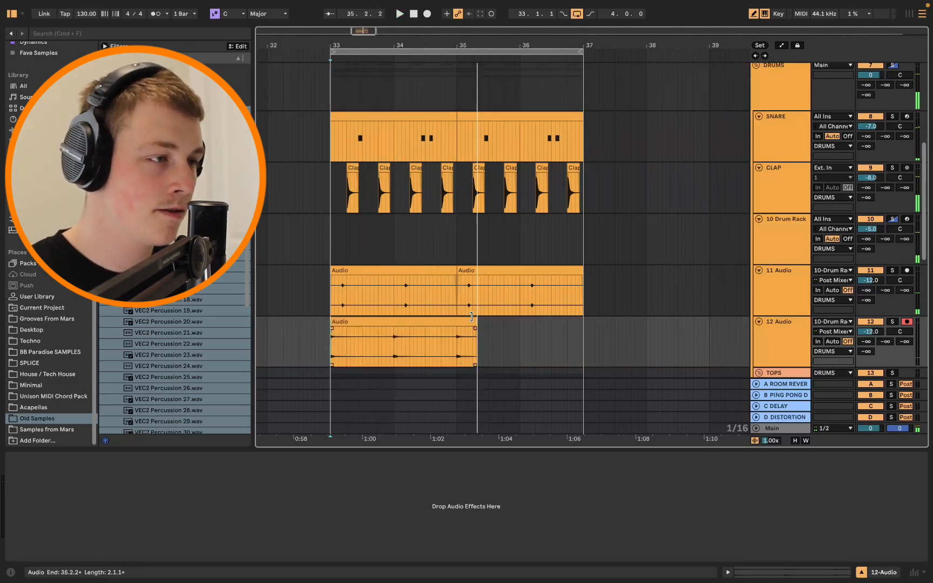
Step: Trim the recording on 12 Audio to two bars and duplicate it to fill the loop up to bar 37
{"action": "left_click_drag", "start_coordinate": [476, 340], "coordinate": [457, 312]}
{"action": "left_click", "coordinate": [349, 233]}
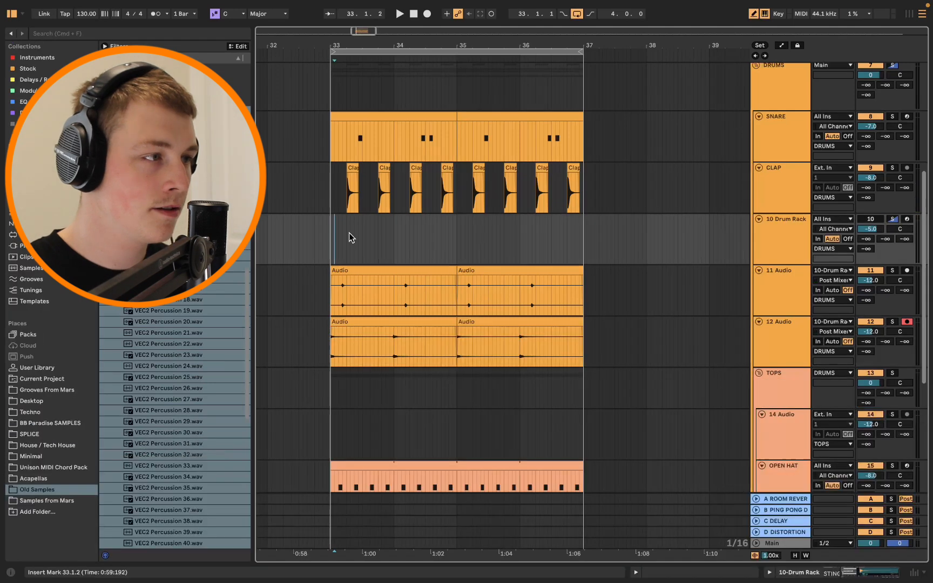
Step: Set the volume of both 11 Audio and 12 Audio to -3 dB and play the loop
{"action": "left_click", "coordinate": [764, 294]}
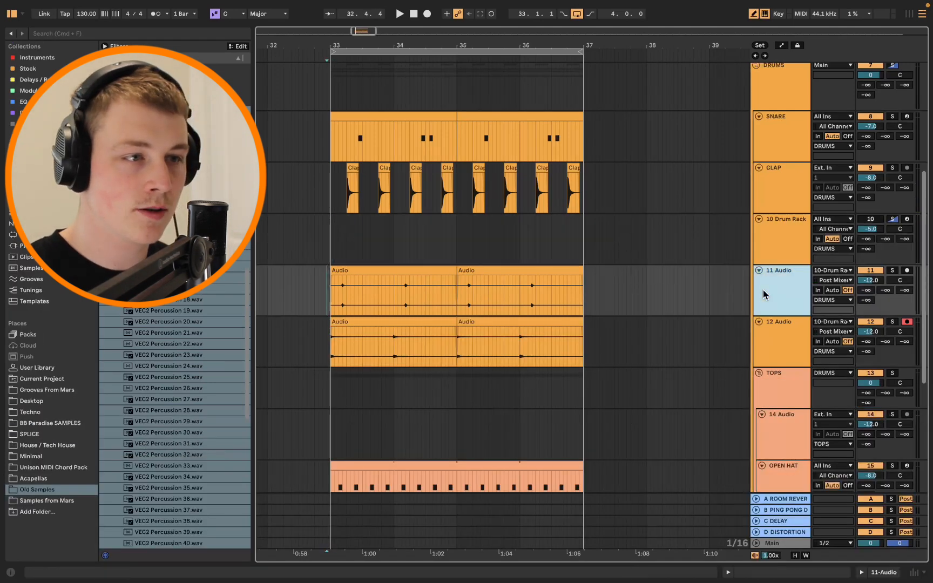
{"action": "left_click", "coordinate": [789, 334], "text": "shift"}
{"action": "left_click", "coordinate": [871, 280]}
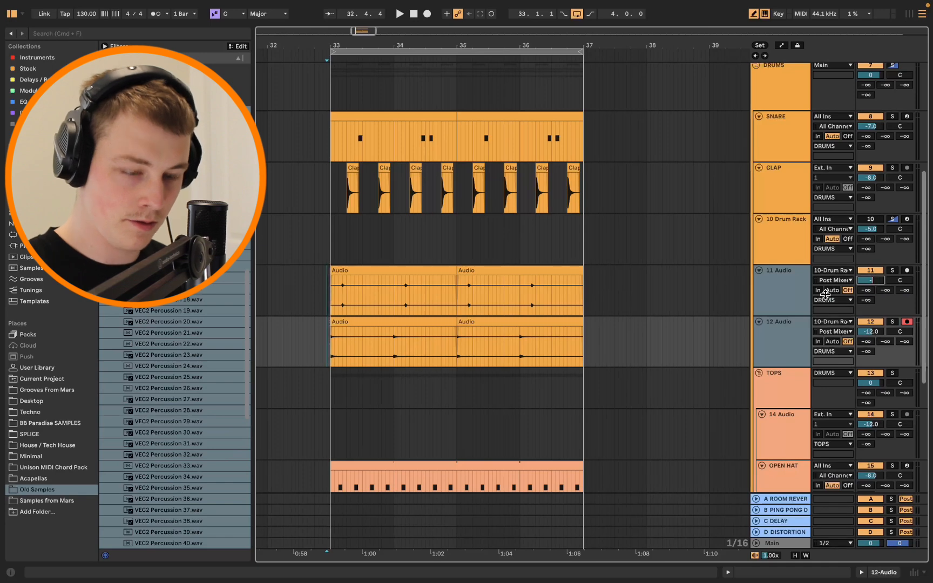
{"action": "key", "text": "space"}
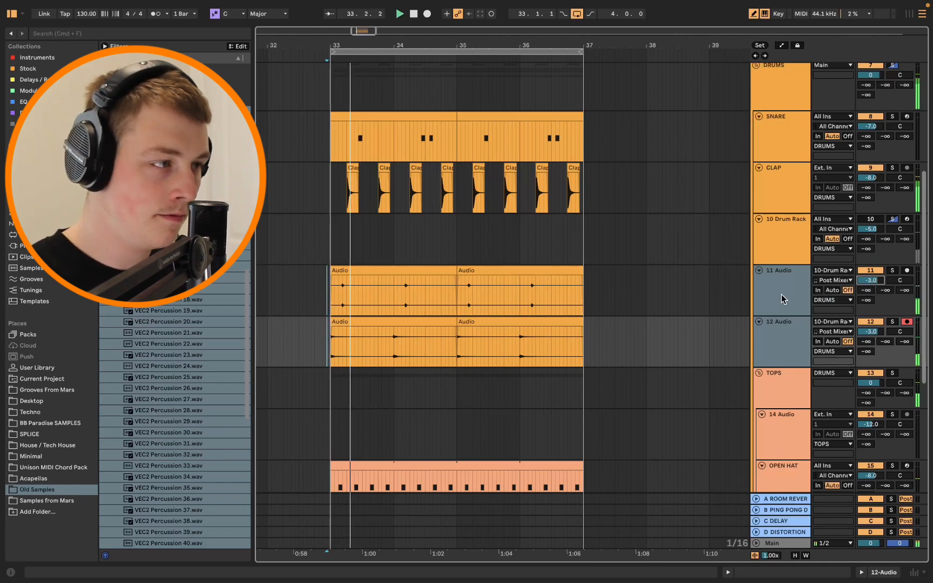
Step: Reactivate the 10 Drum Rack track and unsolo the VEC2 Percussion 08 pad on B1
{"action": "left_click", "coordinate": [775, 222]}
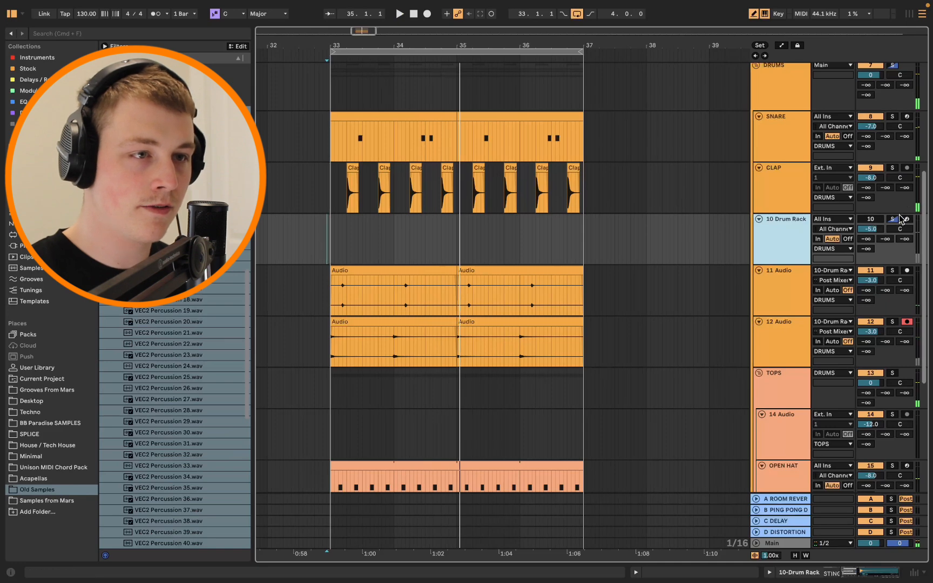
{"action": "left_click", "coordinate": [871, 219]}
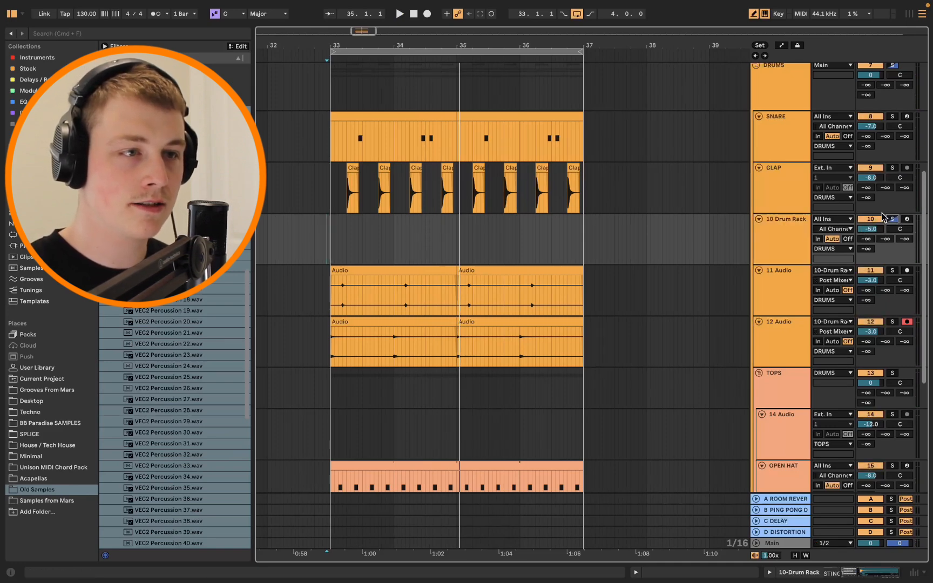
{"action": "double_click", "coordinate": [792, 231]}
{"action": "left_click", "coordinate": [322, 508]}
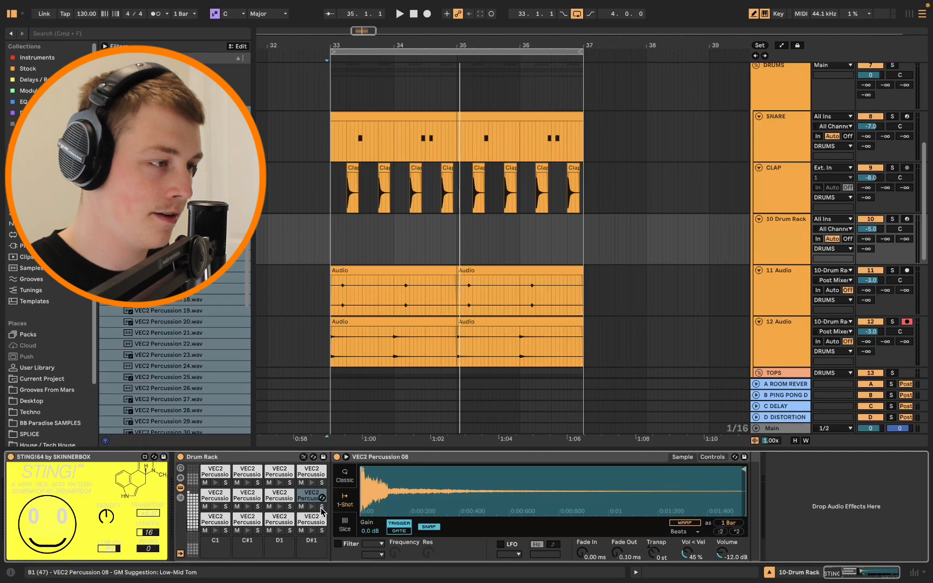
Step: Generate a new STING!64 pattern and adjust its transpose and density while auditioning the loop from bar 33
{"action": "key", "text": "space"}
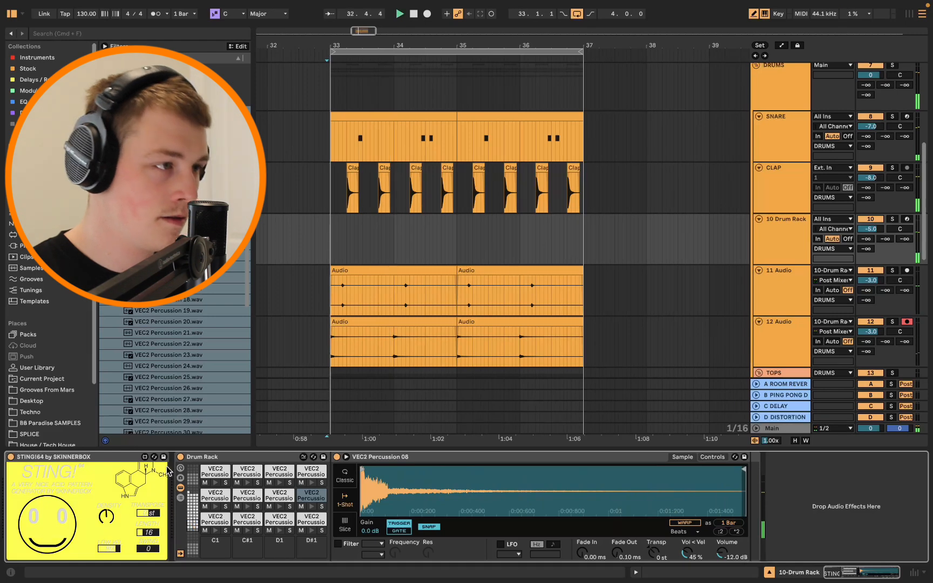
{"action": "left_click", "coordinate": [327, 242]}
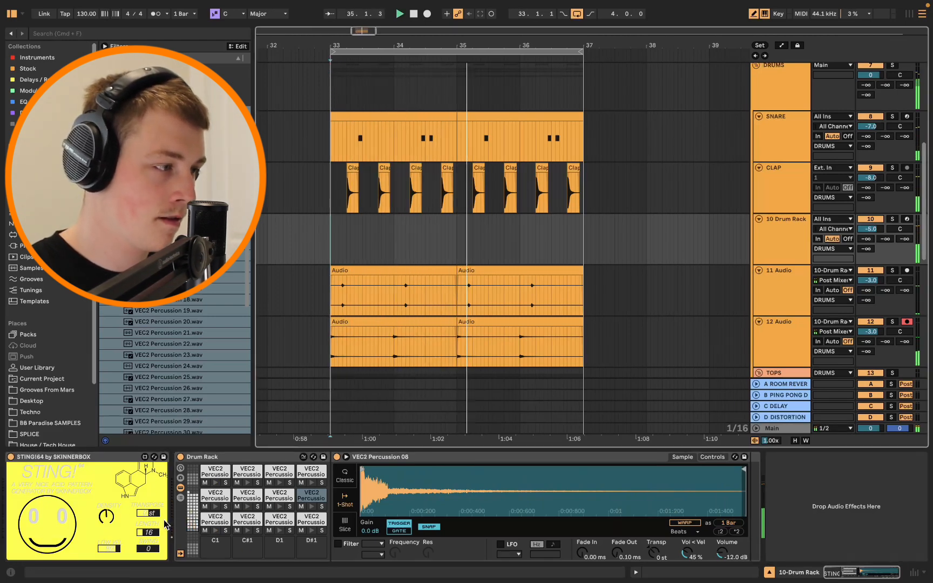
{"action": "key", "text": "space"}
{"action": "key", "text": "space"}
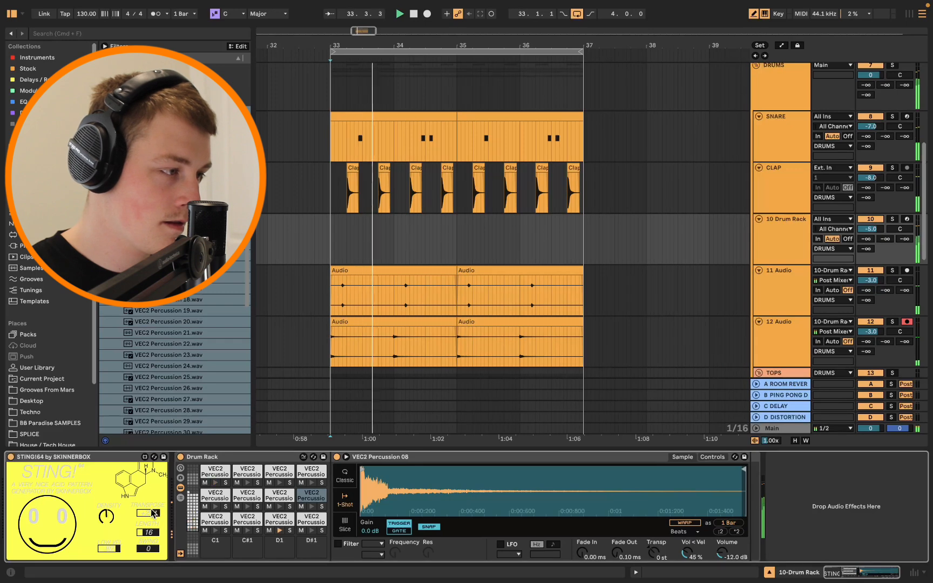
{"action": "key", "text": "space"}
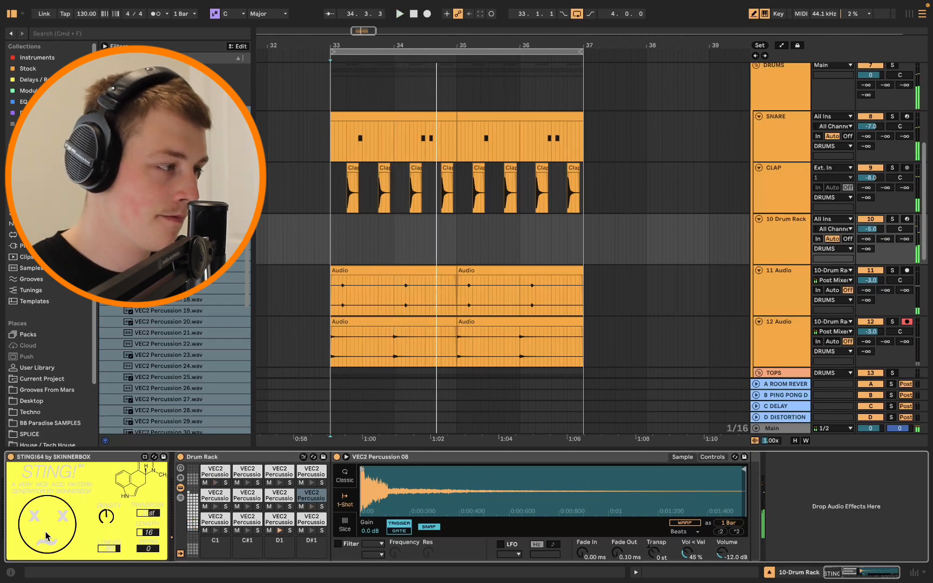
{"action": "key", "text": "space"}
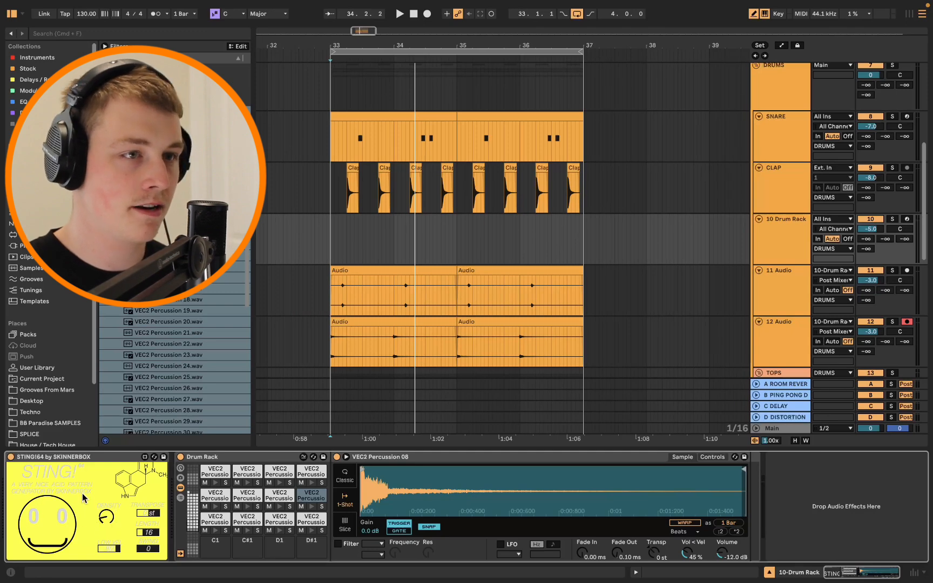
{"action": "key", "text": "space"}
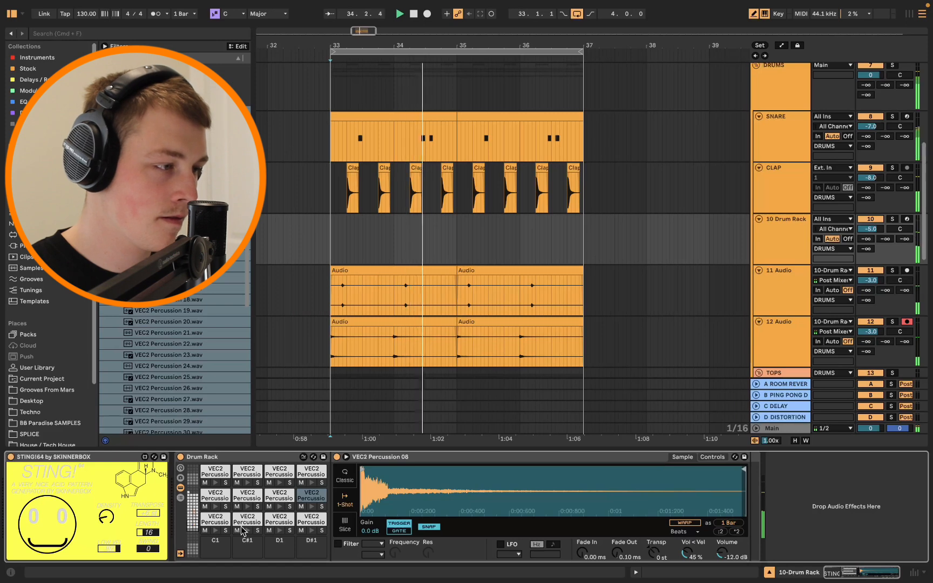
Step: Audition the VEC2 Percussion 11 pad on D2 soloed in the loop, and unsolo it again
{"action": "left_click", "coordinate": [290, 483]}
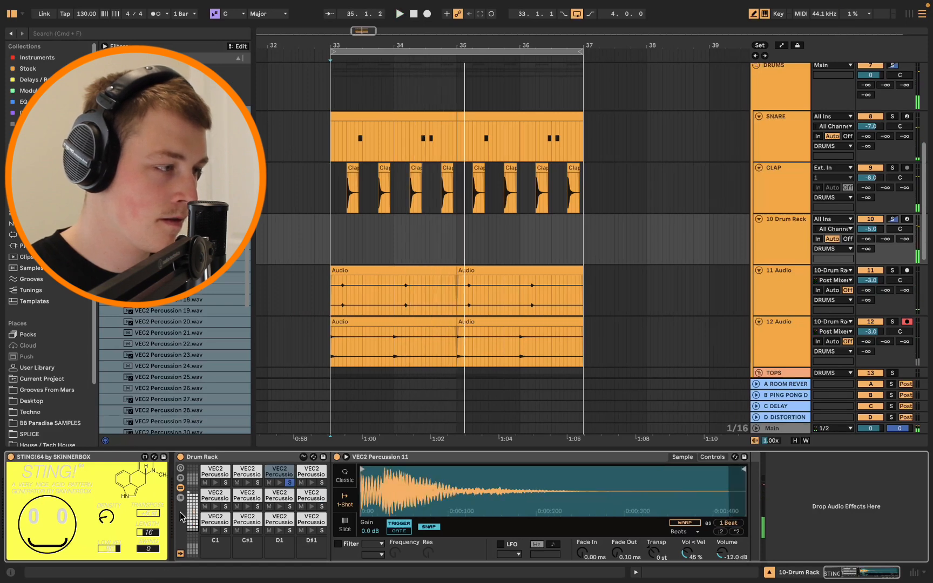
{"action": "key", "text": "space"}
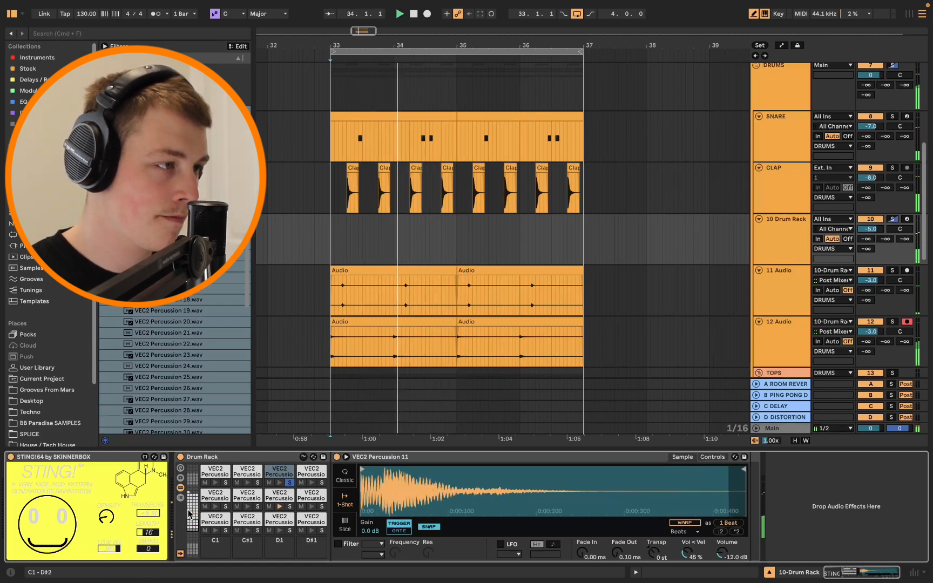
{"action": "key", "text": "space"}
{"action": "left_click", "coordinate": [291, 483]}
Step: Solo the VEC2 Percussion 25 pad on E3 in the Drum Rack and play the loop from bar 33
{"action": "key", "text": "space"}
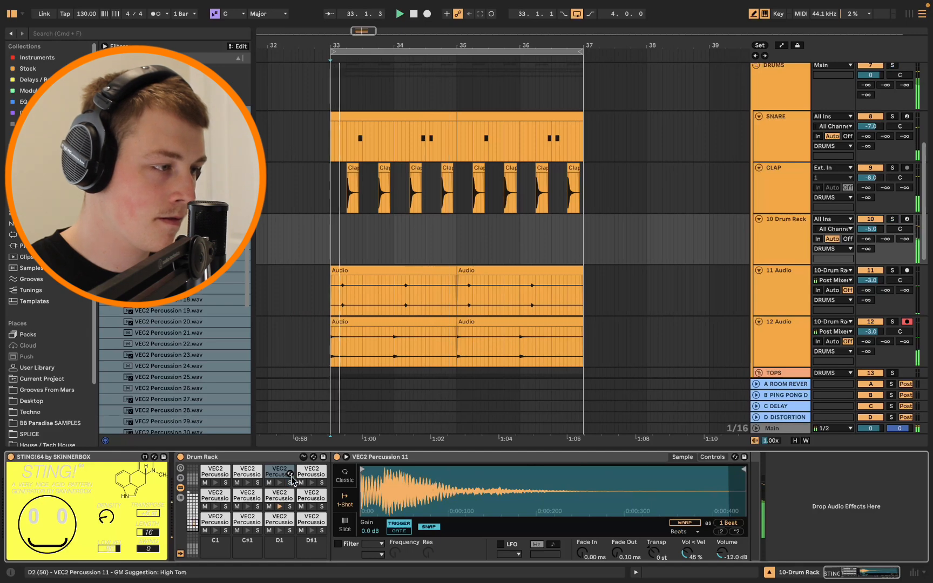
{"action": "left_click_drag", "start_coordinate": [192, 524], "coordinate": [193, 515]}
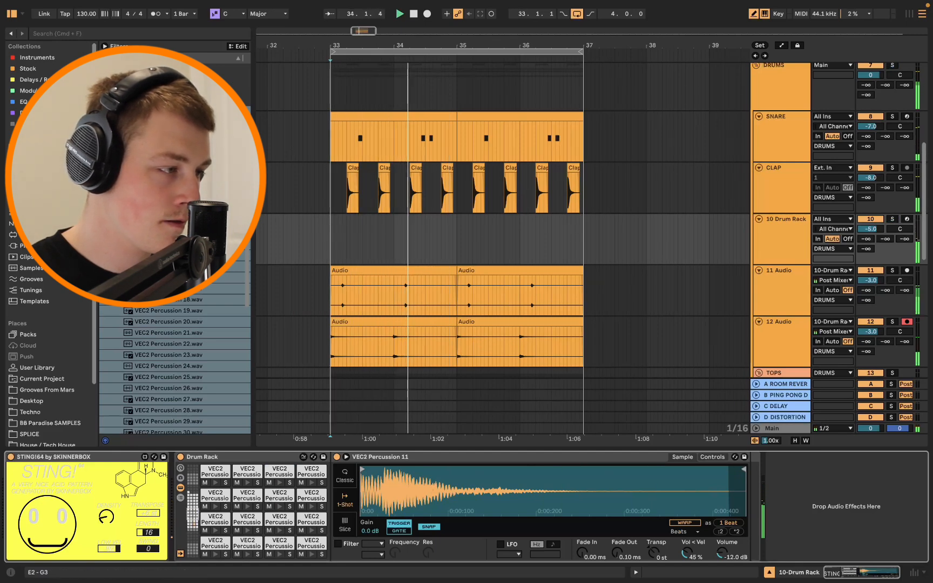
{"action": "key", "text": "space"}
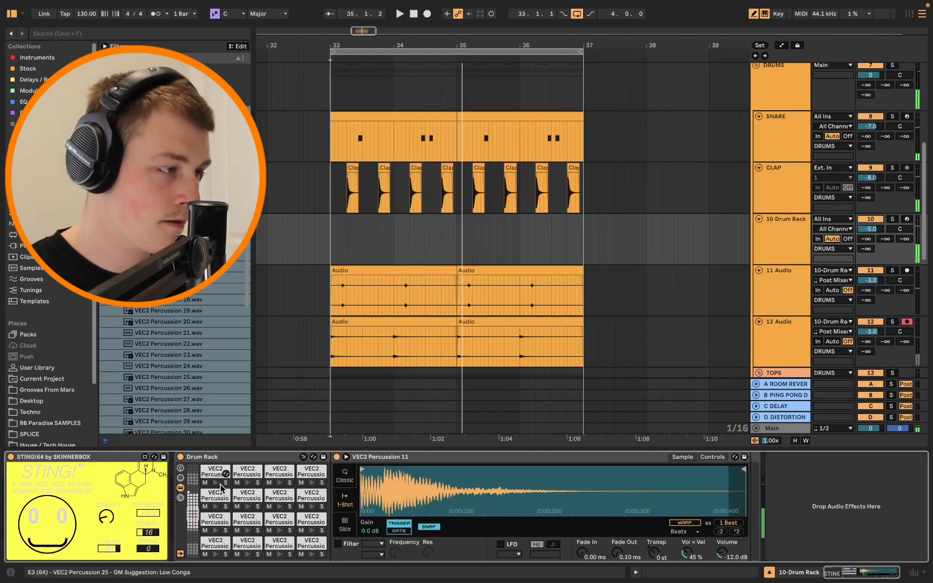
{"action": "left_click", "coordinate": [222, 484]}
{"action": "key", "text": "space"}
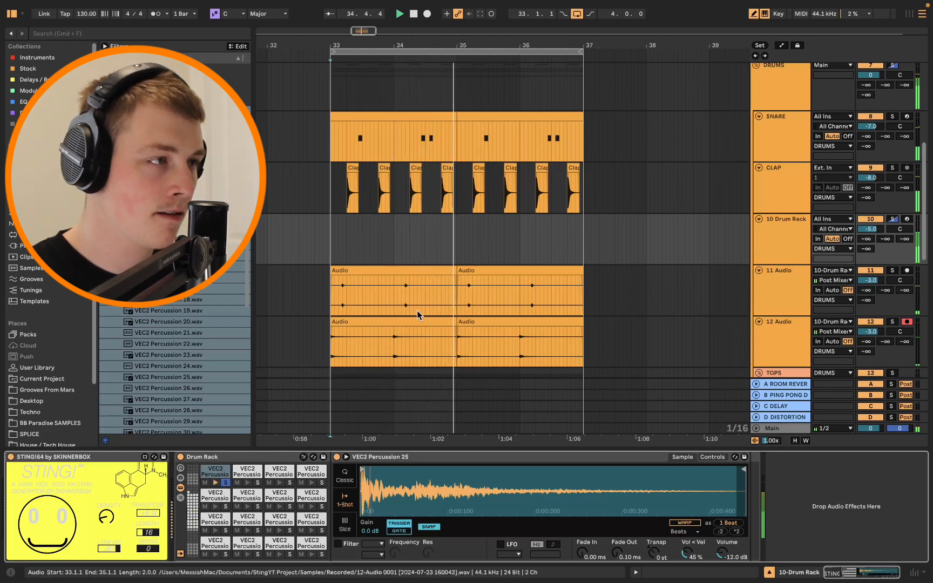
Step: Insert an audio track below 12 Audio with 10-Drum Rack as input and record the soloed VEC2 Percussion 25 pad onto it from bar 33
{"action": "scroll", "coordinate": [725, 265], "scroll_direction": "down", "scroll_amount": 1}
{"action": "left_click", "coordinate": [793, 334]}
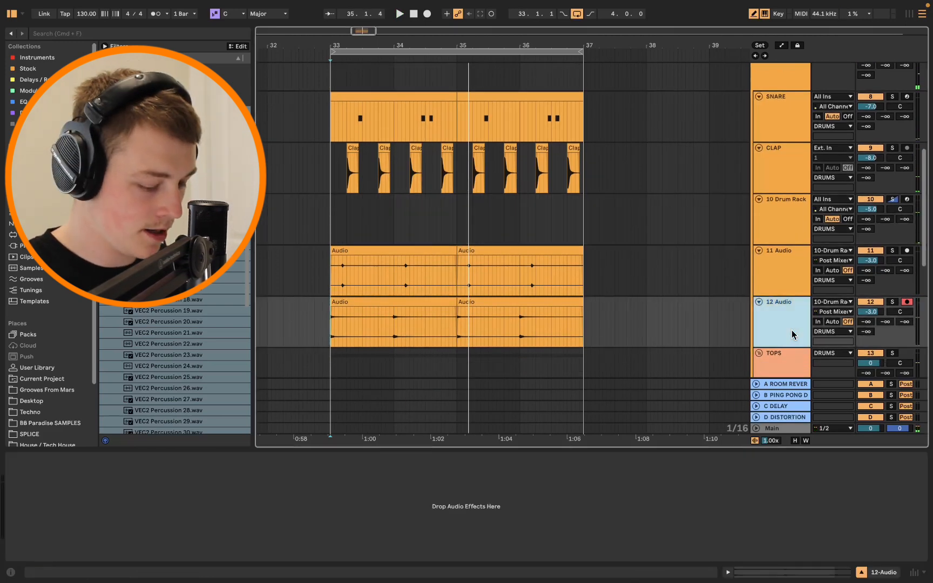
{"action": "key", "text": "super+t"}
{"action": "left_click", "coordinate": [834, 332]}
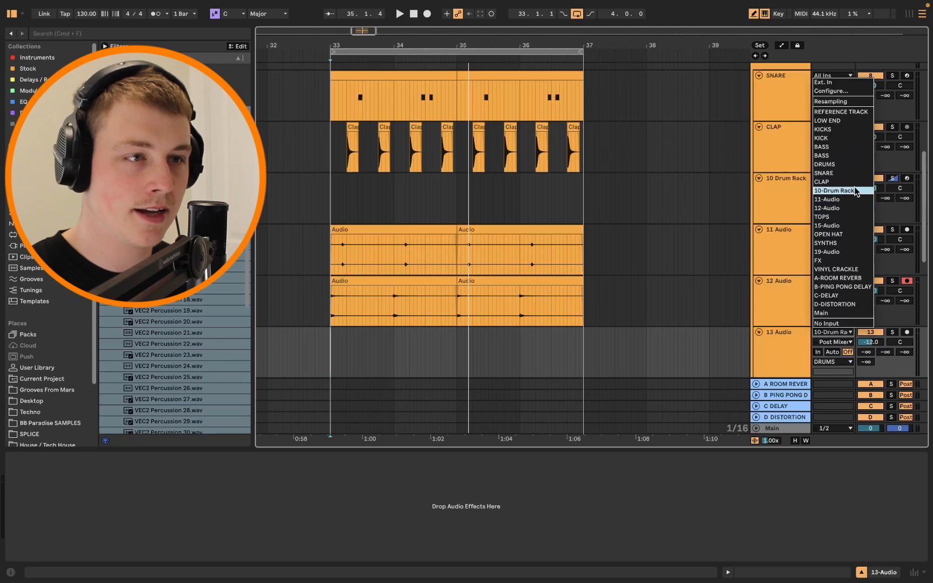
{"action": "left_click", "coordinate": [860, 187]}
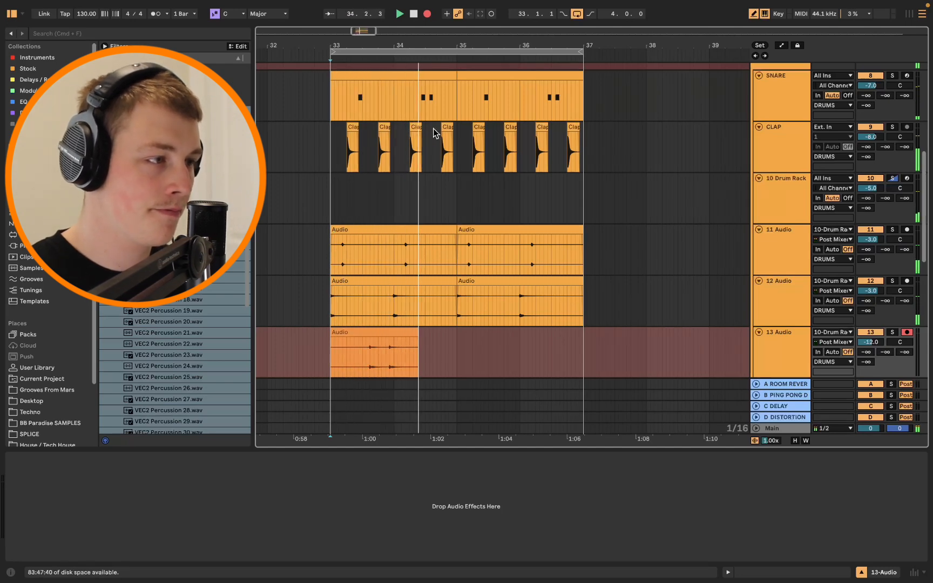
{"action": "key", "text": "space"}
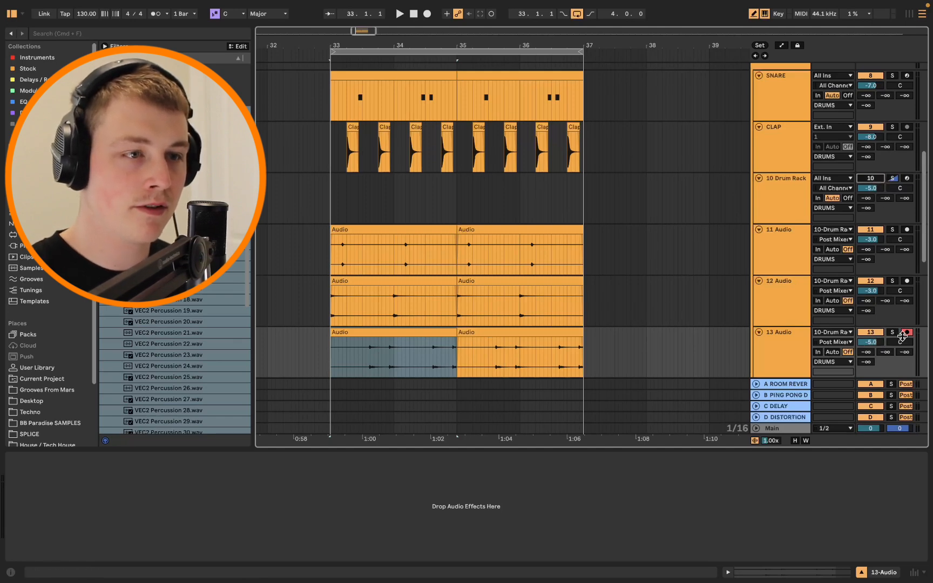
Step: Play the loop from bar 33 with the Drum Rack track deactivated to check the three recorded percussion tracks together
{"action": "left_click", "coordinate": [373, 223]}
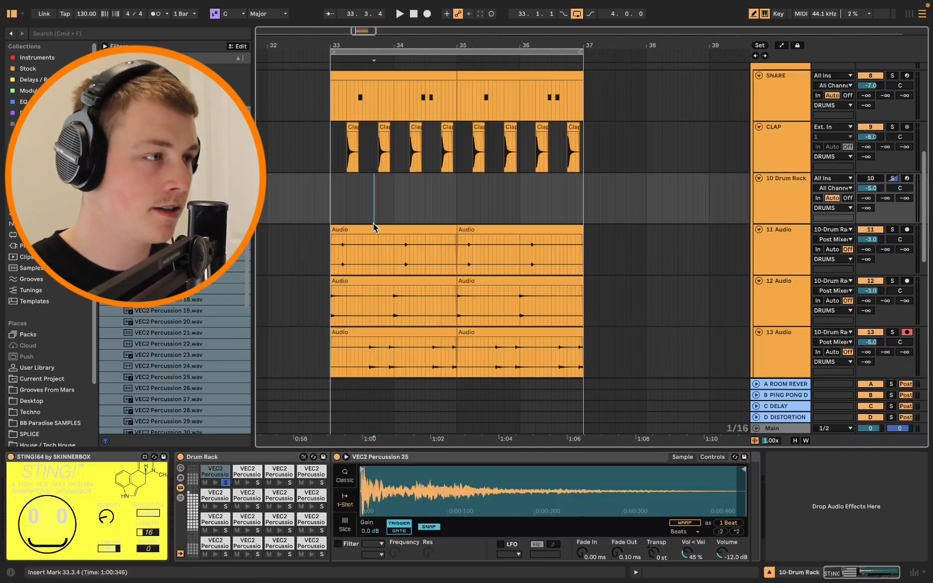
{"action": "left_click", "coordinate": [371, 236]}
{"action": "left_click", "coordinate": [377, 229]}
{"action": "key", "text": "space"}
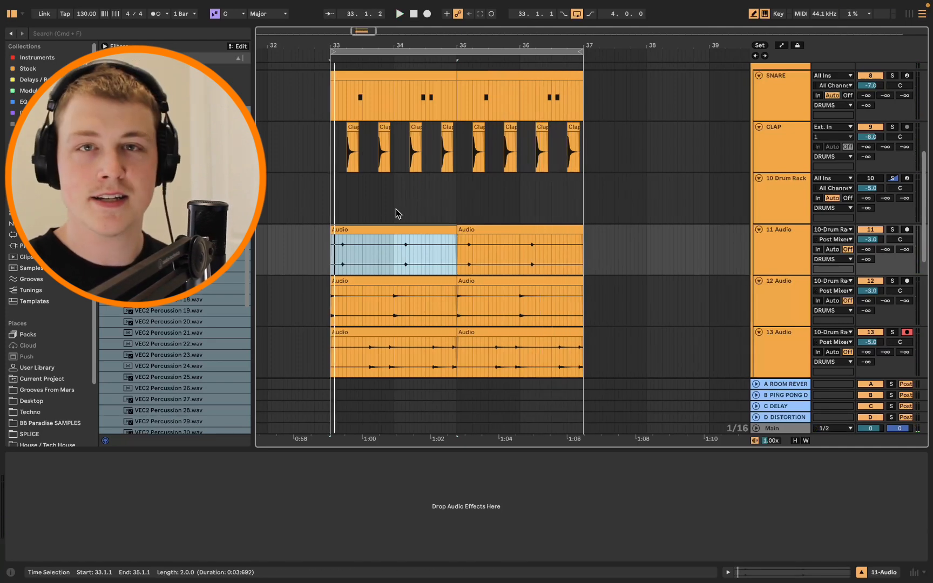
Step: Select the 10 Drum Rack track and search the whole browser library for bongo
{"action": "left_click", "coordinate": [777, 179]}
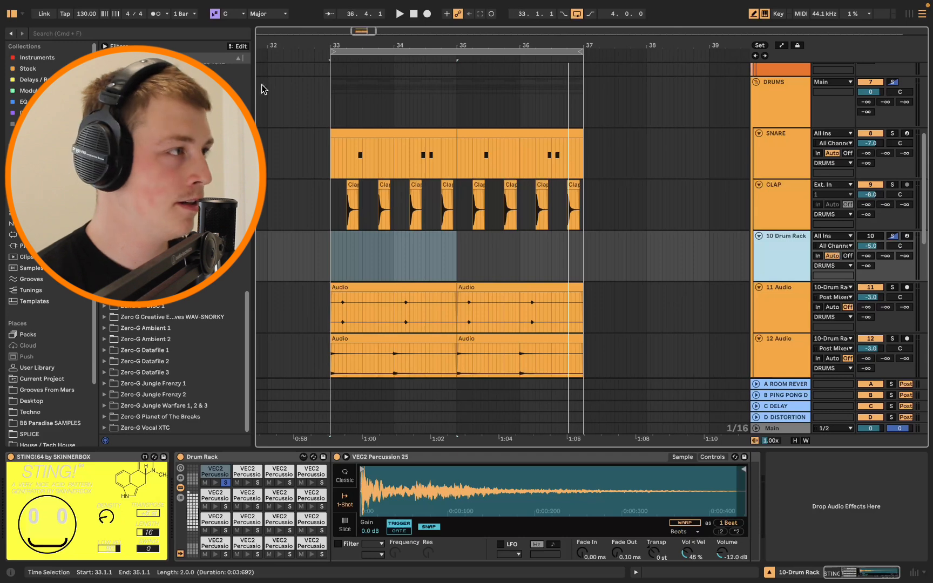
{"action": "left_click", "coordinate": [191, 35]}
{"action": "type", "text": "bong"}
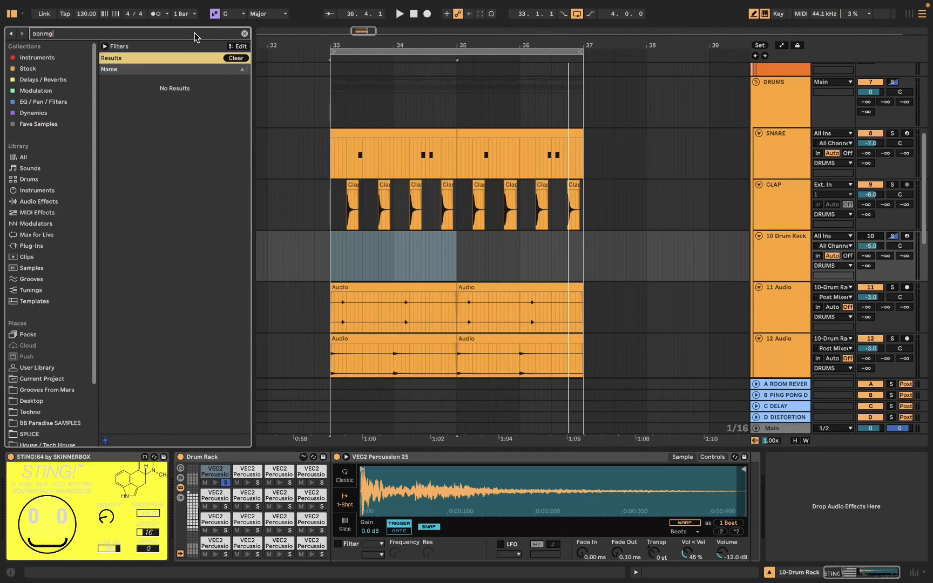
{"action": "type", "text": "o"}
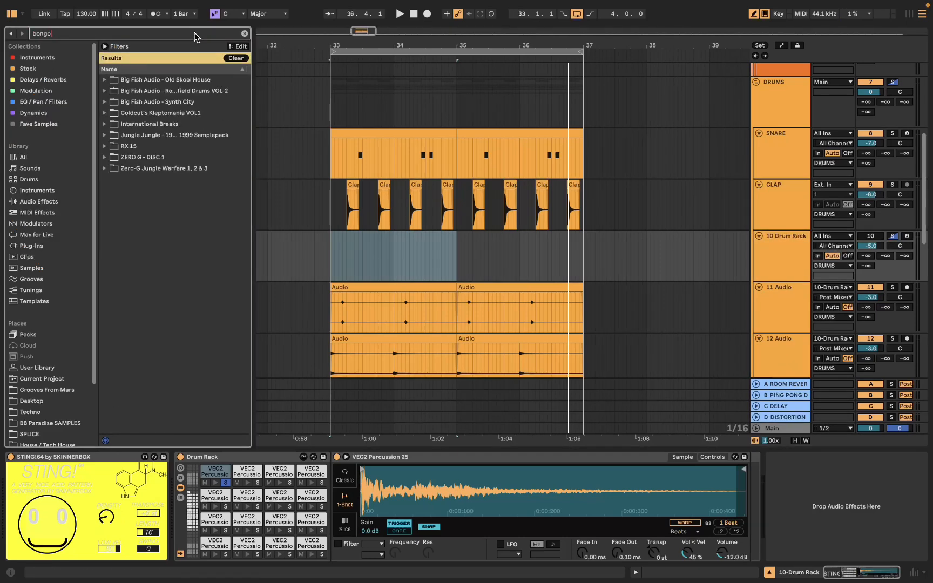
{"action": "left_click", "coordinate": [58, 157]}
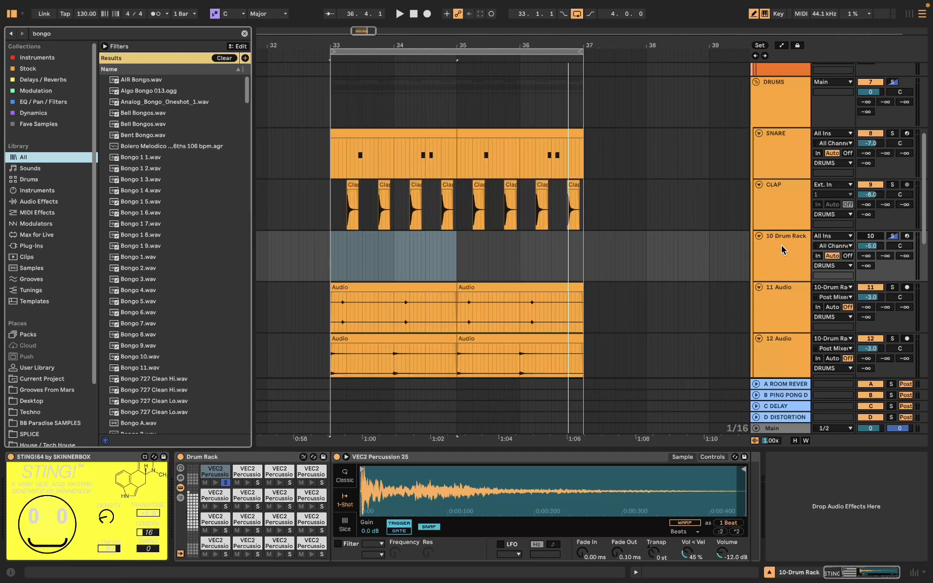
Step: Replace the VEC2 Drum Rack after STING!64 with an empty Drum Rack
{"action": "left_click", "coordinate": [204, 459]}
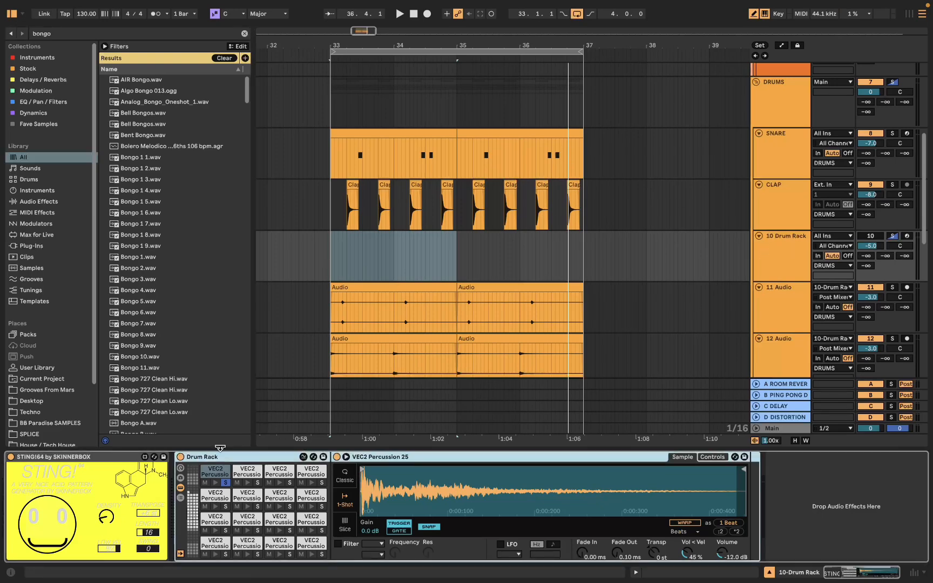
{"action": "key", "text": "Delete"}
{"action": "left_click", "coordinate": [241, 33]}
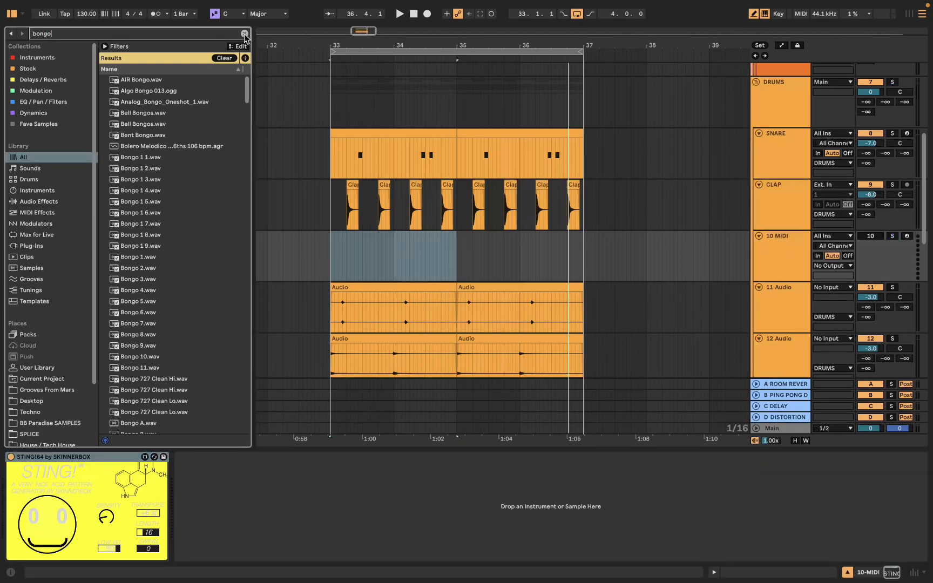
{"action": "left_click", "coordinate": [245, 34]}
{"action": "left_click", "coordinate": [66, 178]}
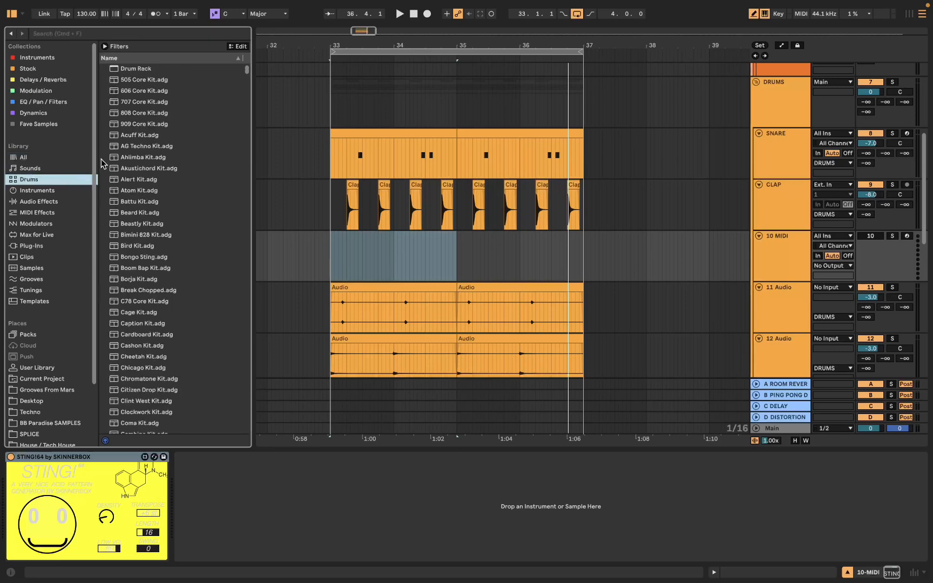
{"action": "double_click", "coordinate": [155, 69]}
Step: Search the whole browser library for bongo
{"action": "key", "text": "super+f"}
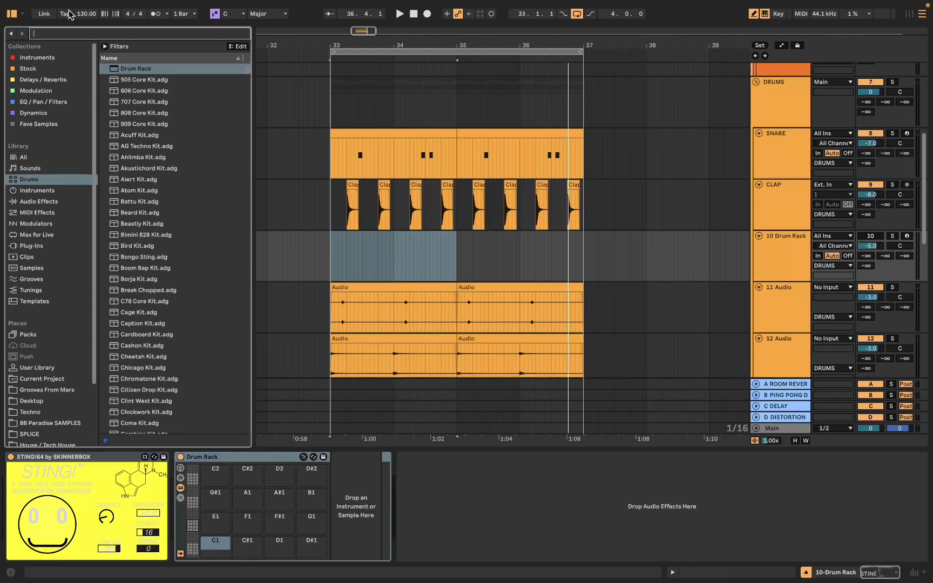
{"action": "type", "text": "bongo"}
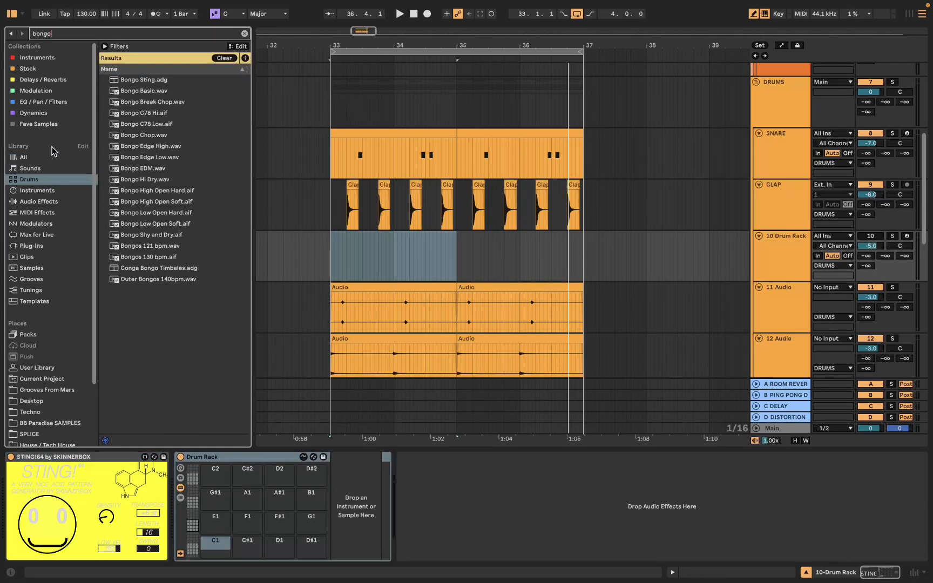
{"action": "left_click", "coordinate": [58, 169]}
{"action": "left_click", "coordinate": [53, 156]}
Step: Audition several bongo one-shots in the results, such as Bongo 1 2.wav and Bongo 727 Clean Lo.wav, to pick samples for the rack
{"action": "left_click", "coordinate": [143, 173]}
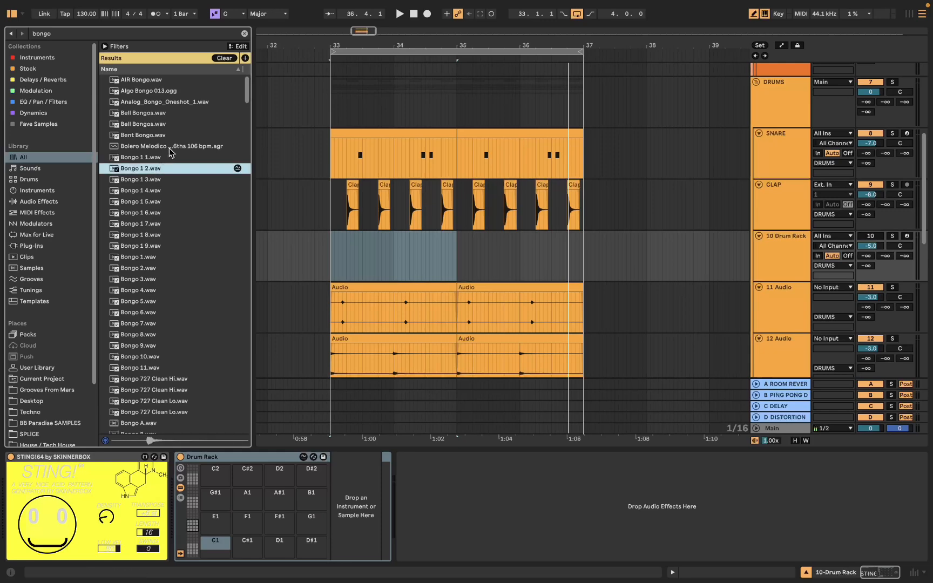
{"action": "left_click", "coordinate": [171, 149]}
{"action": "left_click", "coordinate": [170, 158]}
{"action": "left_click", "coordinate": [190, 282]}
{"action": "scroll", "coordinate": [194, 292], "scroll_direction": "down", "scroll_amount": 5}
{"action": "left_click", "coordinate": [203, 313]}
{"action": "scroll", "coordinate": [199, 307], "scroll_direction": "down", "scroll_amount": 6}
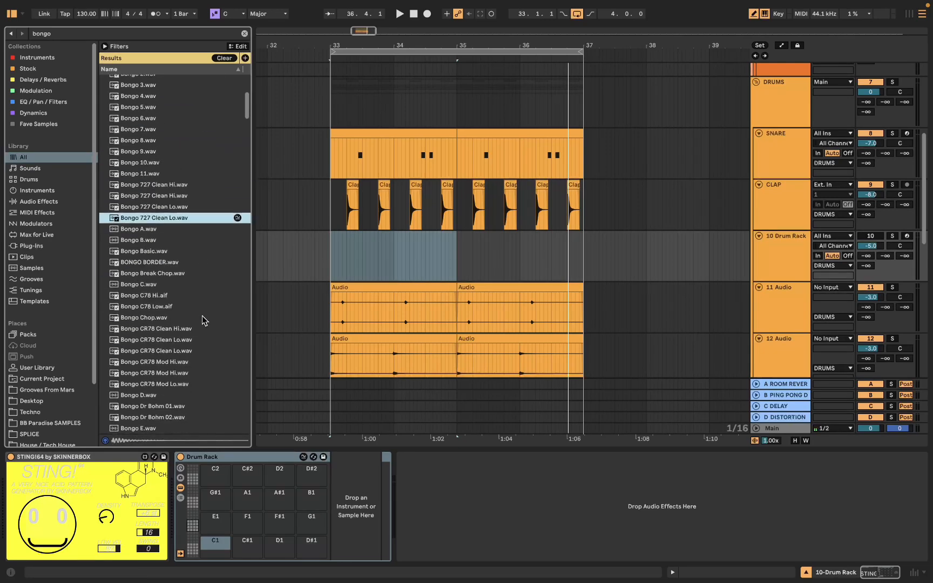
{"action": "left_click", "coordinate": [193, 268]}
{"action": "scroll", "coordinate": [193, 243], "scroll_direction": "up", "scroll_amount": 6}
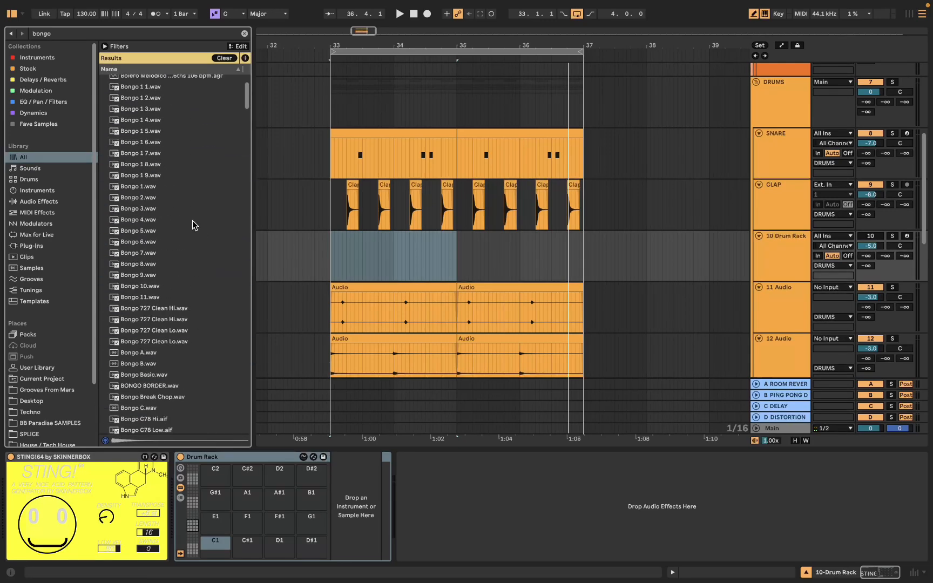
Step: Load Bongo 1.wav through Bongo 11.wav together onto the empty Drum Rack's pads, starting at C1
{"action": "left_click", "coordinate": [168, 297]}
{"action": "left_click", "coordinate": [146, 187], "text": "shift"}
{"action": "left_click_drag", "start_coordinate": [146, 190], "coordinate": [215, 549]}
{"action": "left_click_drag", "start_coordinate": [263, 476], "coordinate": [215, 547]}
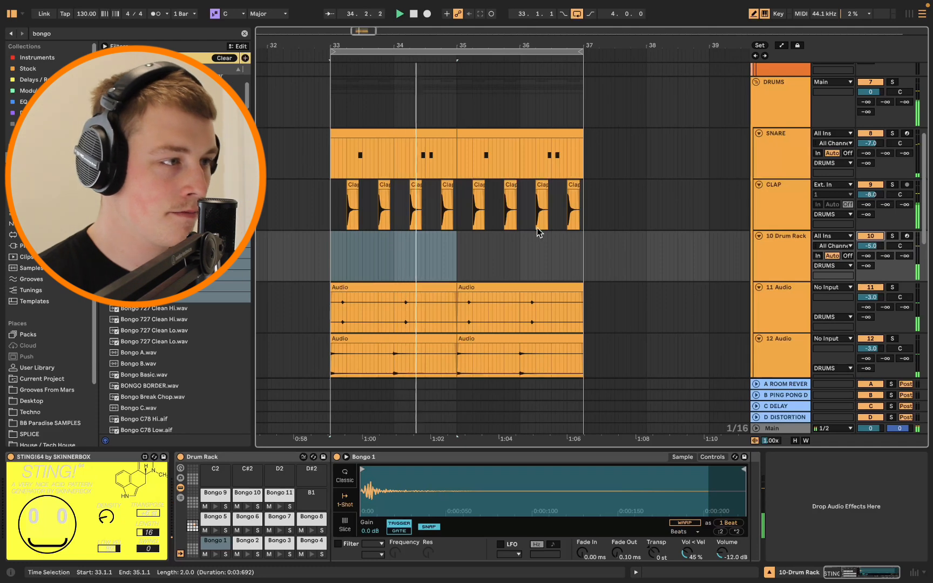
Step: Generate a new STING!64 pattern and mute the Bongo 9 pad while playing the loop
{"action": "left_click", "coordinate": [41, 537]}
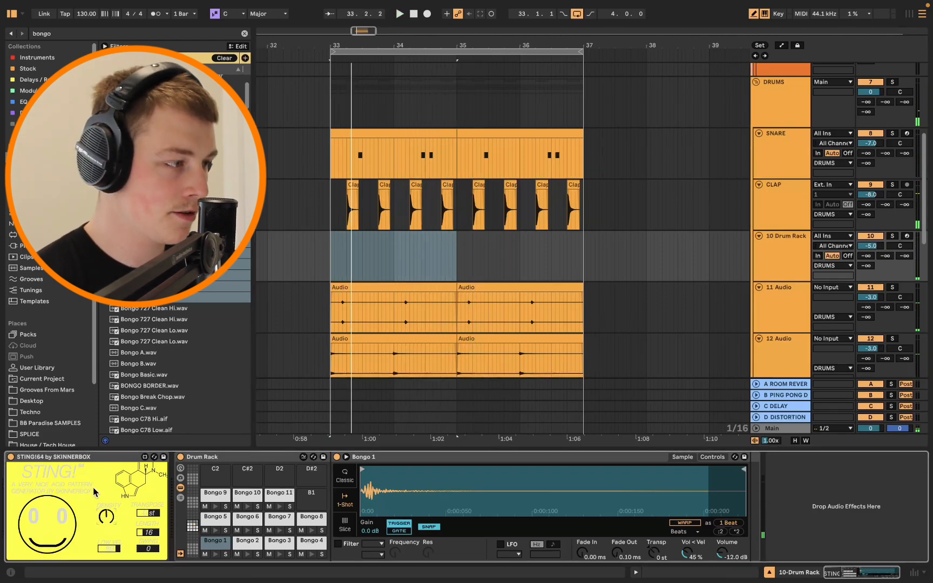
{"action": "key", "text": "space"}
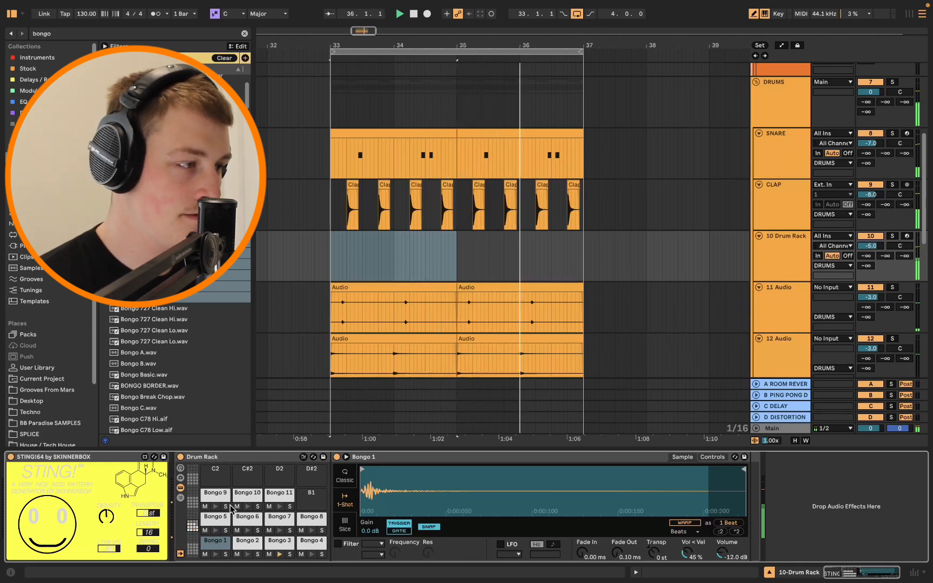
{"action": "left_click", "coordinate": [205, 507]}
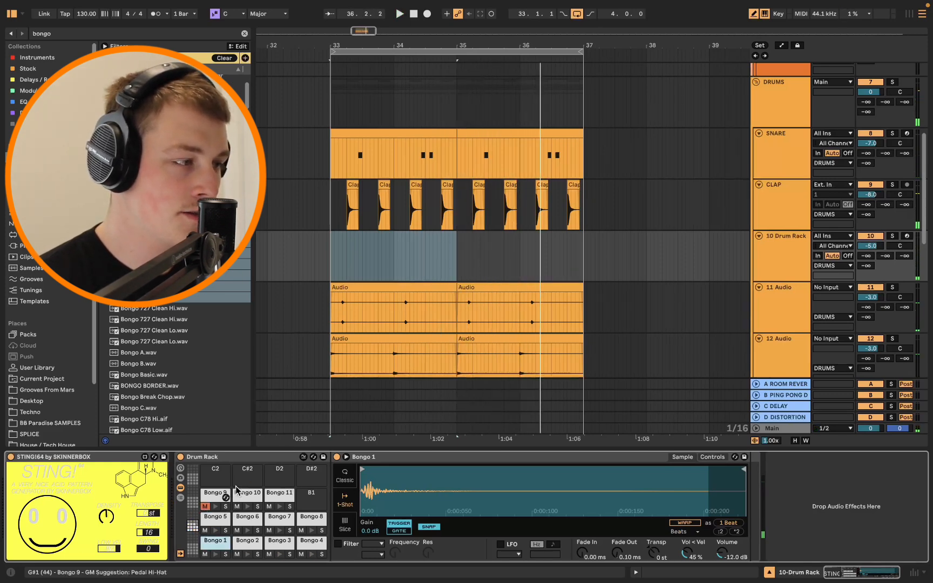
{"action": "key", "text": "space"}
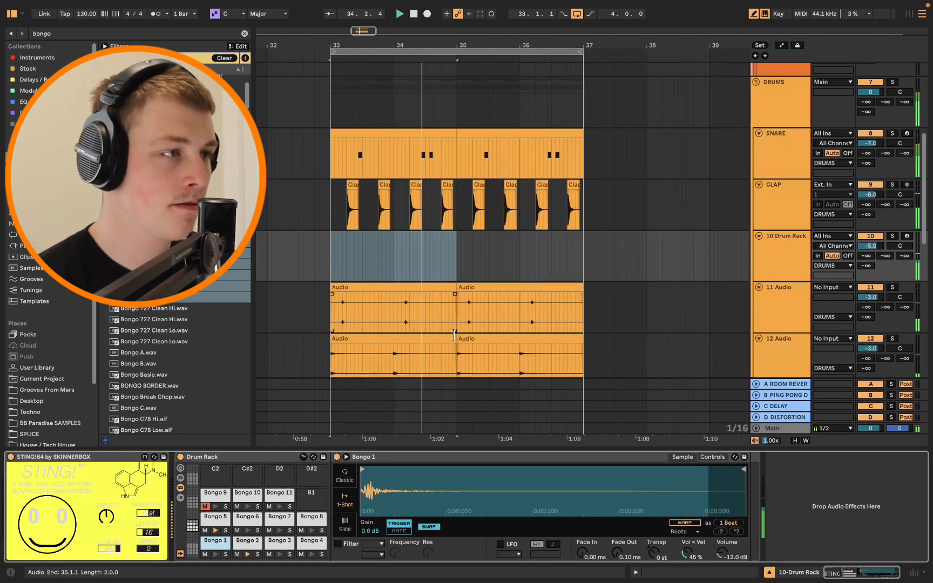
Step: Play the loop from bar 33 on the 10 Drum Rack track to hear the bongo pattern
{"action": "left_click", "coordinate": [773, 249]}
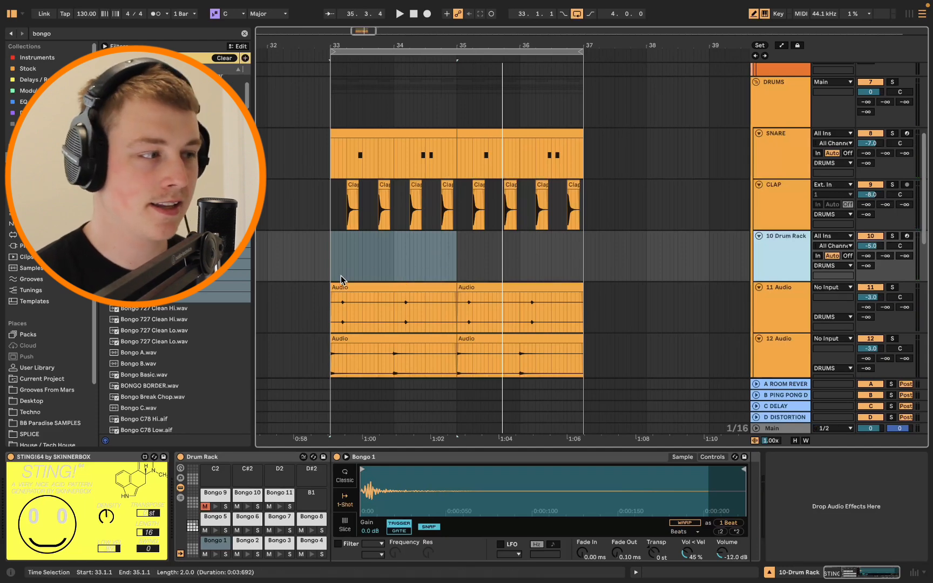
{"action": "left_click", "coordinate": [327, 260]}
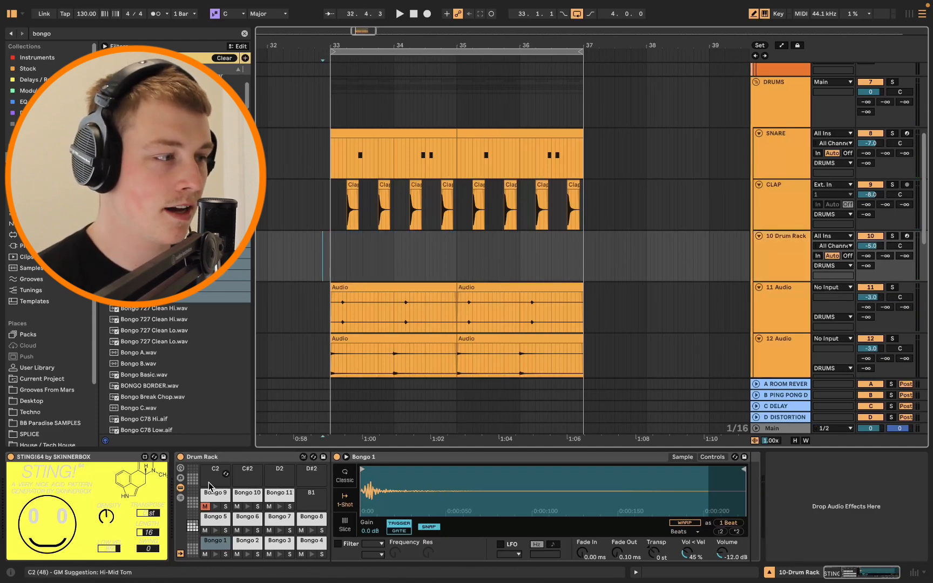
{"action": "left_click", "coordinate": [329, 234]}
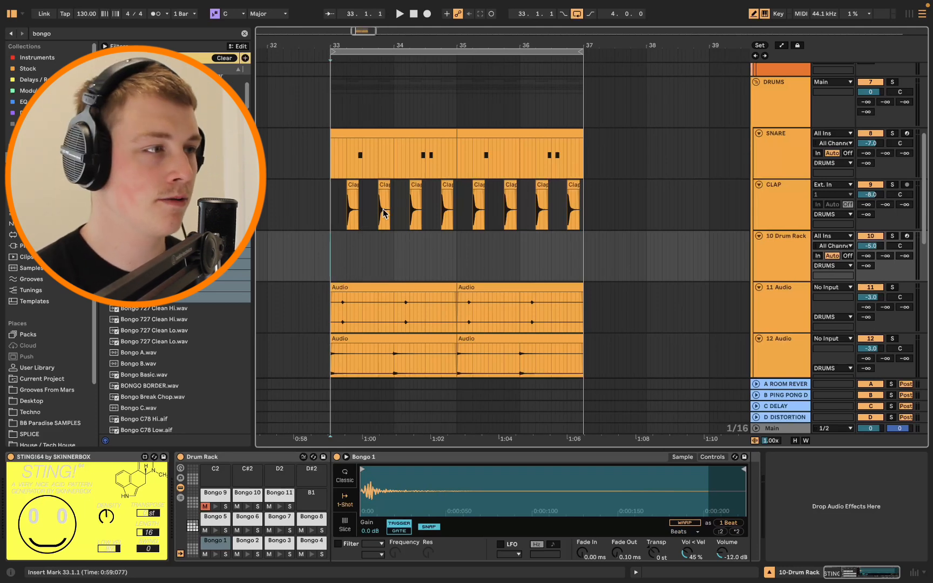
{"action": "key", "text": "space"}
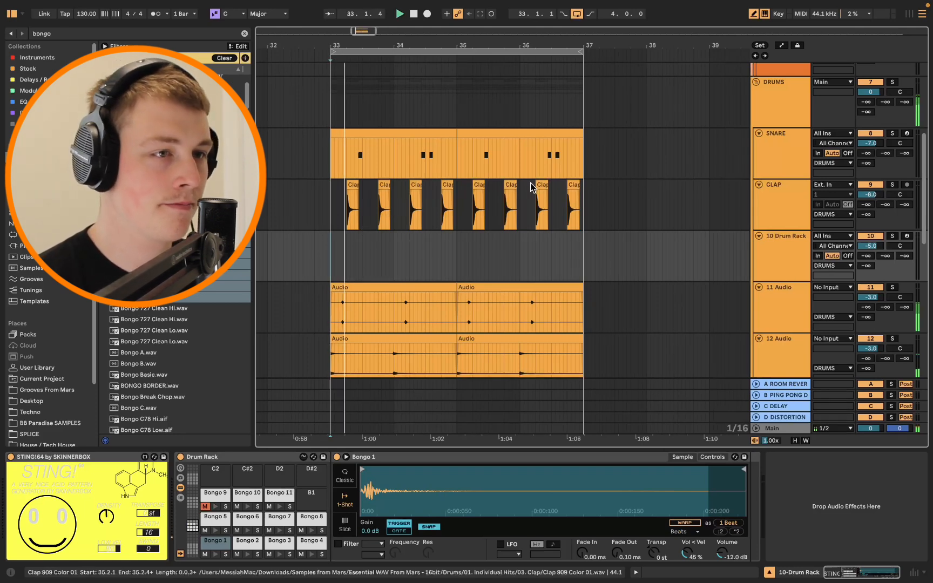
Step: Set the 10 Drum Rack track's D-DISTORTION send to -34 dB and its volume to -7 dB
{"action": "left_click", "coordinate": [864, 266]}
{"action": "key", "text": "space"}
{"action": "left_click_drag", "start_coordinate": [865, 266], "coordinate": [865, 258]}
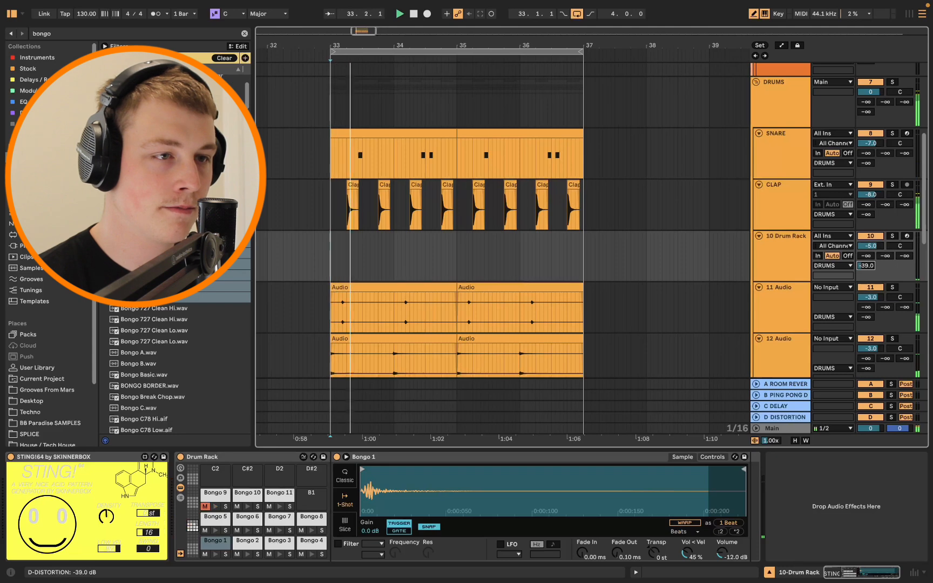
{"action": "left_click", "coordinate": [871, 246]}
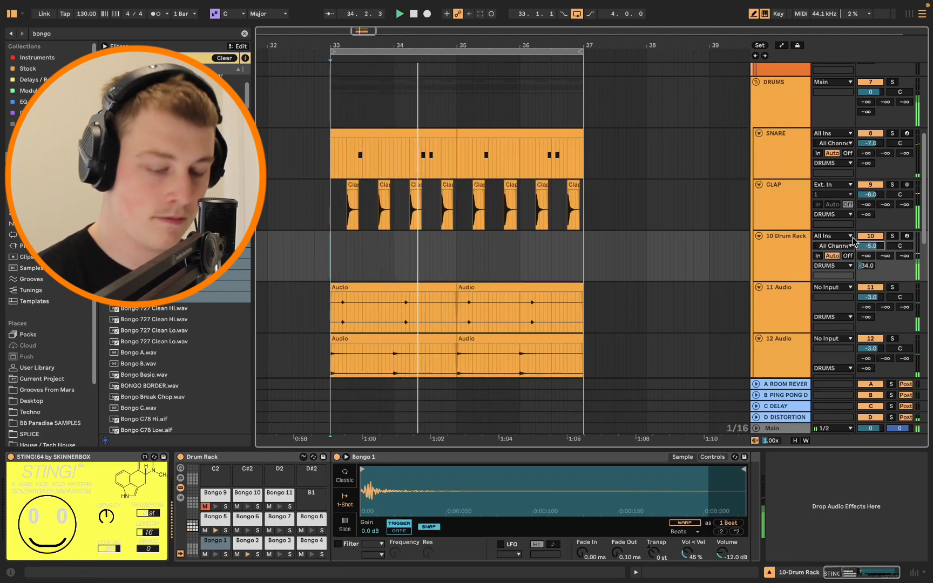
{"action": "type", "text": "-7"}
{"action": "key", "text": "Return"}
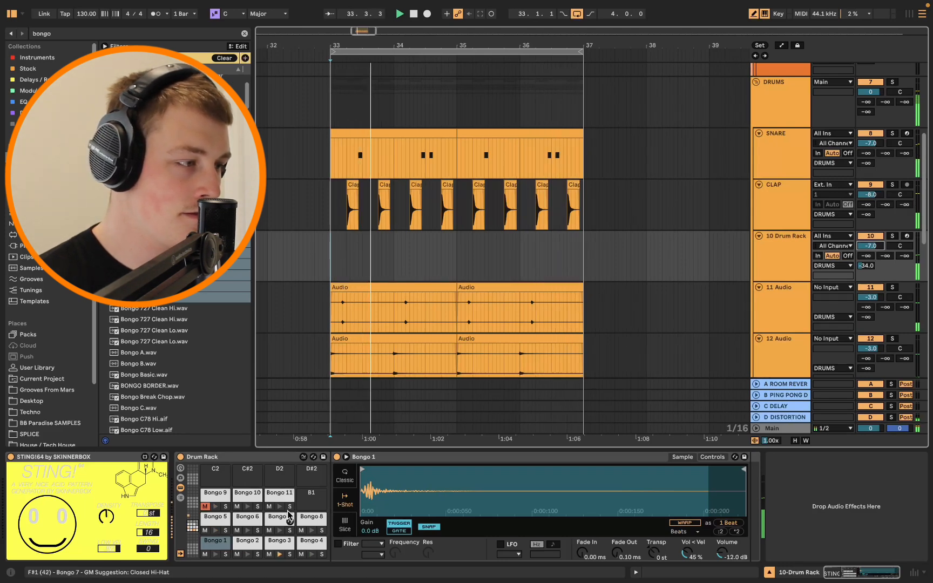
Step: Try the bongo loop with the Bongo 4 pad muted
{"action": "left_click", "coordinate": [302, 555]}
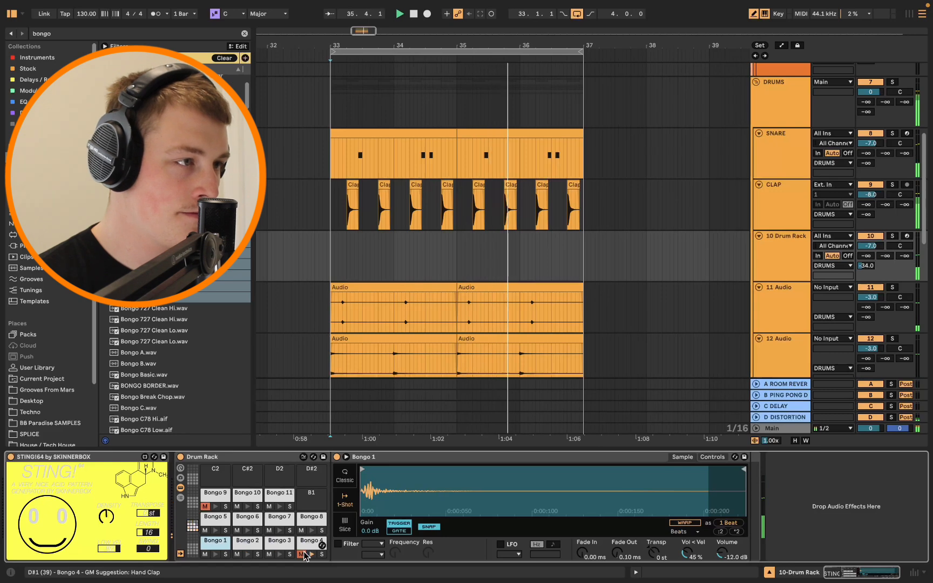
{"action": "left_click", "coordinate": [304, 555]}
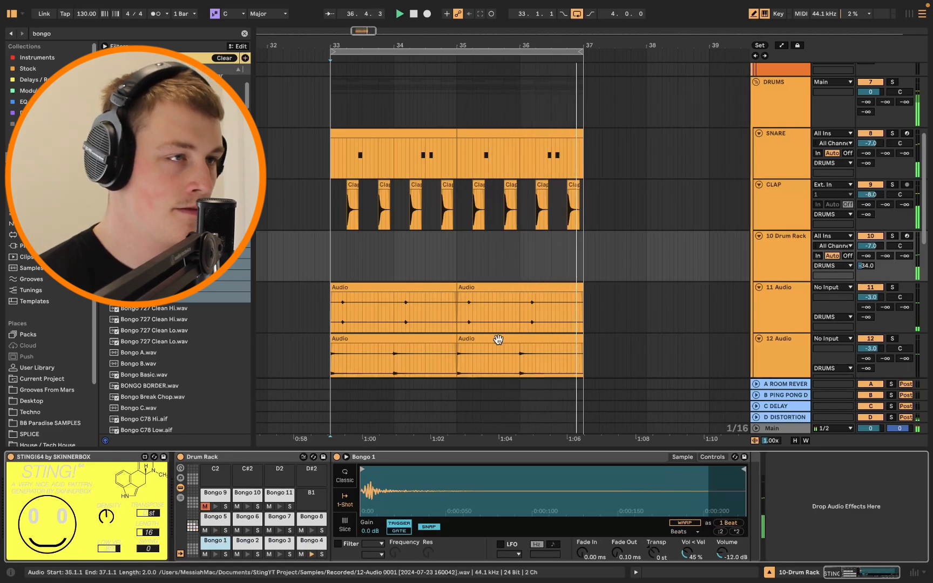
{"action": "scroll", "coordinate": [496, 340], "scroll_direction": "up", "scroll_amount": 3}
{"action": "scroll", "coordinate": [439, 257], "scroll_direction": "down", "scroll_amount": 2}
{"action": "scroll", "coordinate": [441, 256], "scroll_direction": "up", "scroll_amount": 2}
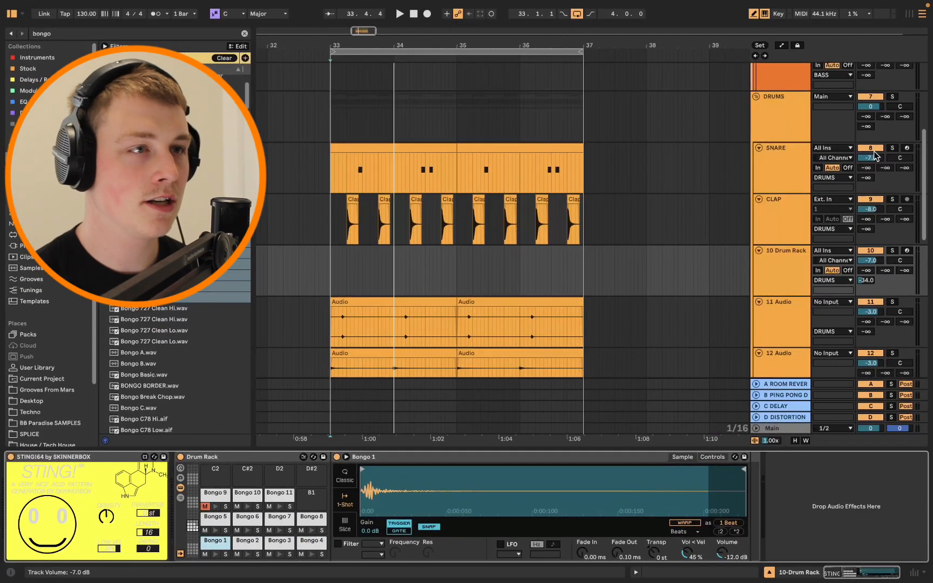
Step: Arm the BASS track holding the VEC1 Bass Long 01 A sample for live playing, and clear the browser search
{"action": "scroll", "coordinate": [673, 229], "scroll_direction": "up", "scroll_amount": 3}
{"action": "left_click", "coordinate": [778, 171]}
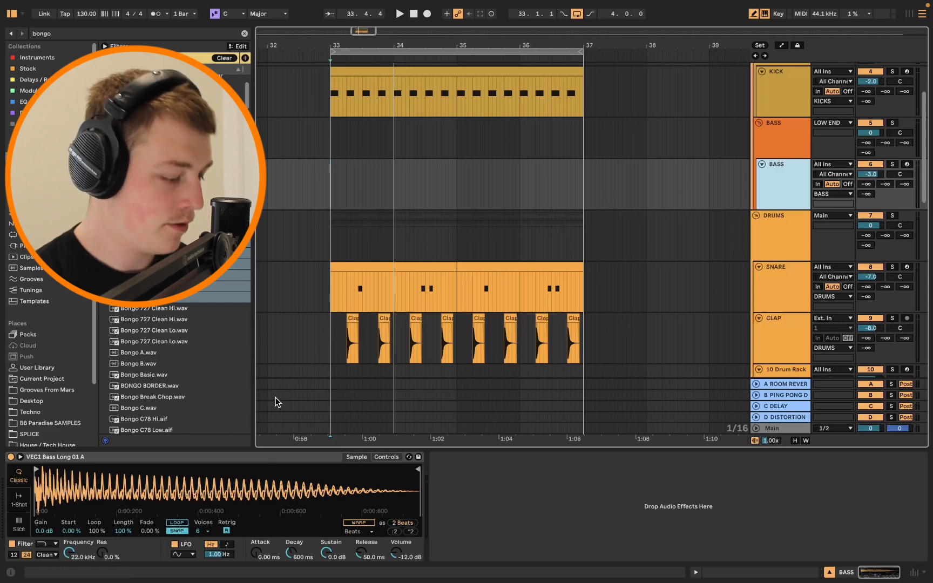
{"action": "left_click", "coordinate": [907, 164]}
{"action": "left_click", "coordinate": [732, 238]}
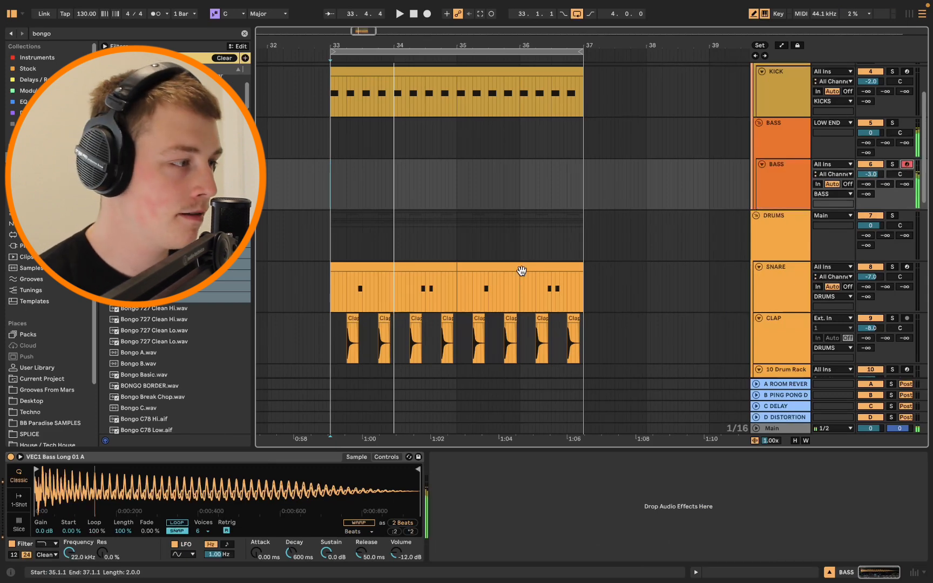
{"action": "left_click", "coordinate": [245, 33]}
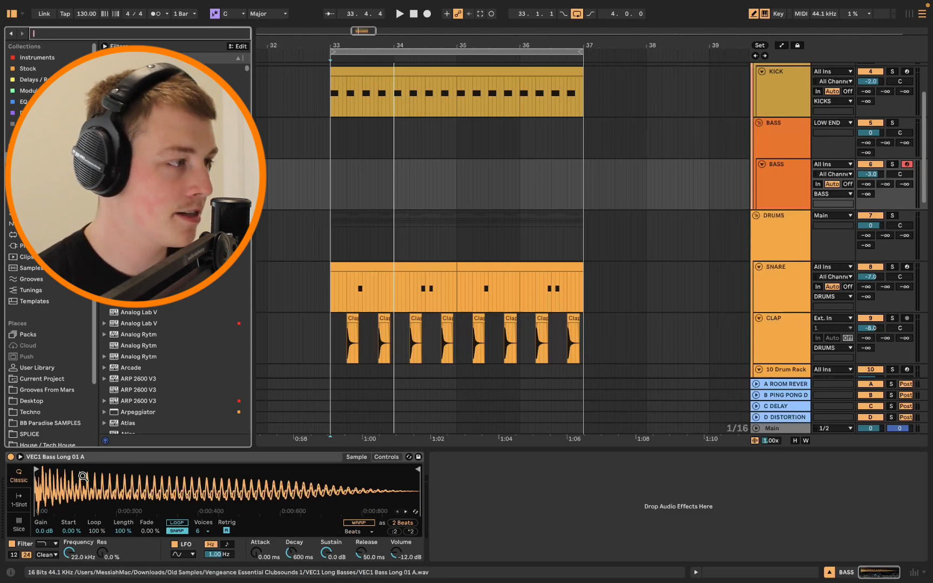
{"action": "left_click", "coordinate": [502, 506]}
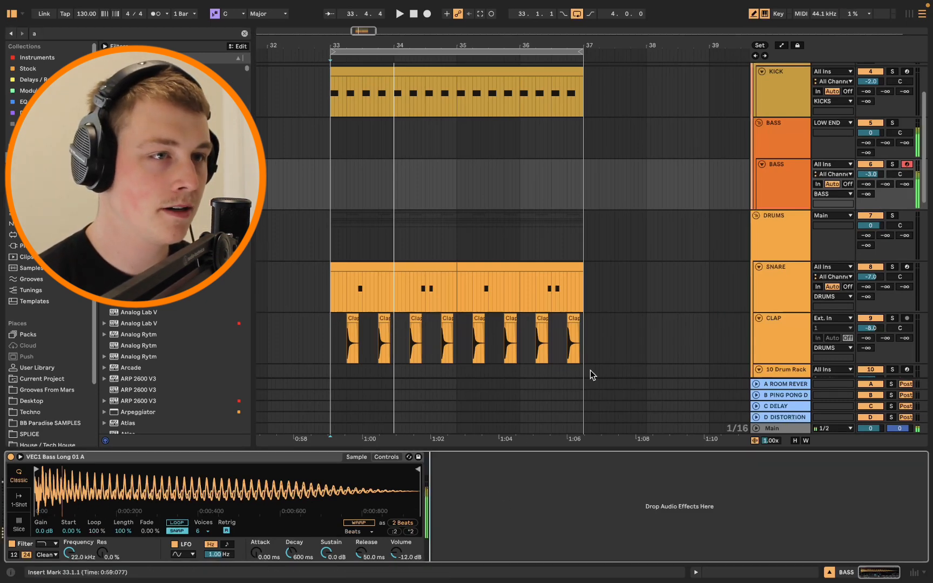
{"action": "left_click", "coordinate": [245, 33]}
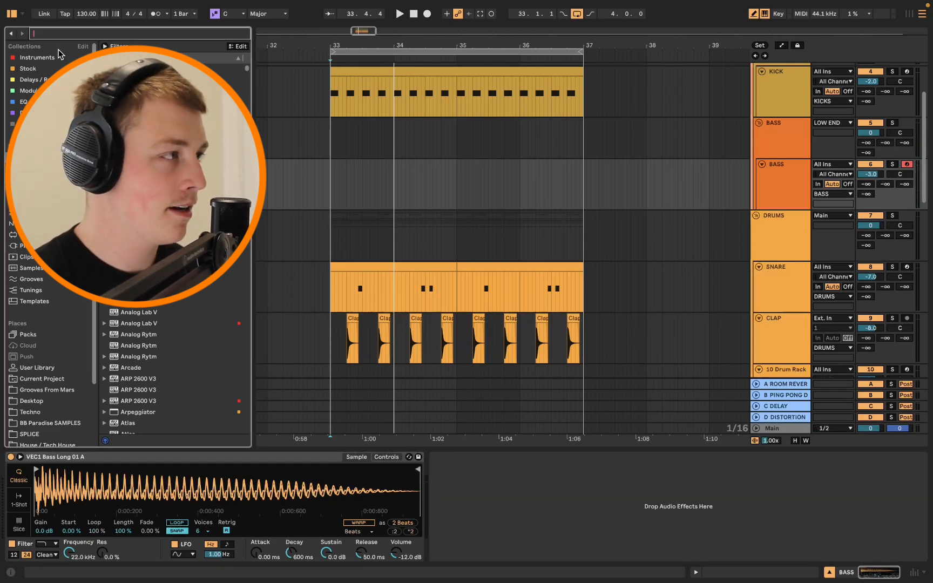
Step: Add the Sting In Key preset rack in front of the VEC1 bass sampler to view its devices, and delete the rack
{"action": "left_click", "coordinate": [37, 57]}
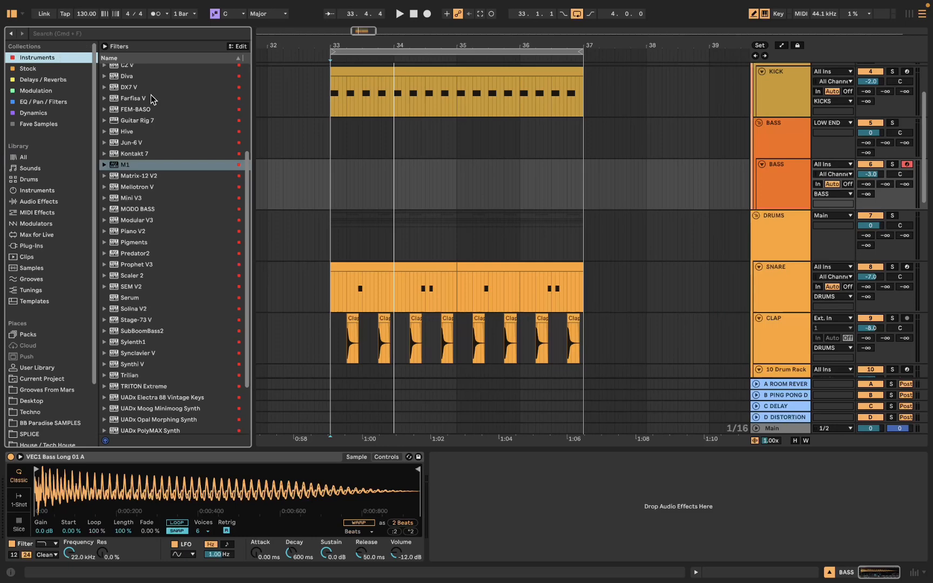
{"action": "left_click", "coordinate": [38, 90]}
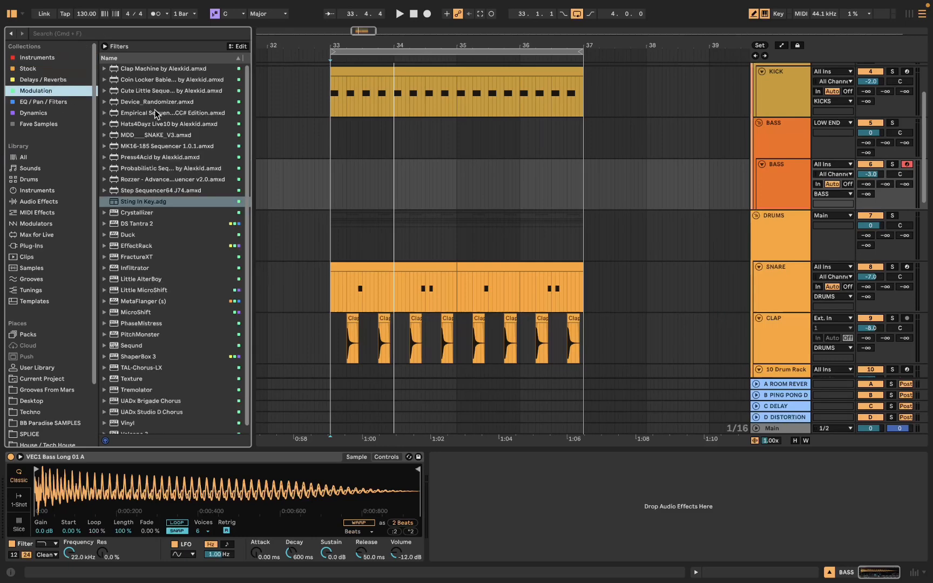
{"action": "double_click", "coordinate": [150, 198]}
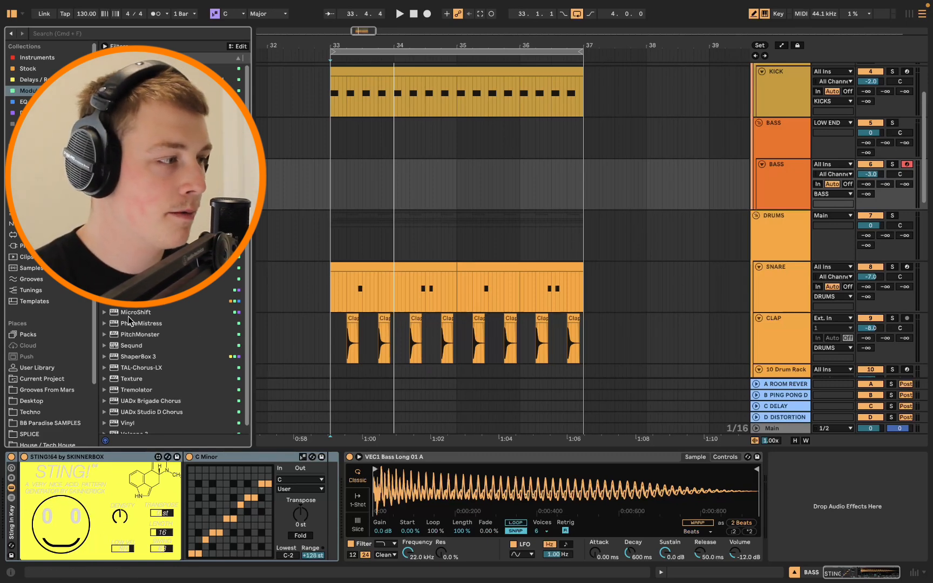
{"action": "left_click", "coordinate": [80, 455]}
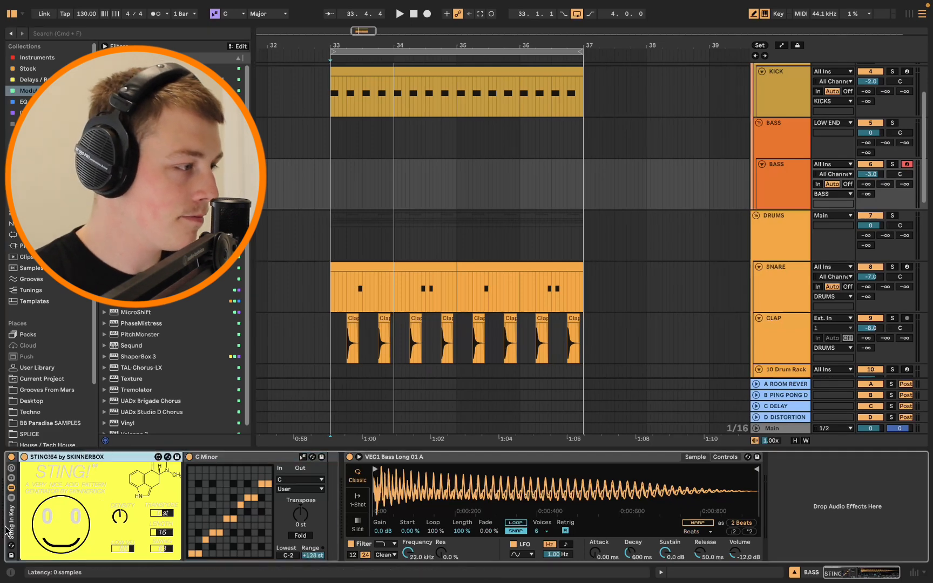
{"action": "left_click", "coordinate": [14, 504]}
{"action": "key", "text": "Delete"}
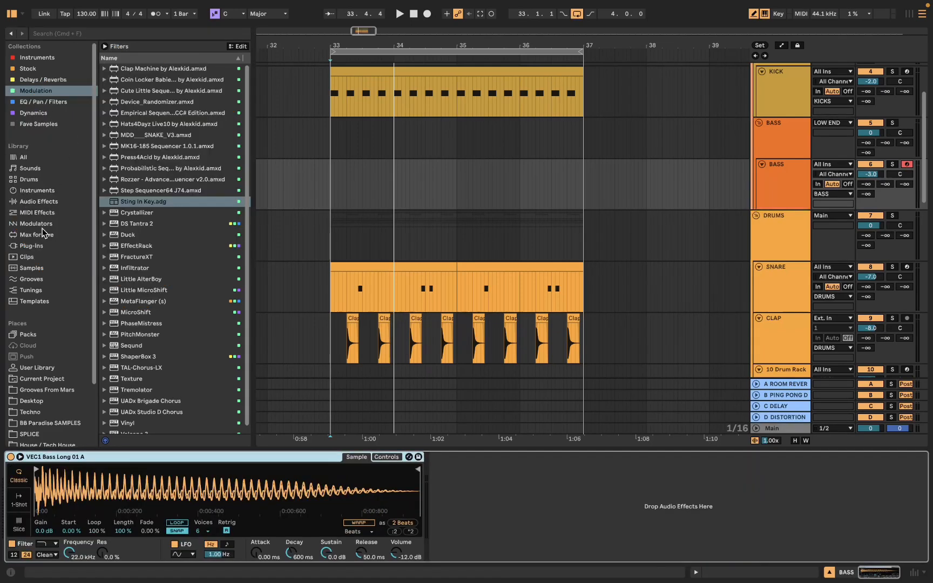
Step: Find STING!64 among the Max for Live devices and load it before the bass sampler on the BASS track
{"action": "left_click", "coordinate": [42, 234]}
{"action": "left_click", "coordinate": [144, 34]}
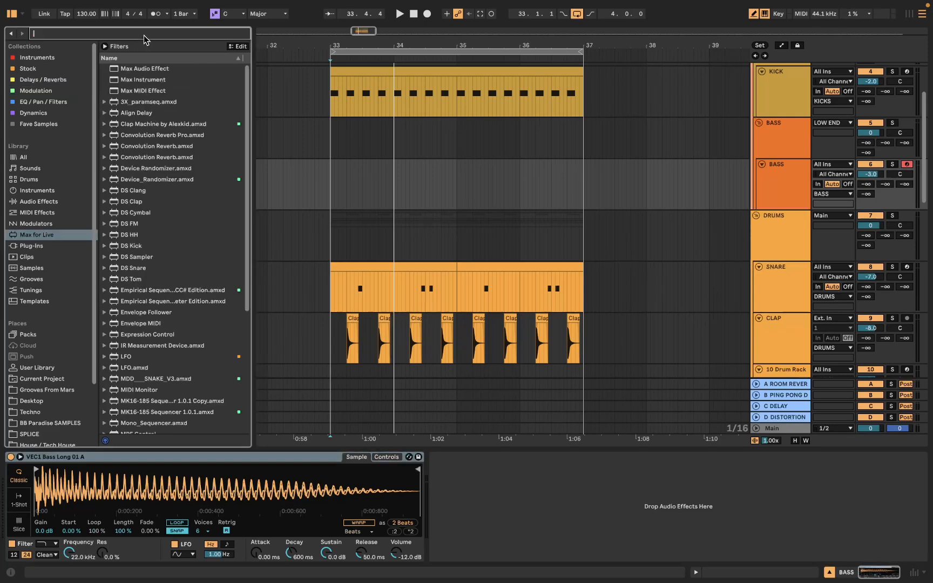
{"action": "type", "text": "stin"}
{"action": "double_click", "coordinate": [137, 80]}
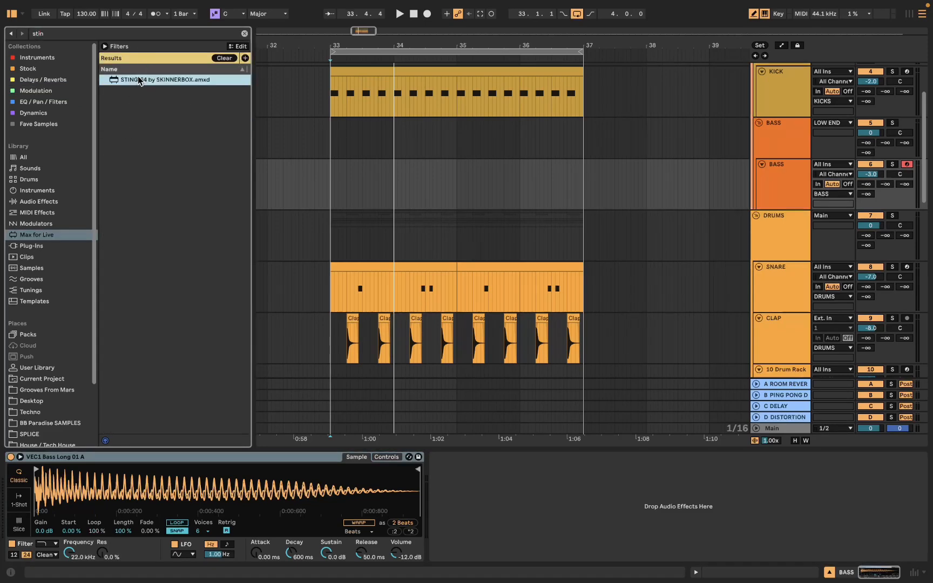
Step: Load the Minor preset of the Scale MIDI effect between STING!64 and the VEC1 bass sampler
{"action": "left_click", "coordinate": [49, 246]}
{"action": "scroll", "coordinate": [134, 236], "scroll_direction": "up", "scroll_amount": 5}
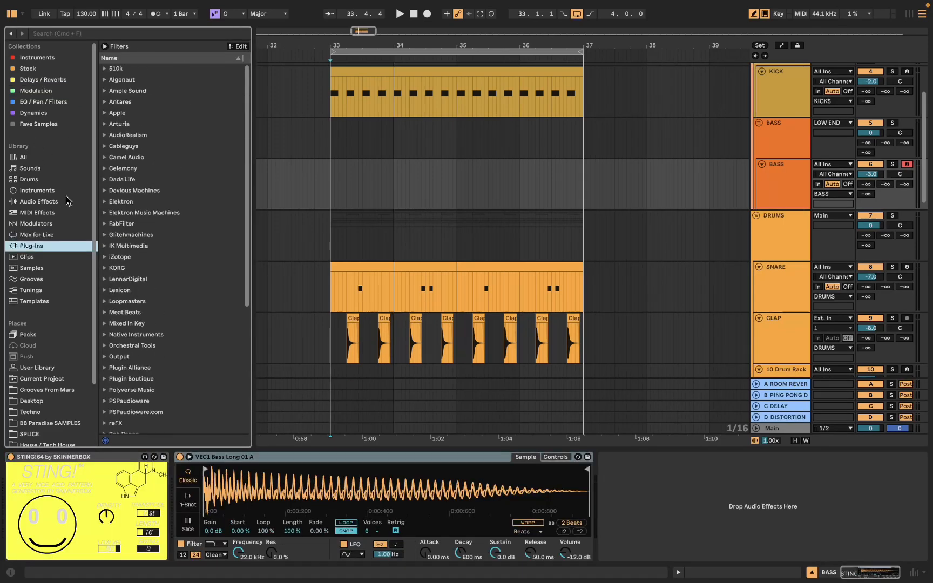
{"action": "left_click", "coordinate": [58, 214]}
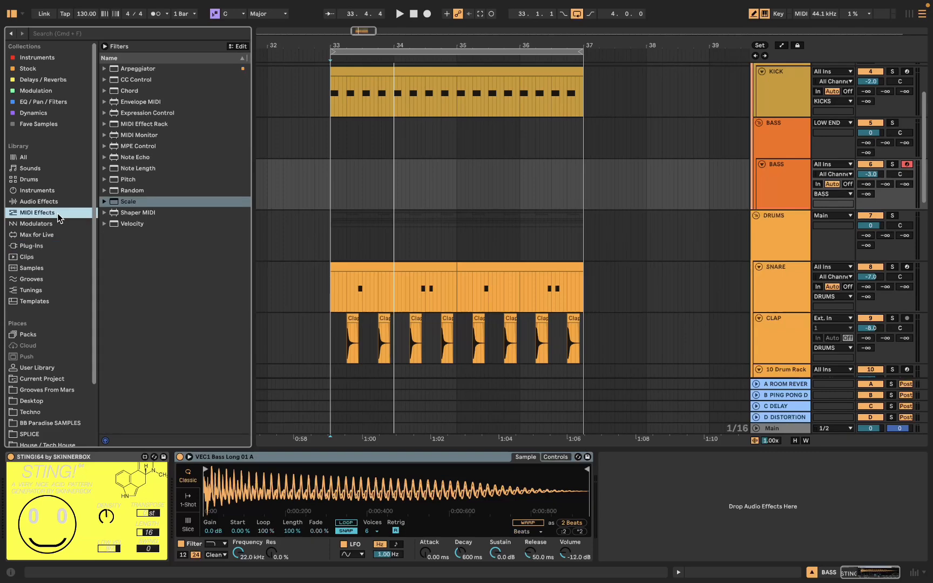
{"action": "left_click", "coordinate": [128, 202]}
{"action": "left_click", "coordinate": [109, 202]}
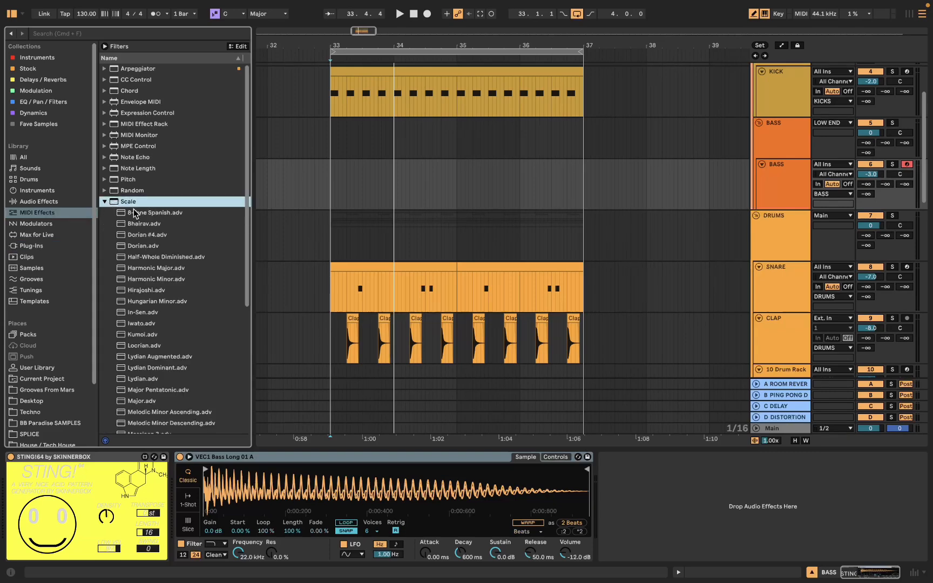
{"action": "scroll", "coordinate": [168, 224], "scroll_direction": "down", "scroll_amount": 5}
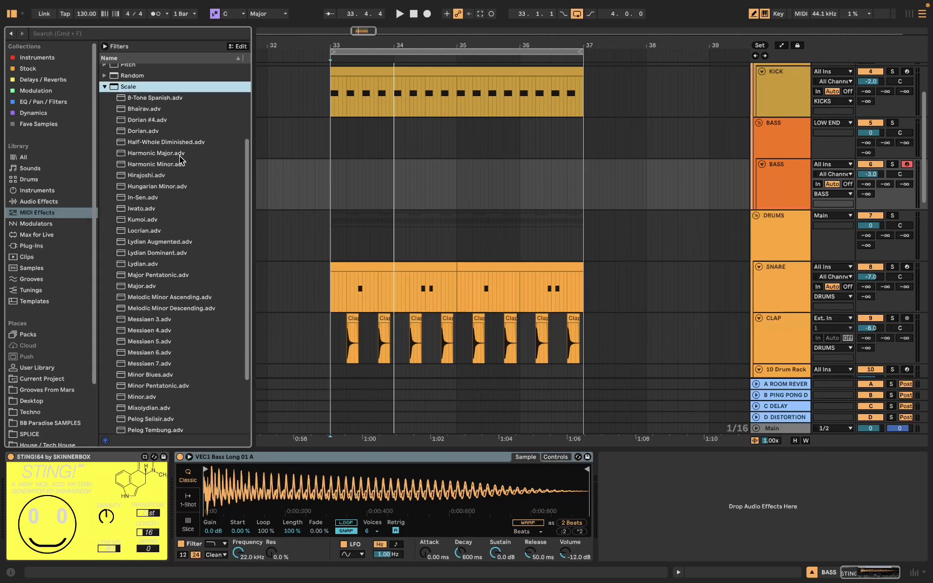
{"action": "scroll", "coordinate": [172, 254], "scroll_direction": "down", "scroll_amount": 3}
{"action": "left_click_drag", "start_coordinate": [144, 318], "coordinate": [185, 469]}
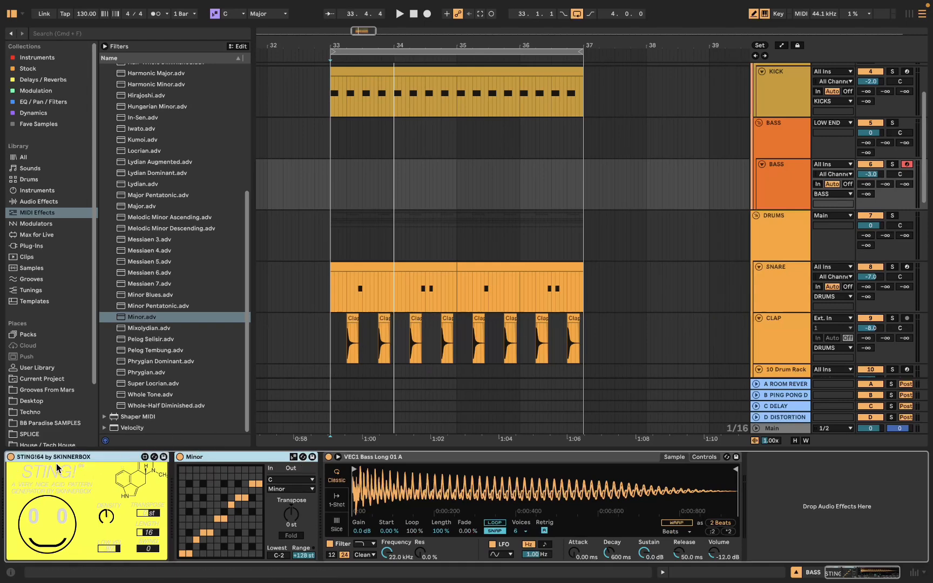
Step: Group STING!64 and the Minor scale device into a MIDI Effect Rack and save the rack to the User Library
{"action": "key", "text": "super+g"}
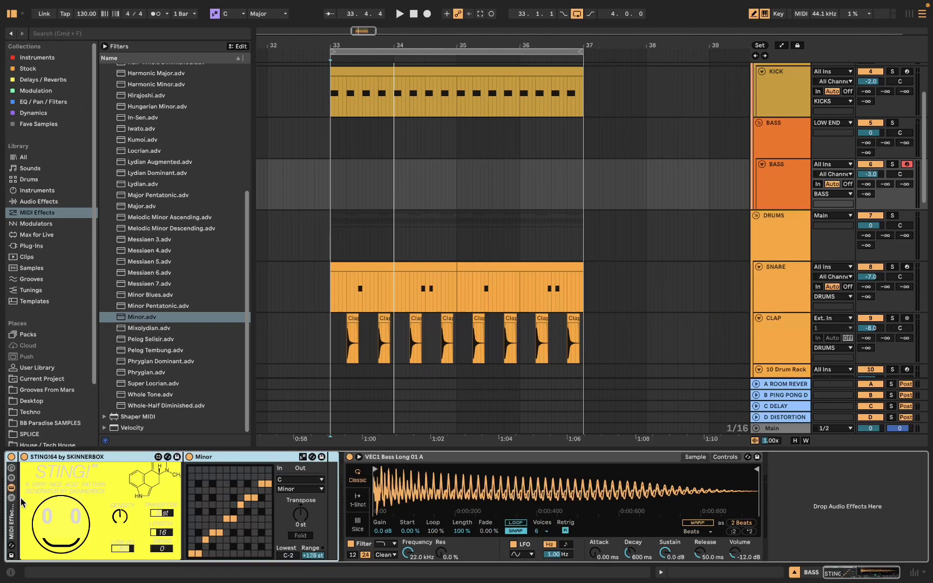
{"action": "left_click", "coordinate": [12, 556]}
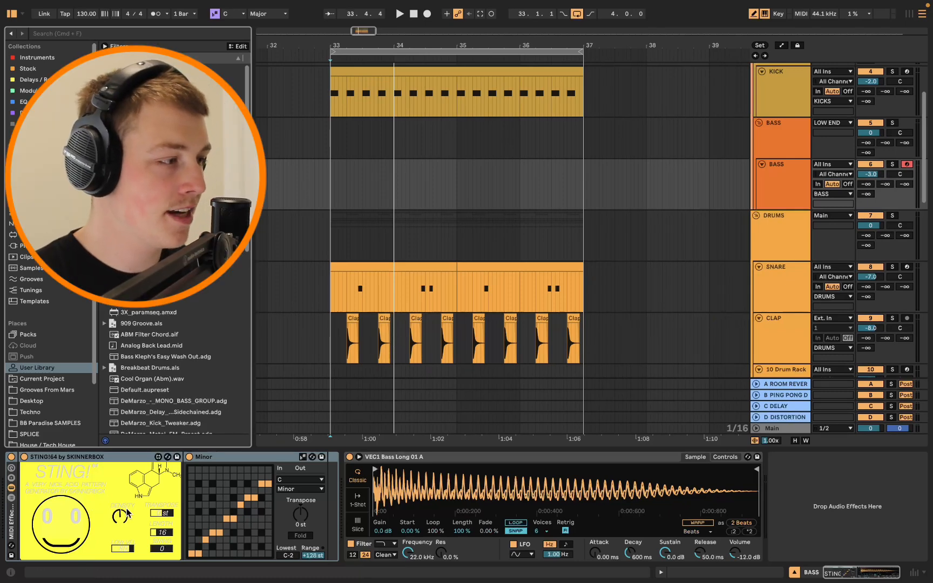
{"action": "left_click", "coordinate": [679, 208]}
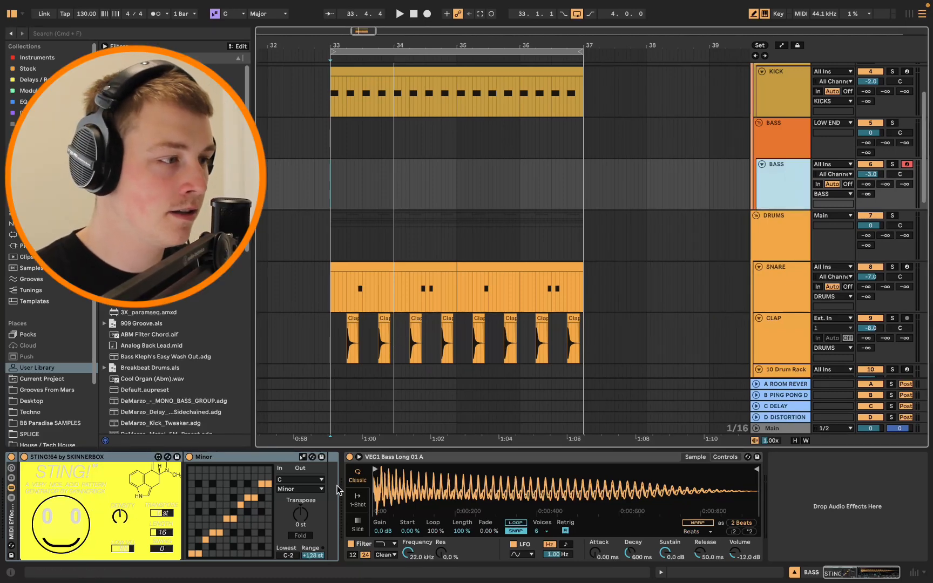
Step: Try F as the base note of the Minor scale device, and set it back to C
{"action": "left_click", "coordinate": [300, 479]}
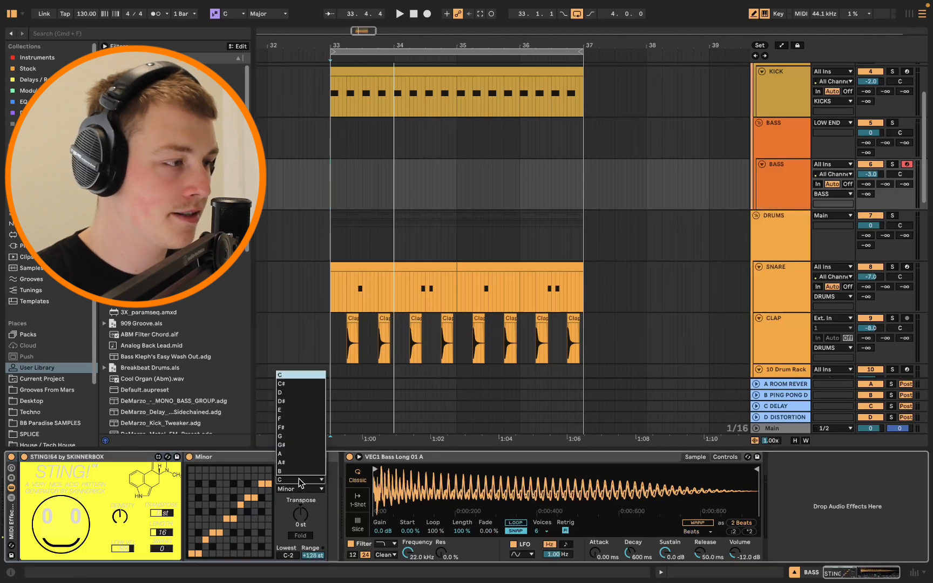
{"action": "left_click", "coordinate": [291, 418]}
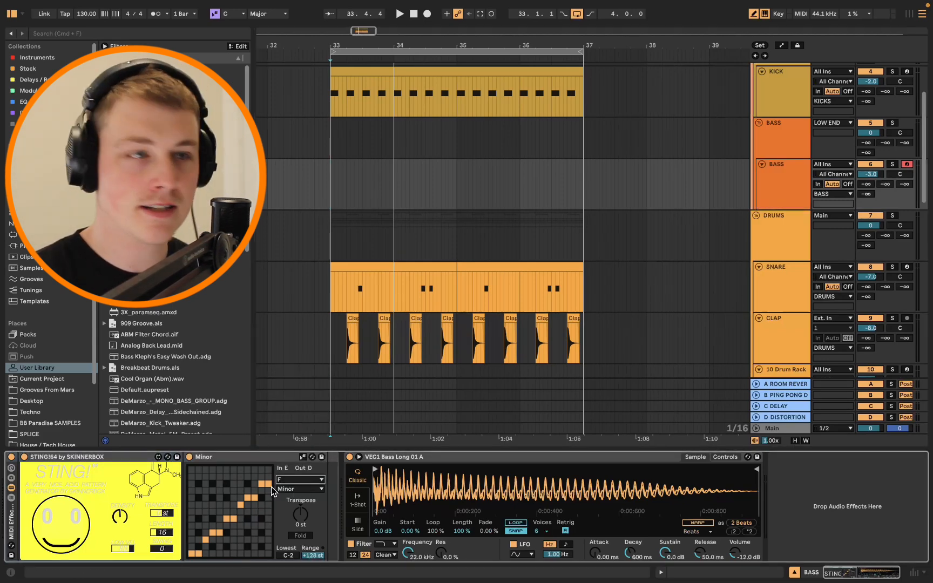
{"action": "left_click", "coordinate": [308, 480]}
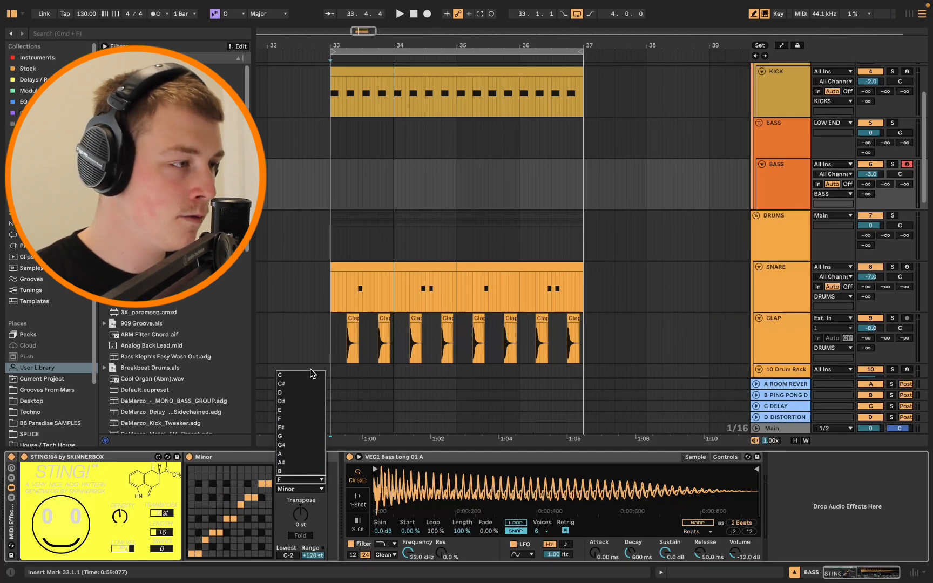
{"action": "left_click", "coordinate": [310, 369]}
{"action": "left_click", "coordinate": [297, 479]}
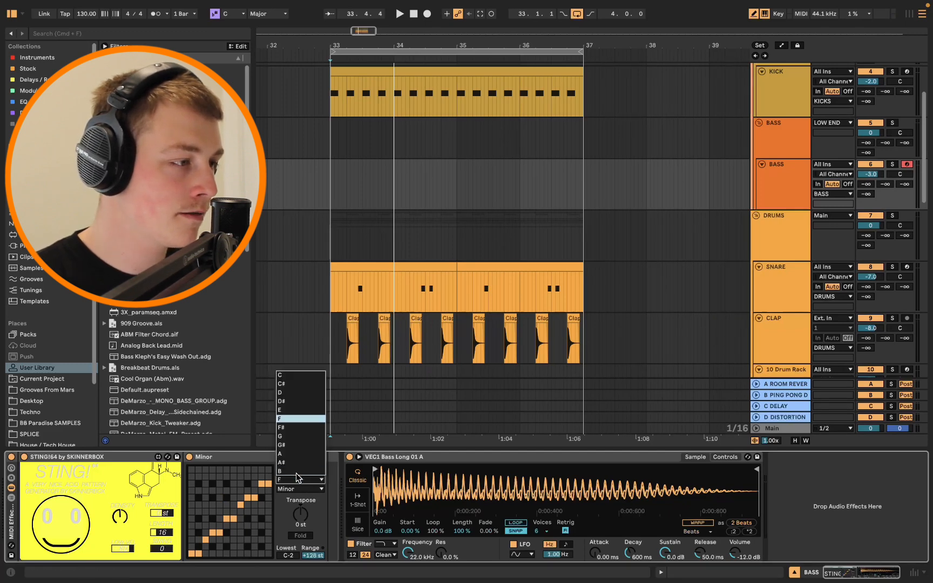
{"action": "left_click", "coordinate": [294, 375]}
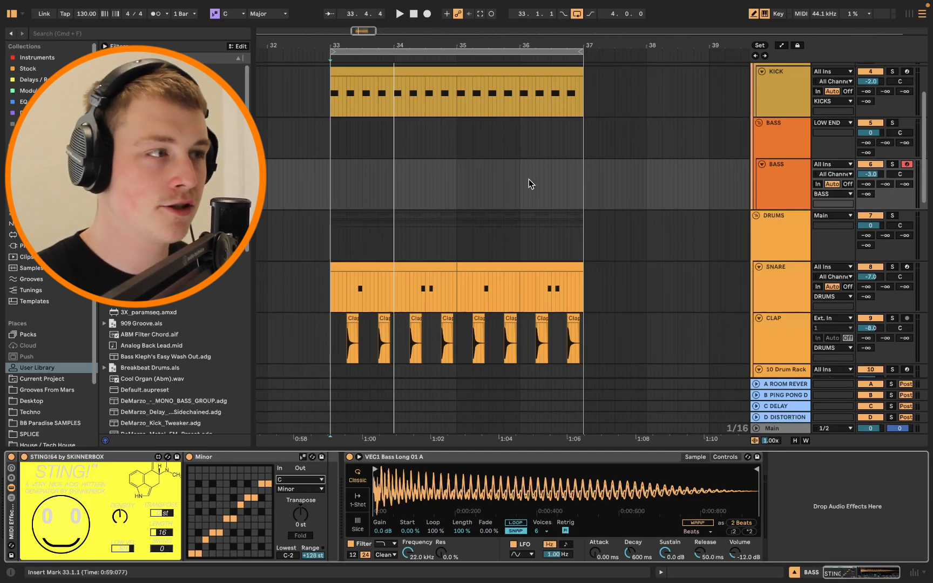
Step: Play the loop from 33.1.1 to hear the generated bass line with the drums
{"action": "left_click_drag", "start_coordinate": [331, 189], "coordinate": [328, 190]}
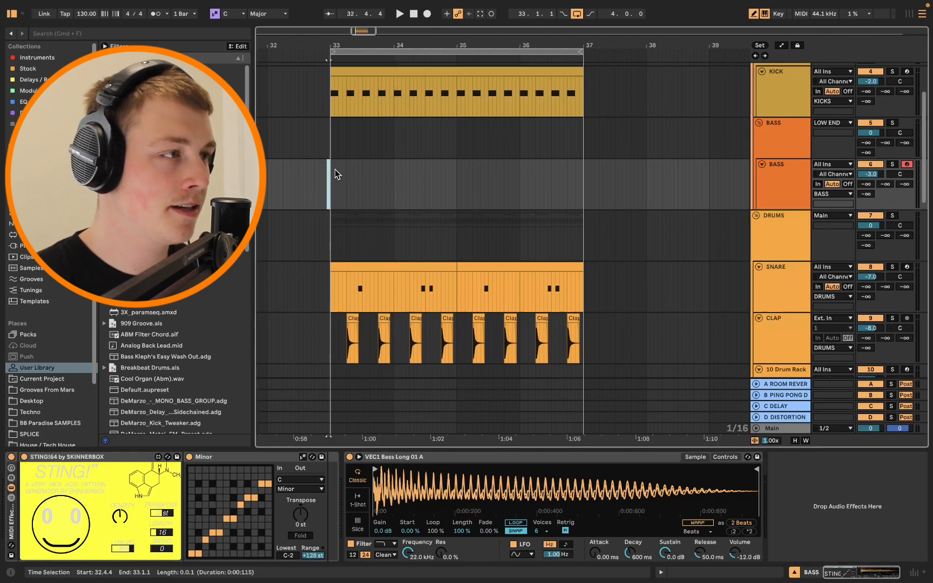
{"action": "left_click", "coordinate": [331, 168]}
{"action": "key", "text": "space"}
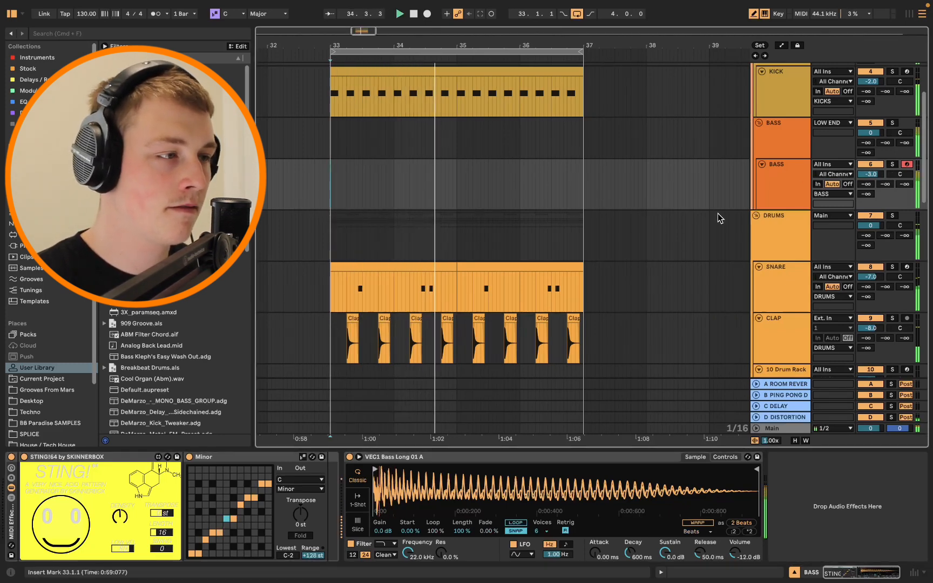
Step: Set the 10 Drum Rack track's volume to -10 dB and stop playback
{"action": "scroll", "coordinate": [500, 295], "scroll_direction": "down", "scroll_amount": 8}
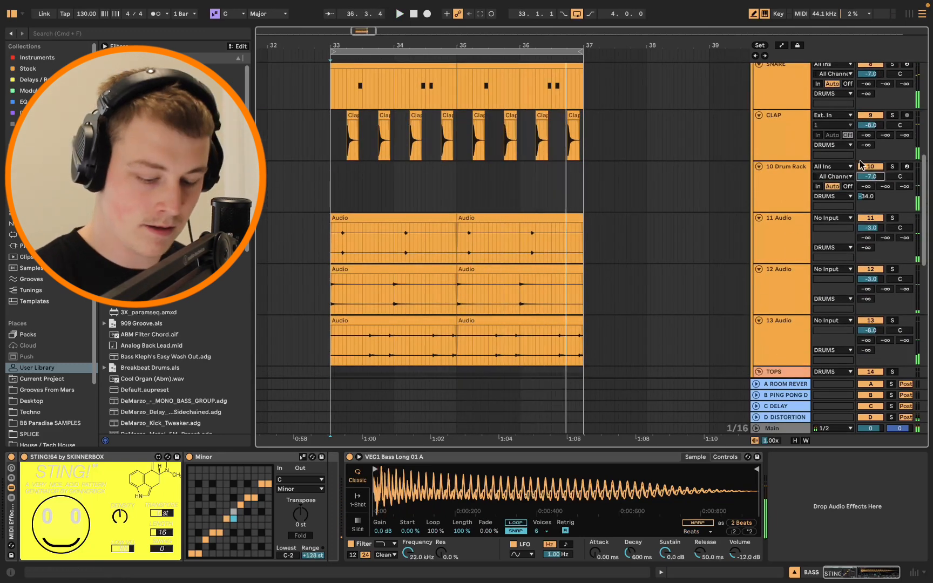
{"action": "type", "text": "-10"}
{"action": "key", "text": "Return"}
{"action": "scroll", "coordinate": [669, 173], "scroll_direction": "up", "scroll_amount": 5}
{"action": "key", "text": "space"}
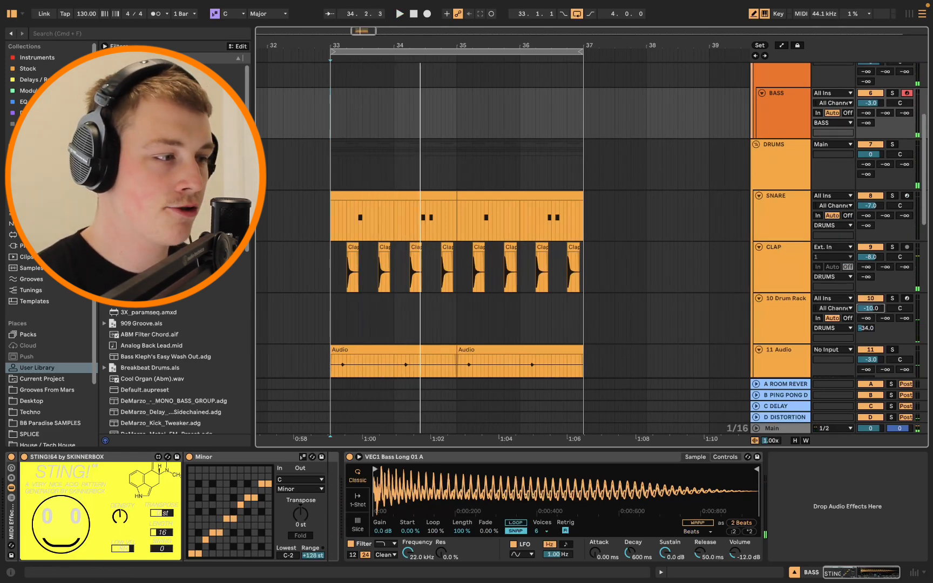
Step: Set the Minor scale device's transpose to +12 st
{"action": "left_click_drag", "start_coordinate": [300, 514], "coordinate": [301, 507]}
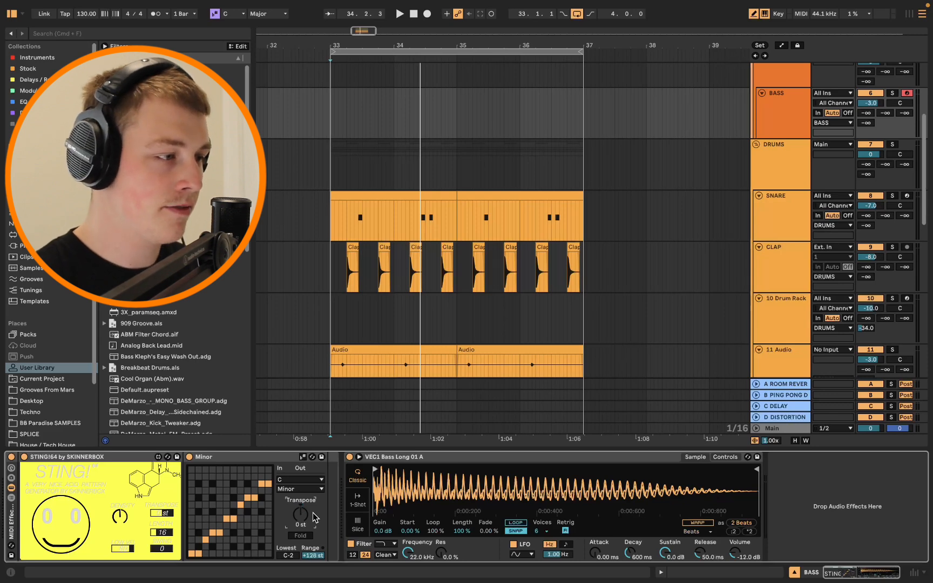
{"action": "type", "text": "12"}
{"action": "key", "text": "Return"}
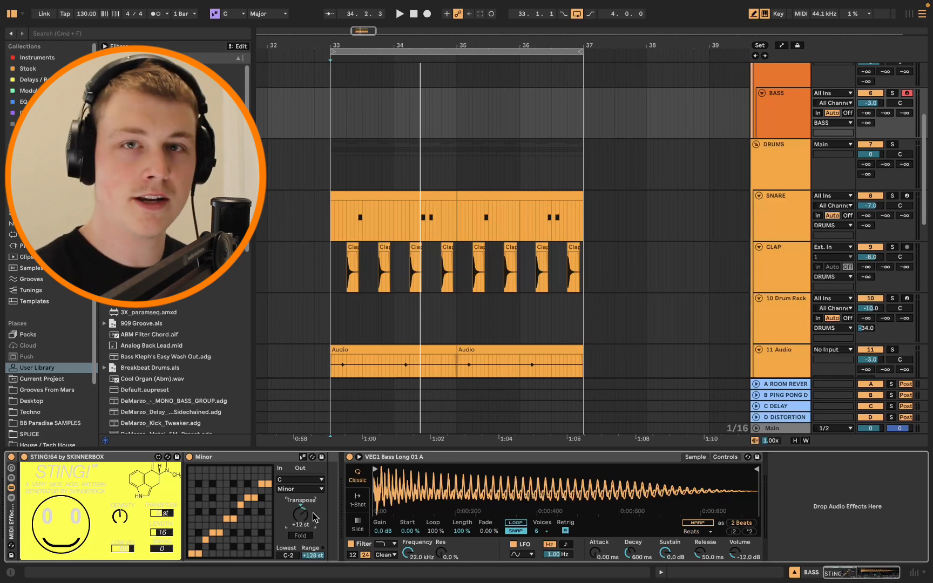
Step: Play the loop to audition the STING!64 bass line transposed up an octave
{"action": "key", "text": "space"}
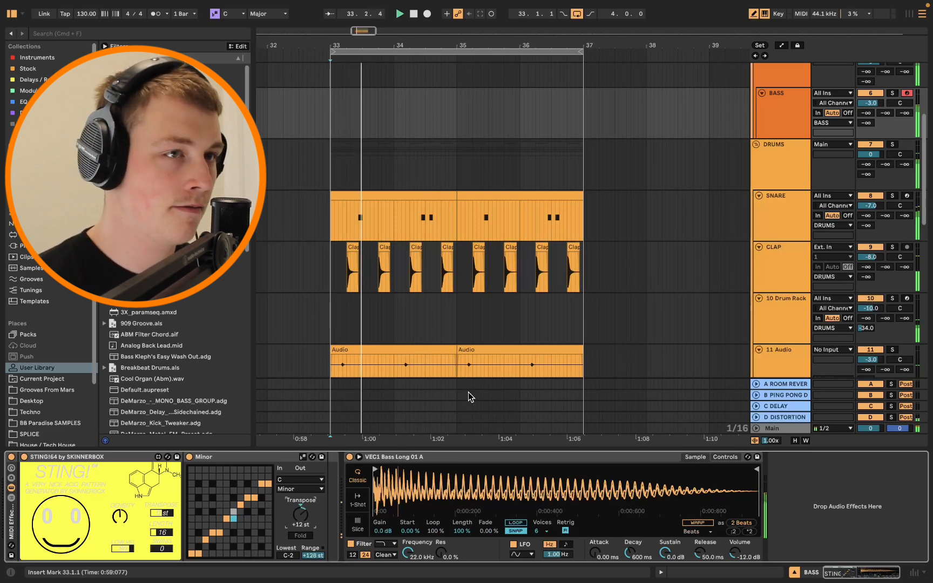
{"action": "scroll", "coordinate": [432, 405], "scroll_direction": "up", "scroll_amount": 1}
{"action": "scroll", "coordinate": [394, 406], "scroll_direction": "up", "scroll_amount": 3}
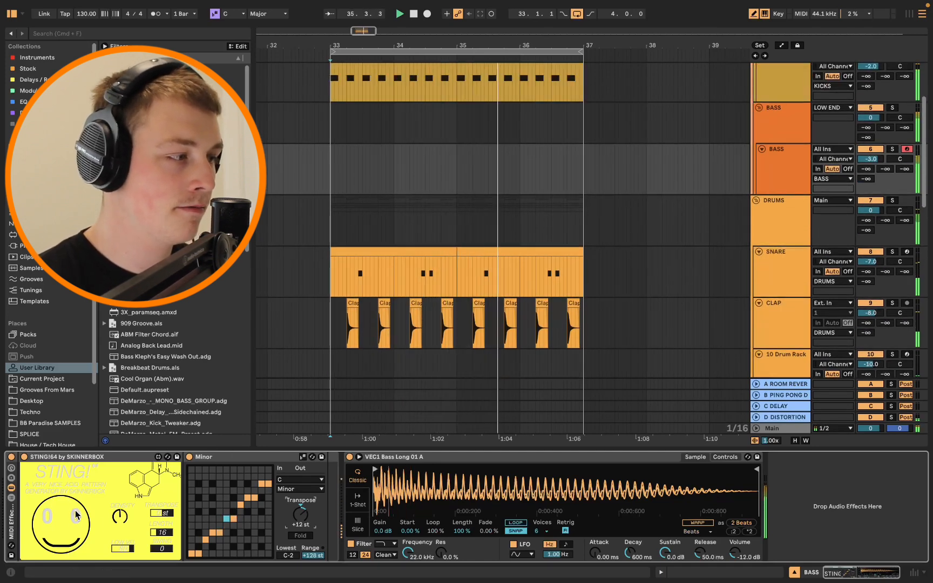
{"action": "key", "text": "space"}
{"action": "key", "text": "space"}
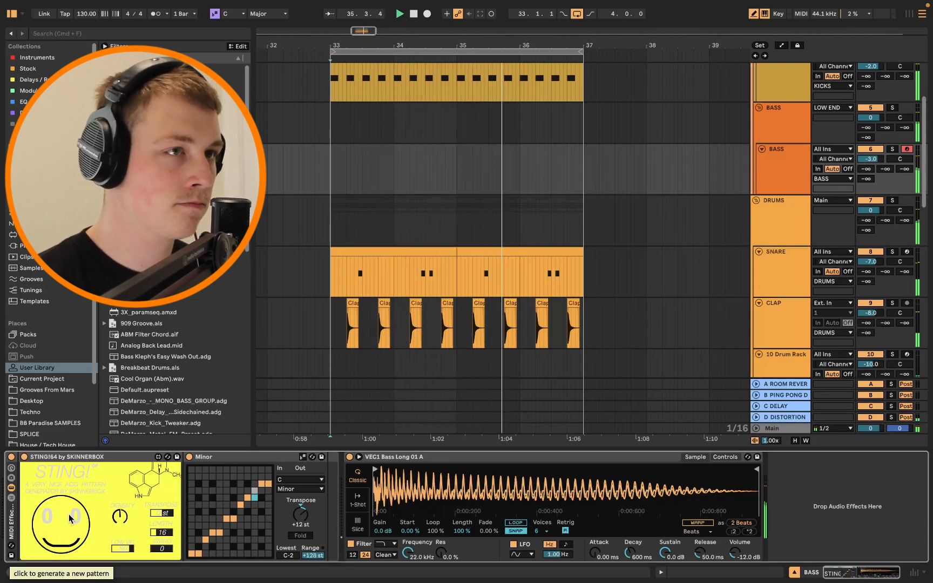
Step: Insert a new MIDI track directly below the BASS sampler track
{"action": "left_click", "coordinate": [793, 158]}
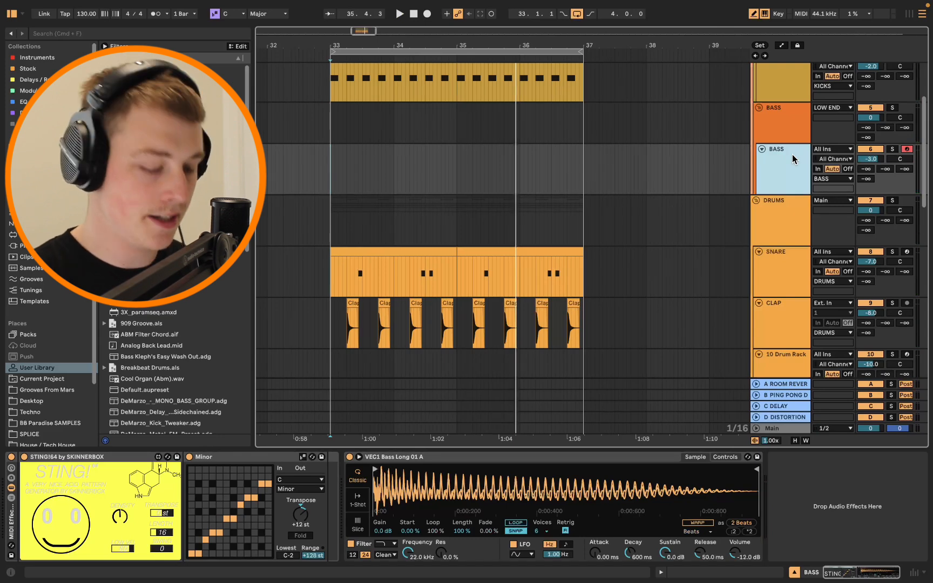
{"action": "key", "text": "super+shift+t"}
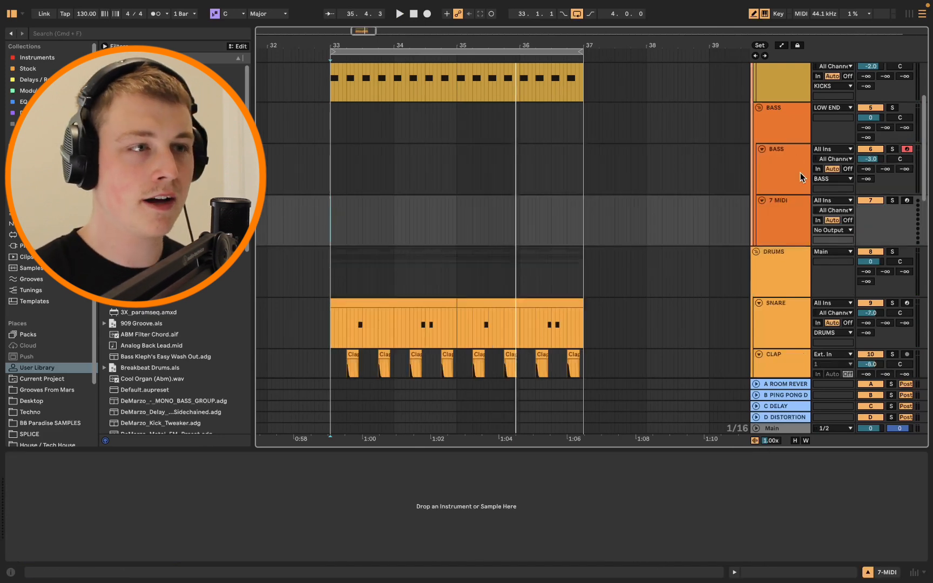
{"action": "left_click", "coordinate": [795, 162]}
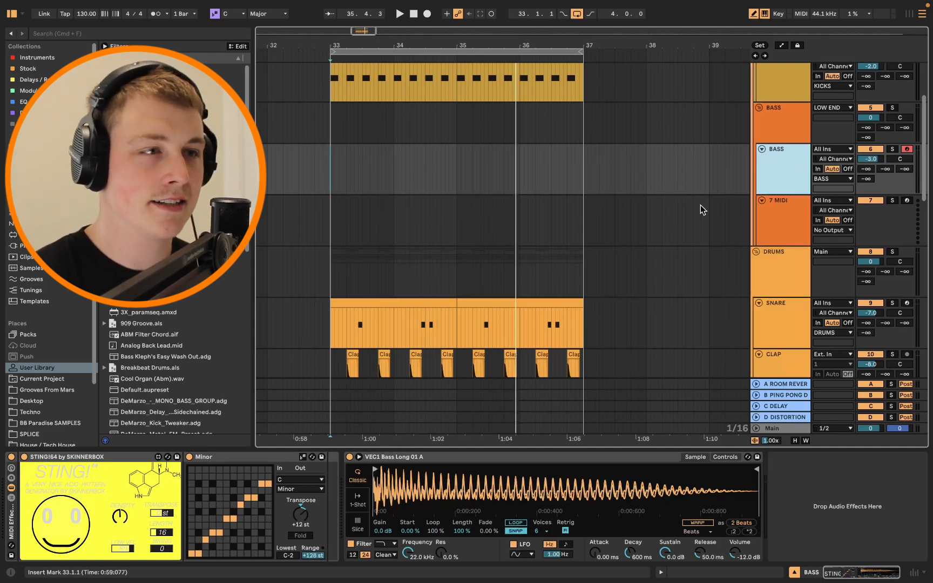
{"action": "left_click", "coordinate": [794, 209]}
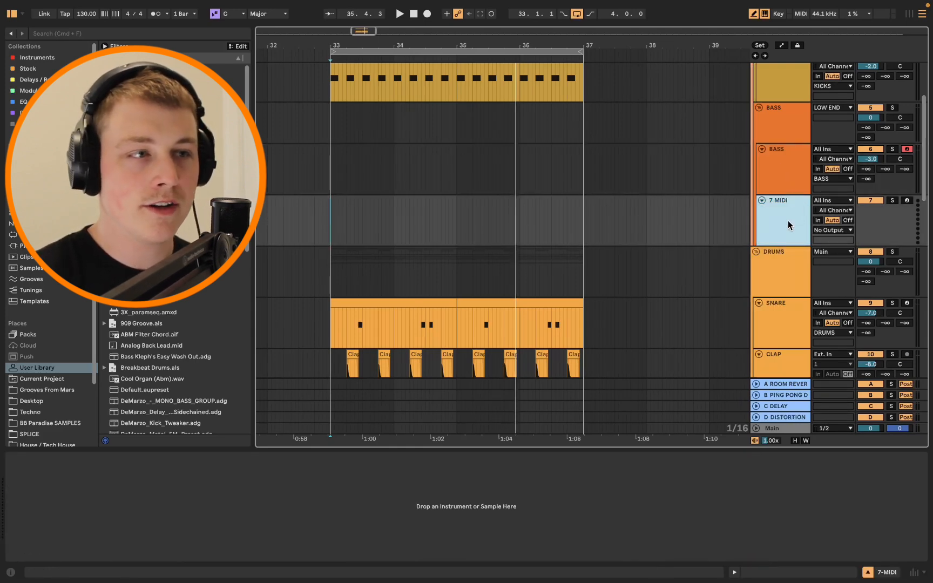
{"action": "left_click", "coordinate": [790, 181]}
{"action": "scroll", "coordinate": [605, 301], "scroll_direction": "down", "scroll_amount": 3}
{"action": "left_click", "coordinate": [606, 107]}
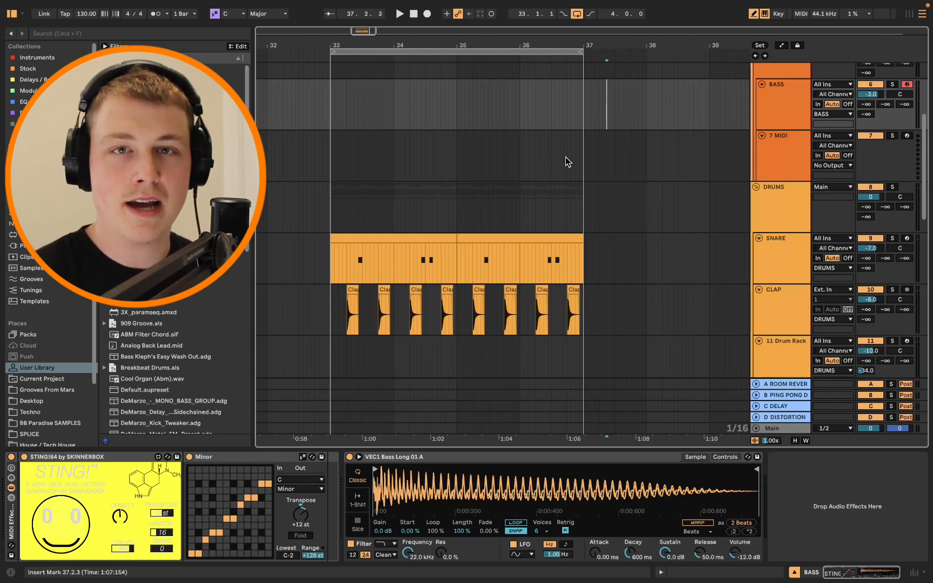
{"action": "left_click", "coordinate": [334, 103]}
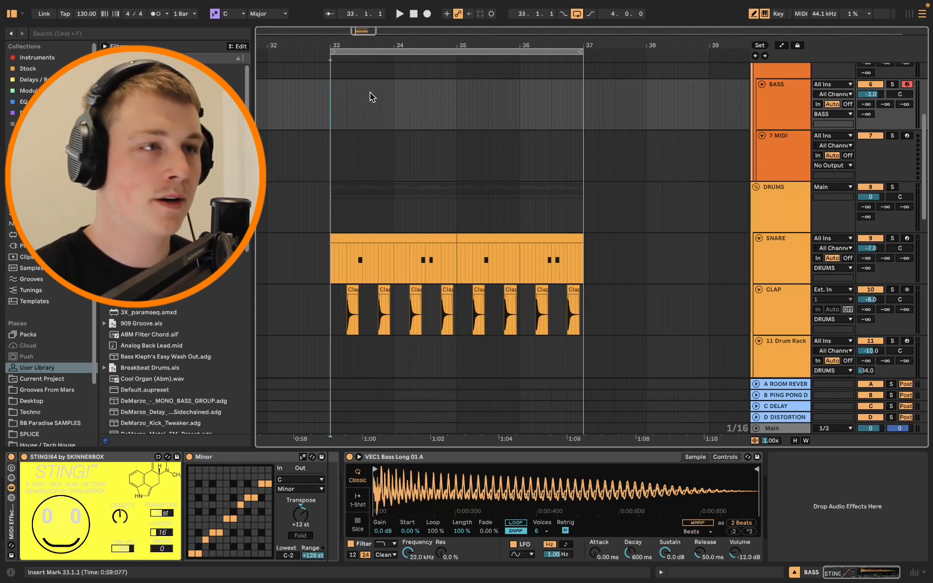
Step: Set the new 7 MIDI track to receive MIDI from the BASS track, and arm it for recording
{"action": "left_click", "coordinate": [806, 166]}
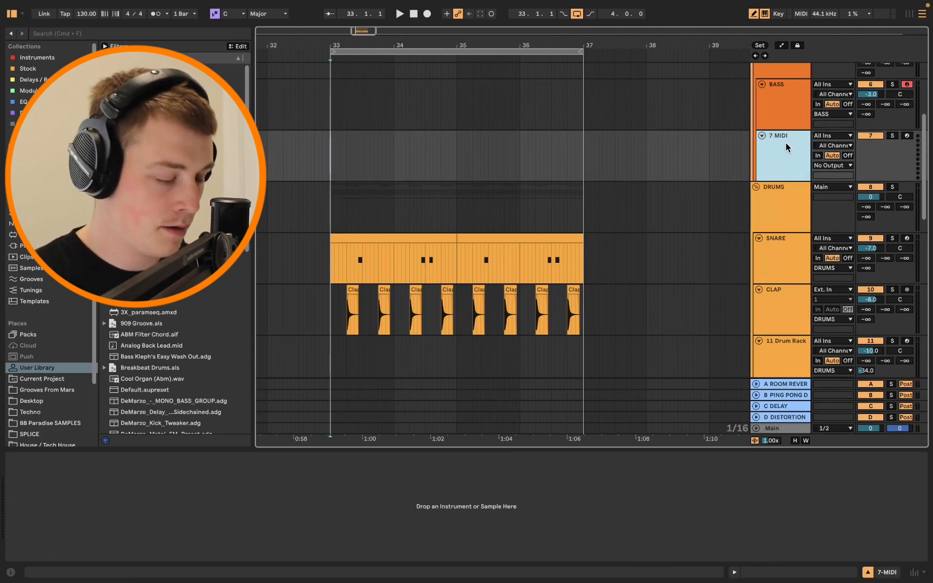
{"action": "left_click", "coordinate": [848, 136]}
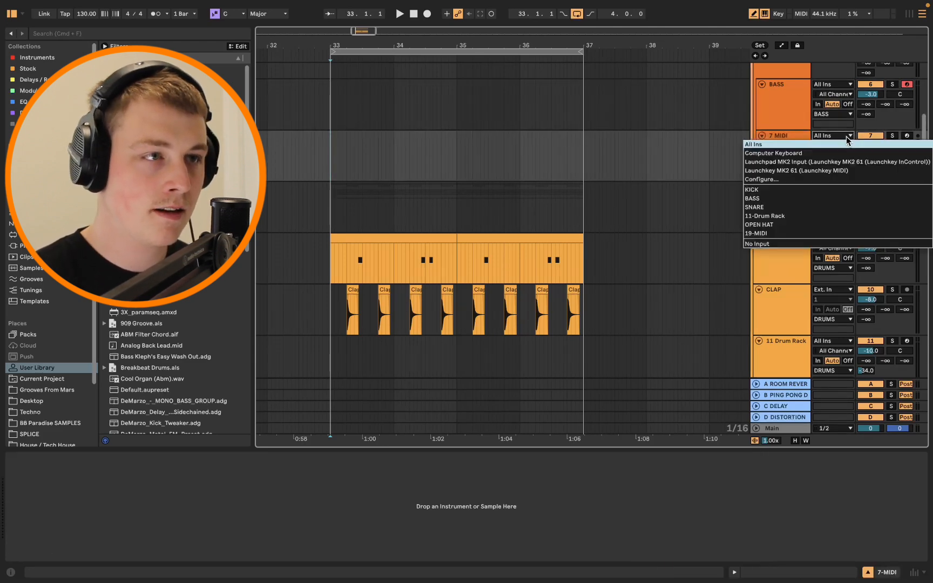
{"action": "left_click", "coordinate": [811, 198]}
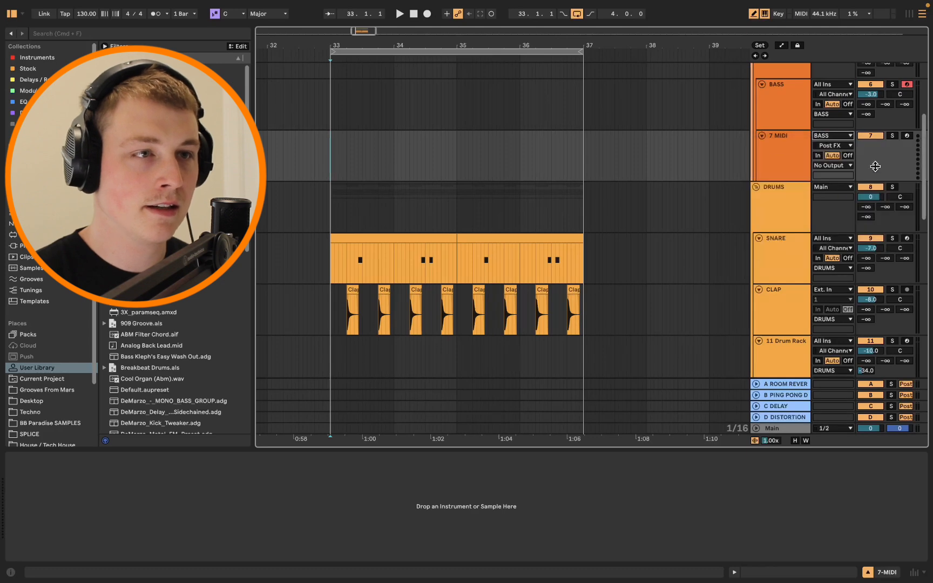
{"action": "left_click", "coordinate": [908, 136]}
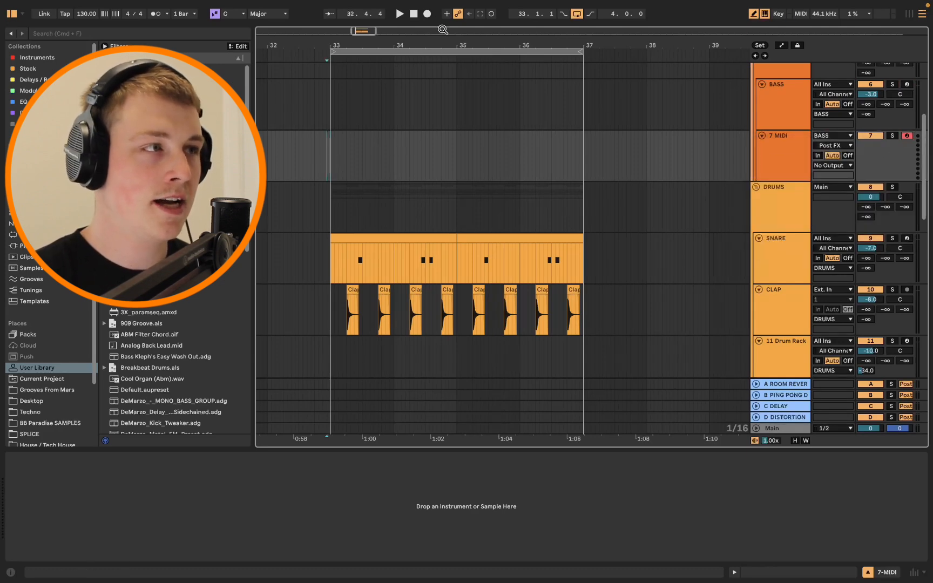
Step: Record the STING!64 bass MIDI onto the 7 MIDI track from 33.1.1, ending the clip at 35.1.1
{"action": "left_click", "coordinate": [326, 145]}
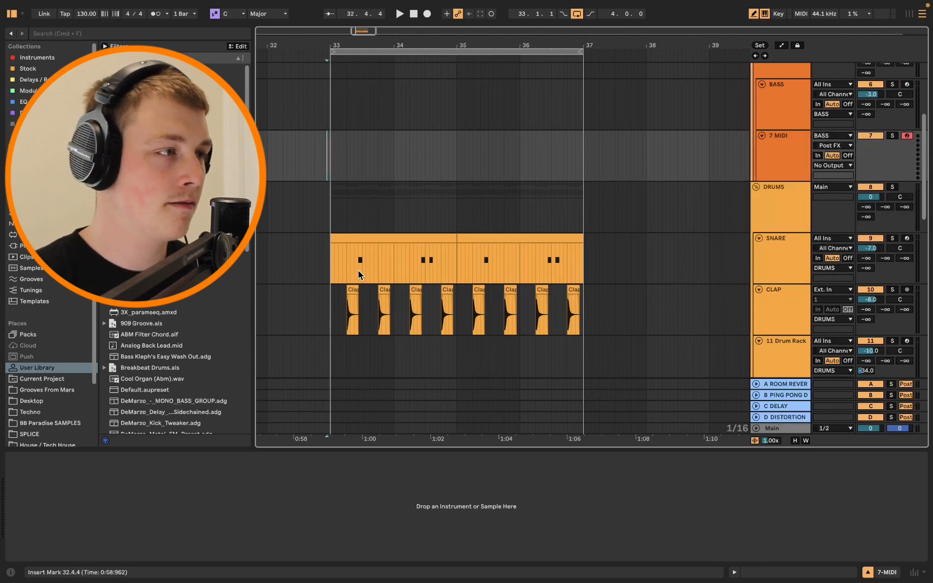
{"action": "left_click", "coordinate": [352, 238]}
{"action": "left_click", "coordinate": [328, 144]}
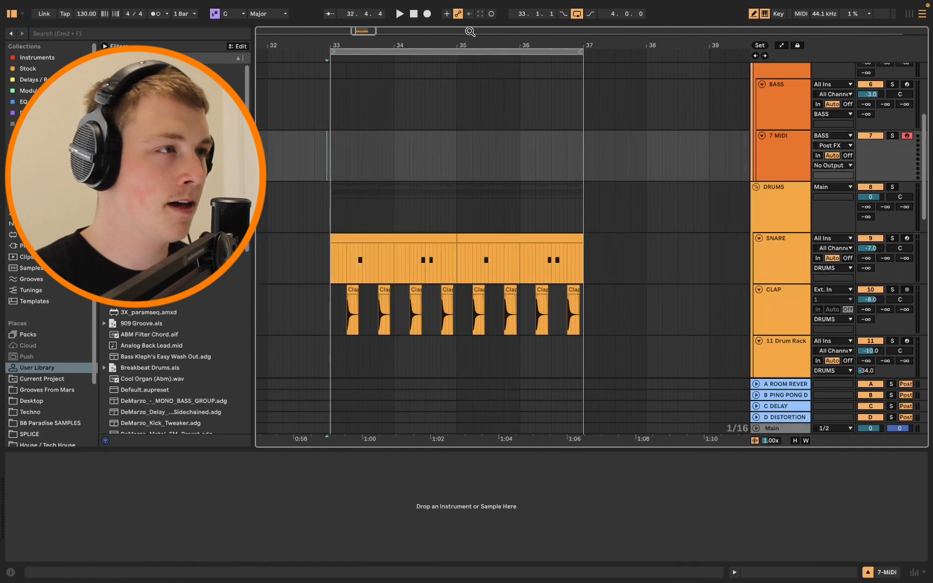
{"action": "left_click", "coordinate": [338, 165]}
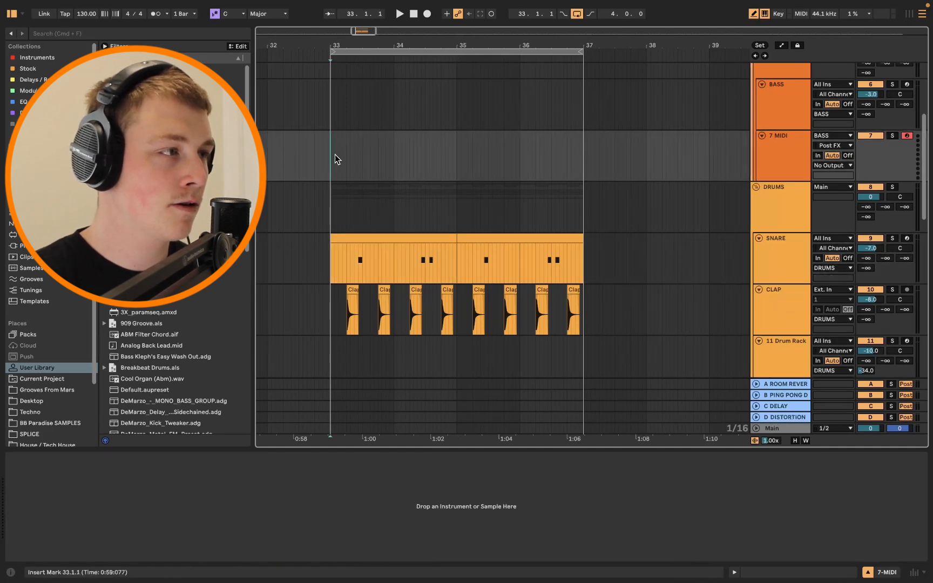
{"action": "left_click", "coordinate": [427, 14]}
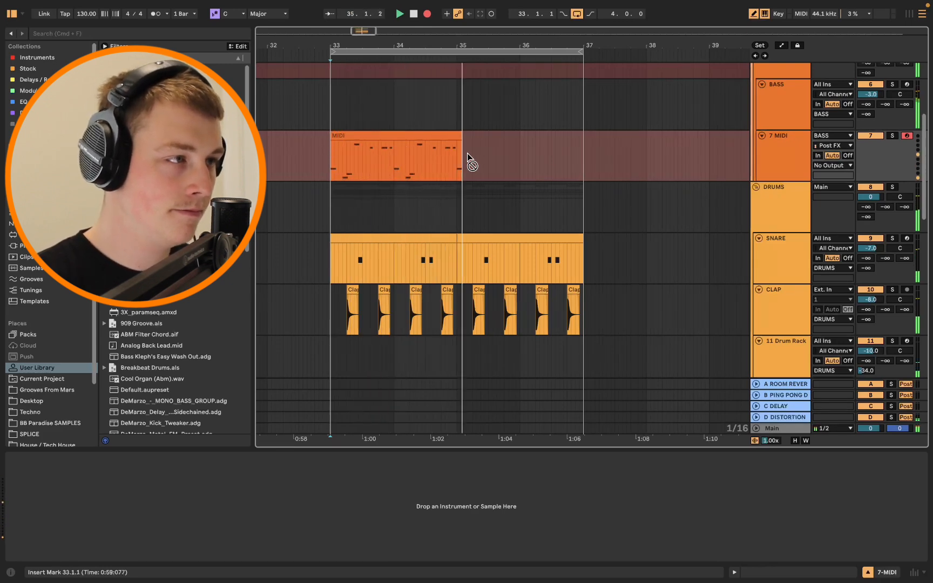
{"action": "key", "text": "space"}
{"action": "left_click", "coordinate": [452, 135]}
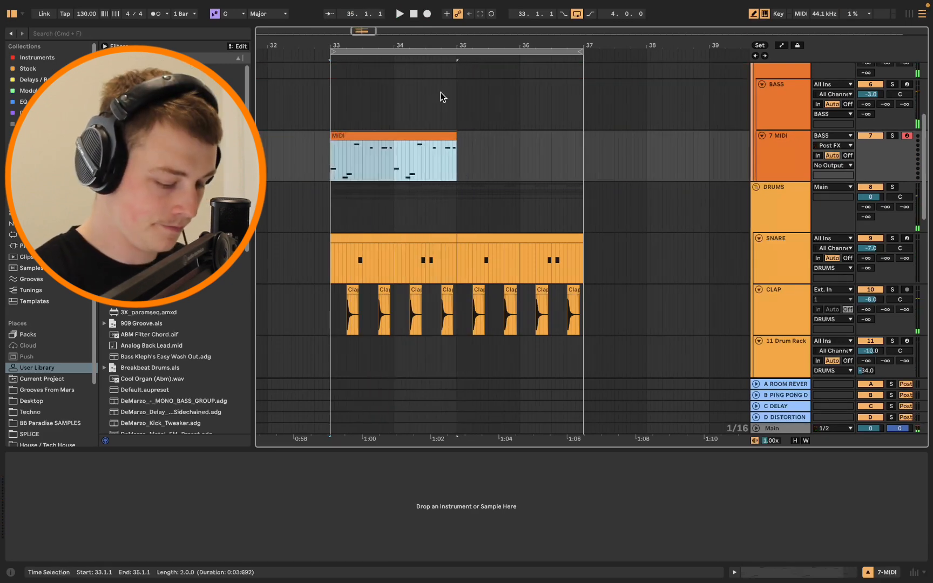
Step: Move the recorded two-bar clip up to the BASS track and turn off that track's MIDI Effect Rack
{"action": "left_click", "coordinate": [386, 130]}
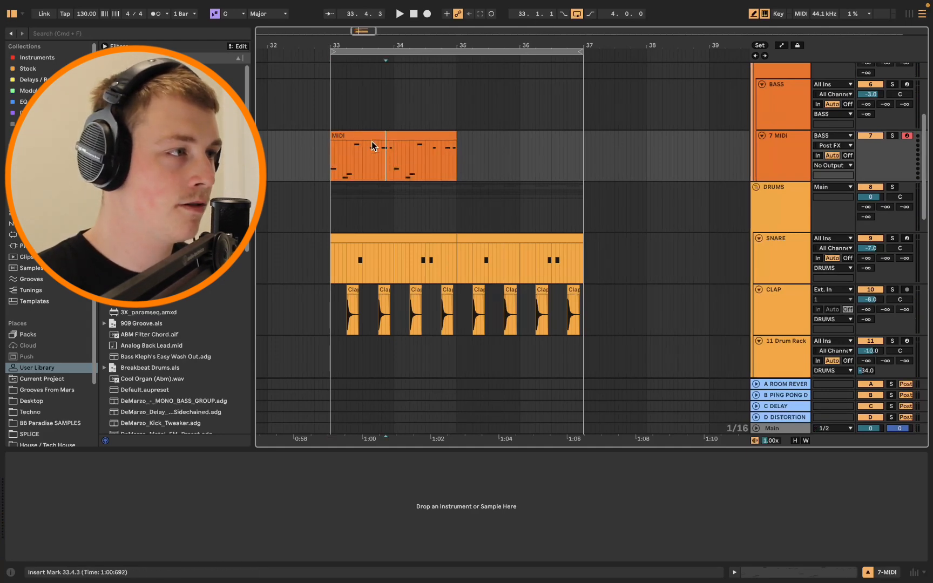
{"action": "left_click_drag", "start_coordinate": [379, 134], "coordinate": [377, 120]}
{"action": "scroll", "coordinate": [578, 173], "scroll_direction": "up", "scroll_amount": 3}
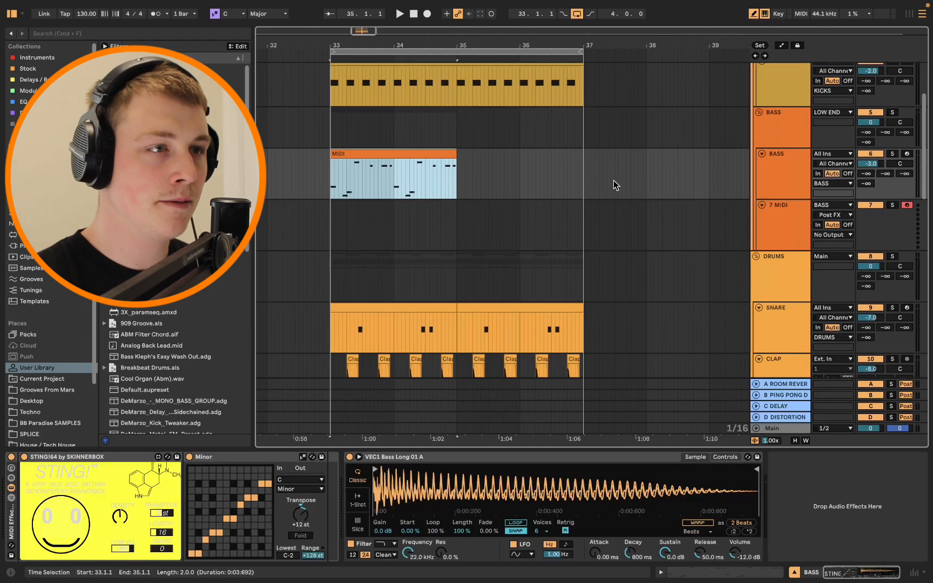
{"action": "double_click", "coordinate": [790, 159]}
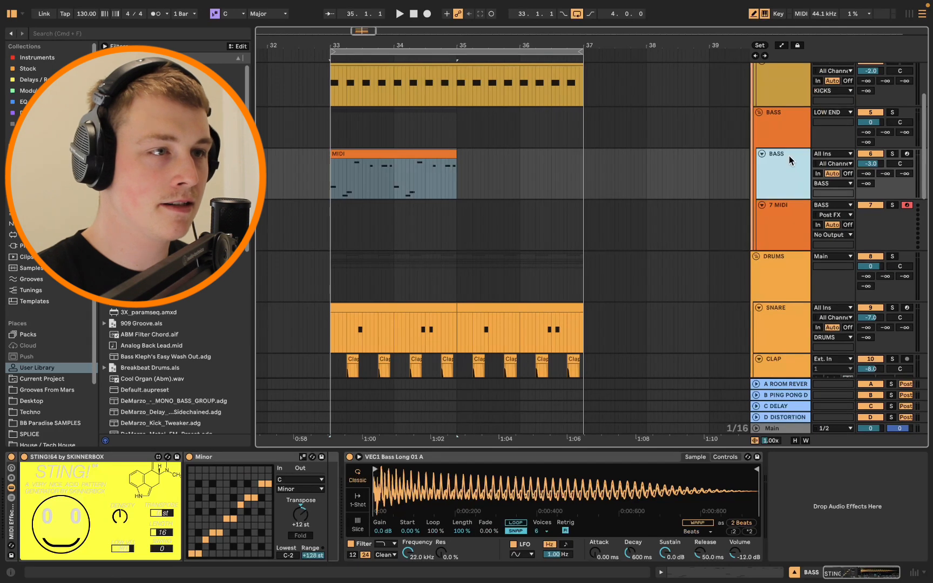
{"action": "left_click", "coordinate": [11, 457]}
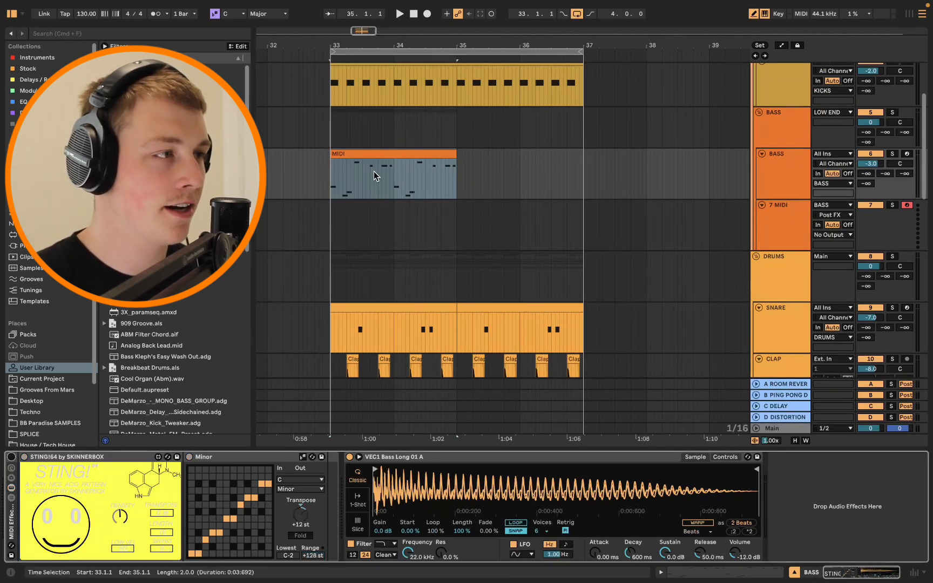
Step: Play the two-bar BASS clip, open its notes, and lower the first bar's A#3 and three G#3 notes by an octave
{"action": "key", "text": "space"}
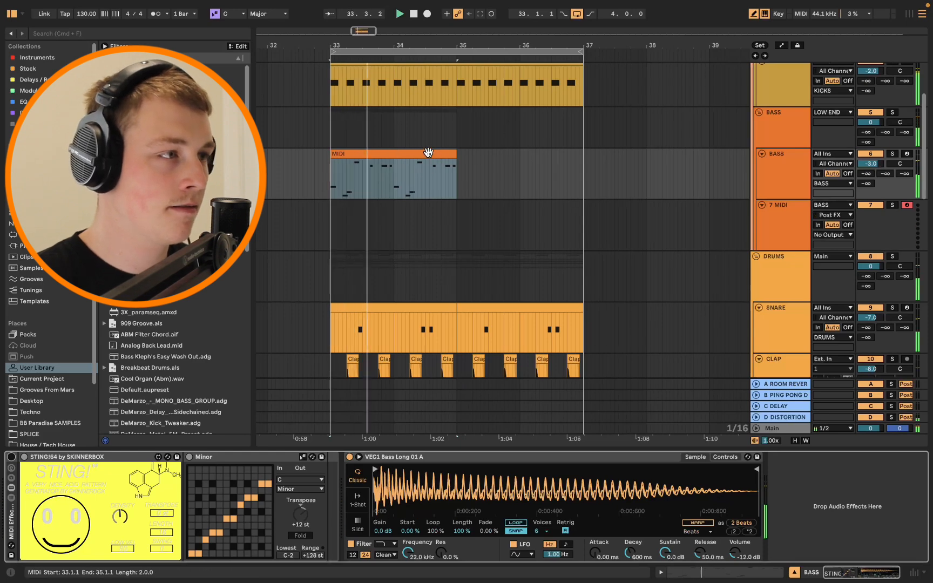
{"action": "left_click", "coordinate": [428, 152]}
{"action": "double_click", "coordinate": [429, 152]}
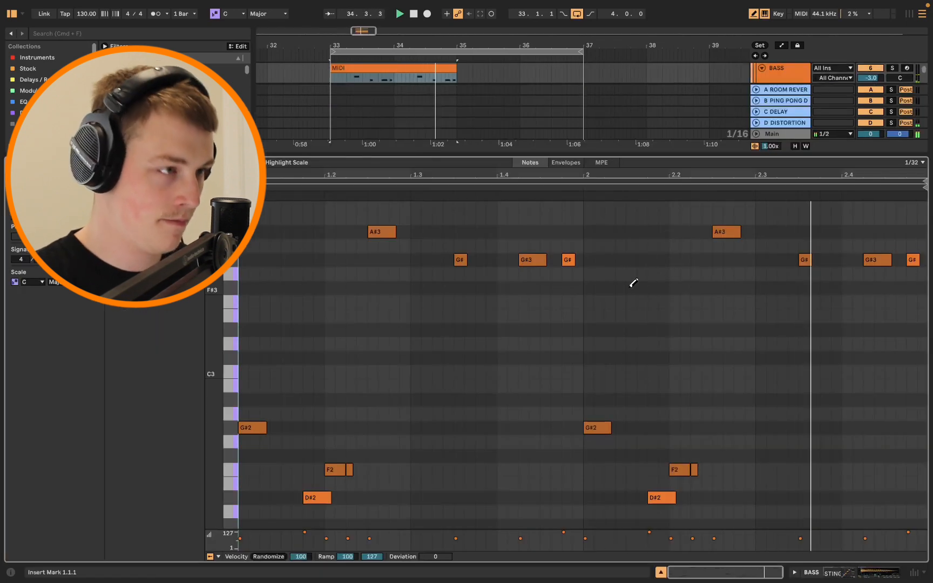
{"action": "key", "text": "space"}
{"action": "left_click", "coordinate": [376, 235]}
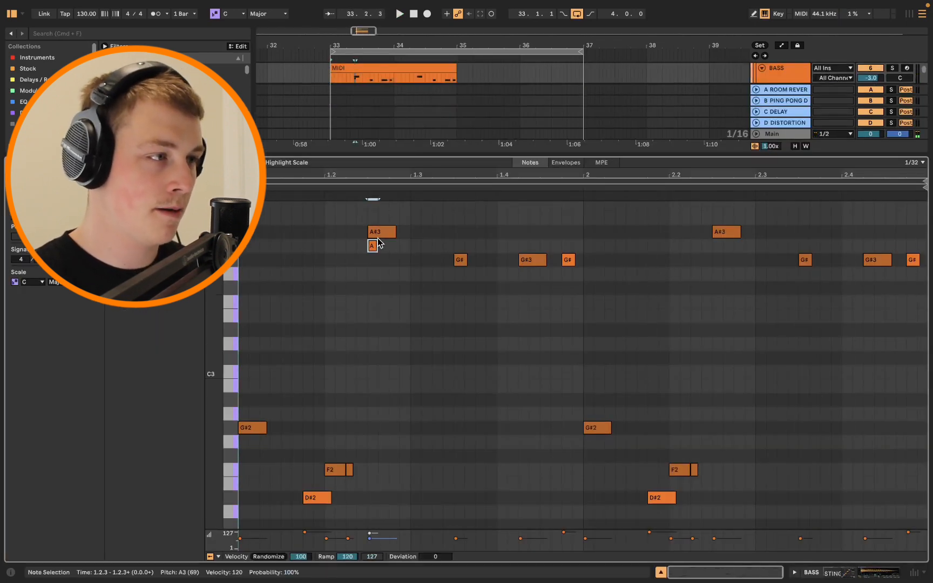
{"action": "key", "text": "shift+Down"}
{"action": "key", "text": "space"}
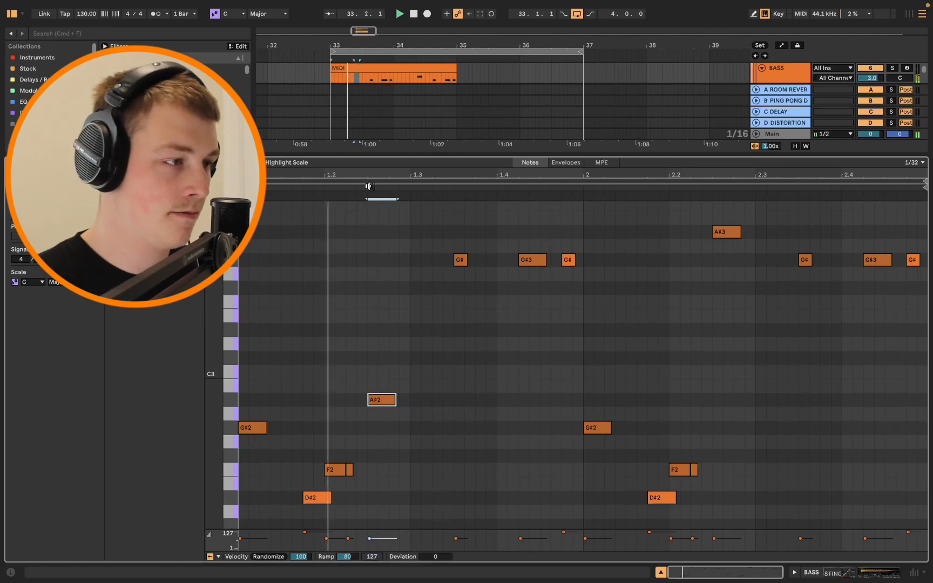
{"action": "left_click_drag", "start_coordinate": [416, 252], "coordinate": [600, 273]}
{"action": "key", "text": "shift+Down"}
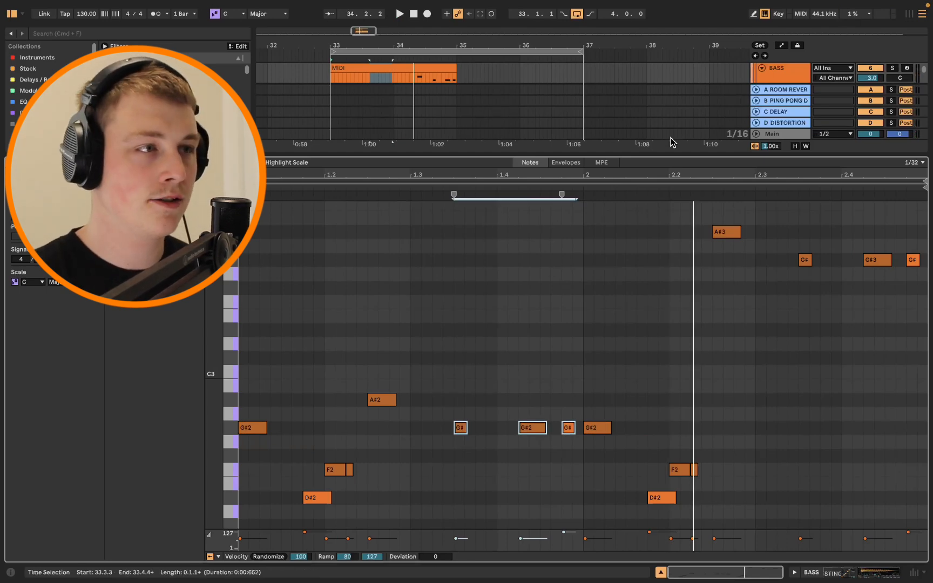
Step: Delete the two-bar clip from the BASS track and turn its MIDI Effect Rack back on
{"action": "key", "text": "alt+super+l"}
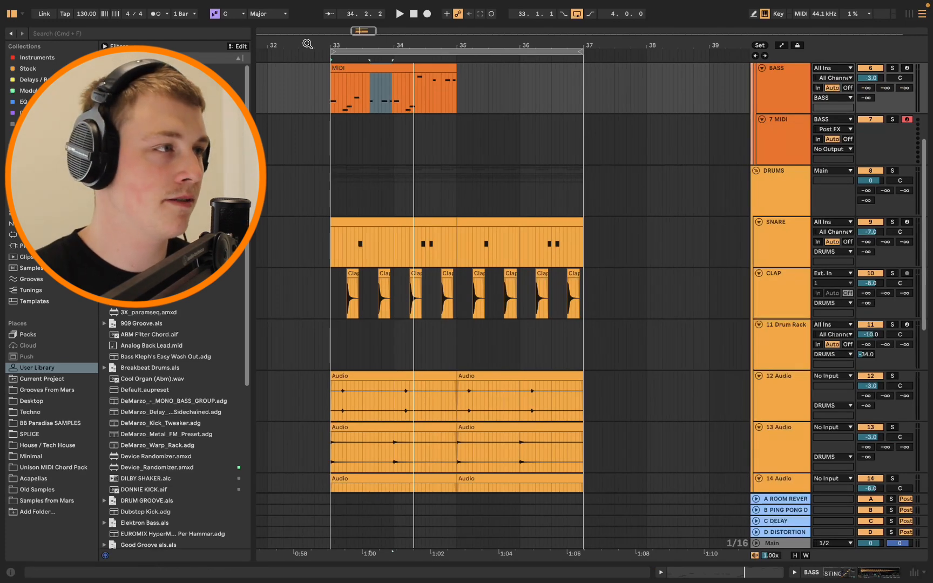
{"action": "left_click", "coordinate": [354, 66]}
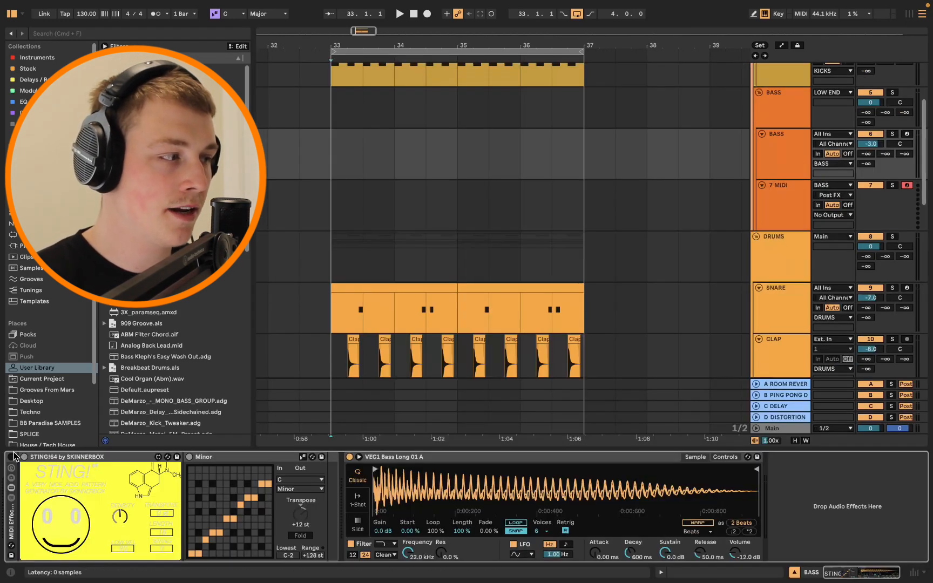
{"action": "left_click", "coordinate": [11, 456]}
{"action": "left_click", "coordinate": [763, 204]}
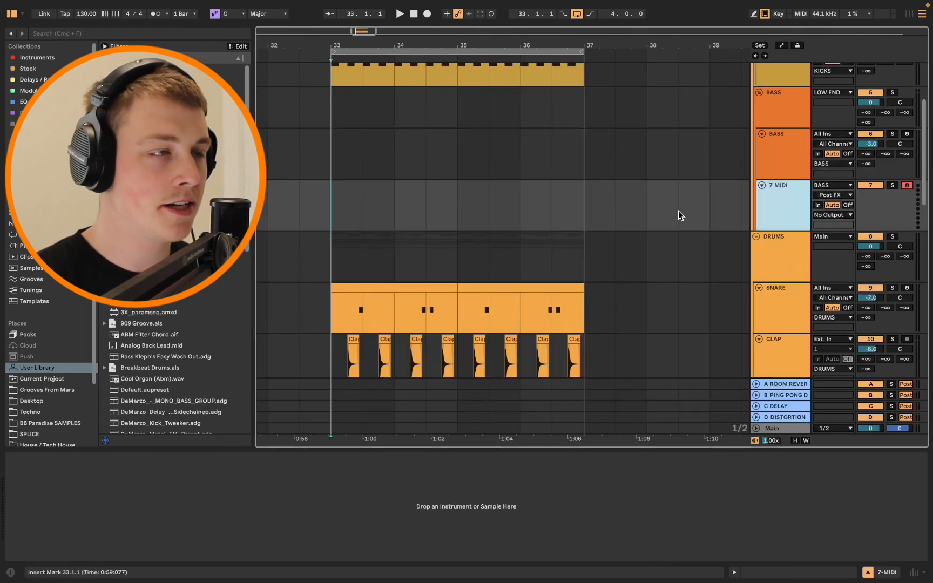
{"action": "left_click", "coordinate": [765, 158]}
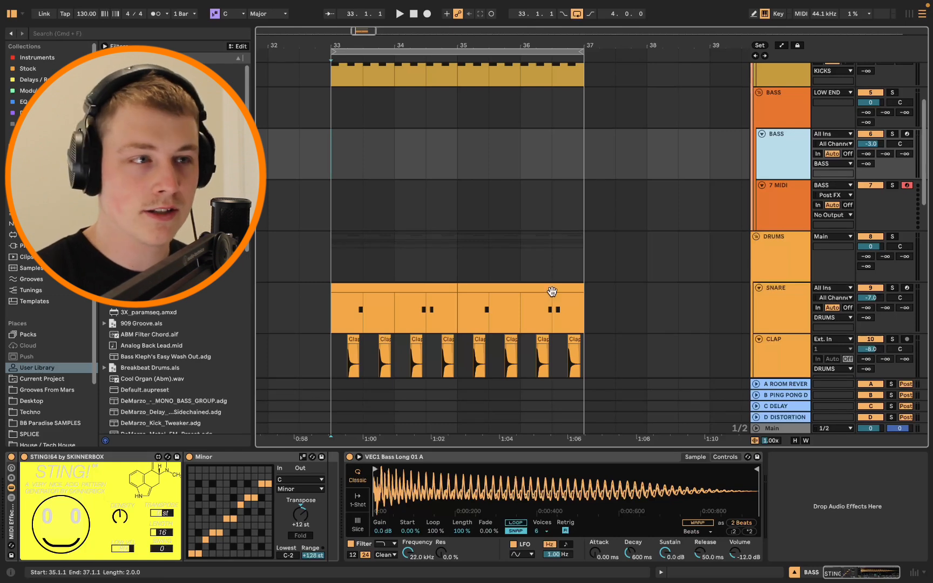
{"action": "left_click", "coordinate": [784, 189]}
{"action": "left_click", "coordinate": [789, 169]}
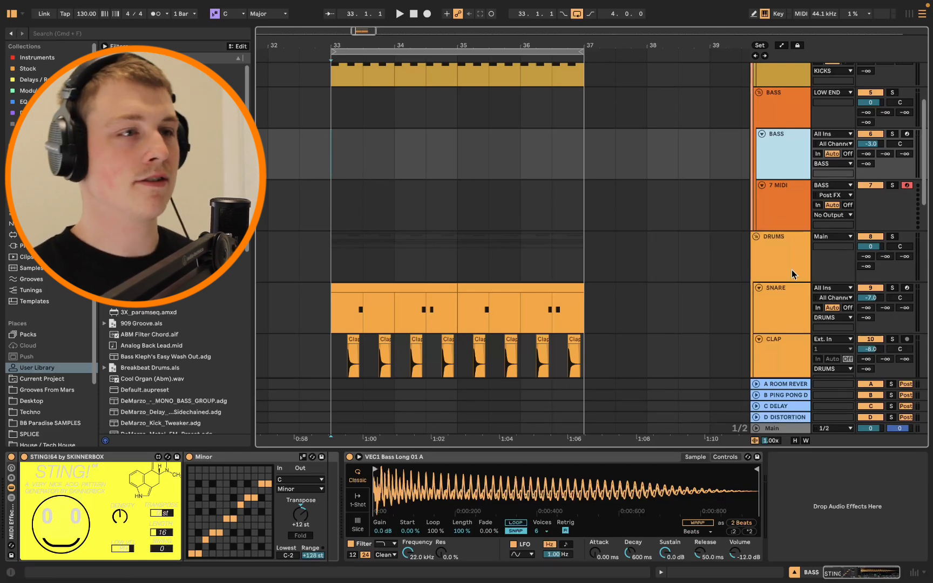
{"action": "left_click", "coordinate": [792, 212]}
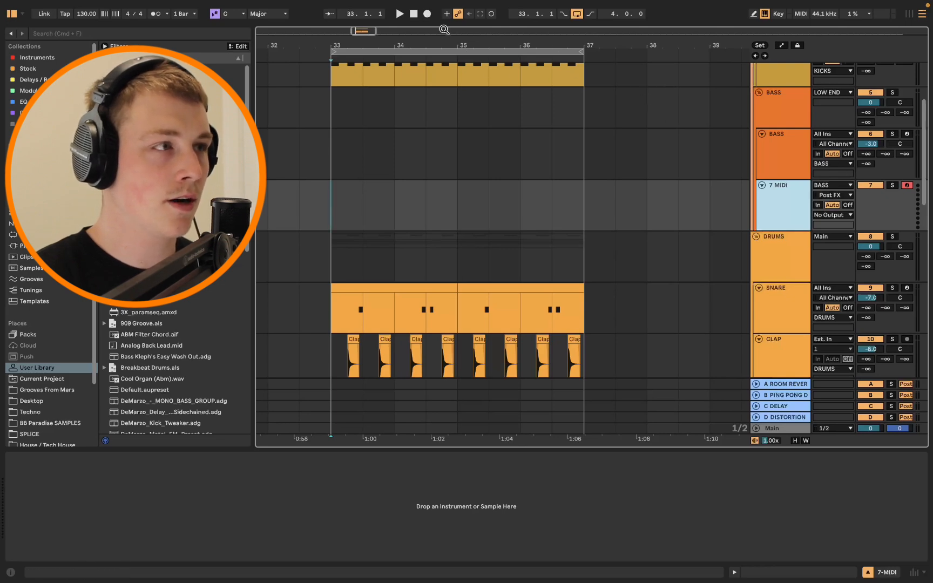
Step: Record the loop from 33.1.1 onto the 7 MIDI track while generating a new bass pattern with STING!64 on the BASS track
{"action": "left_click", "coordinate": [783, 154]}
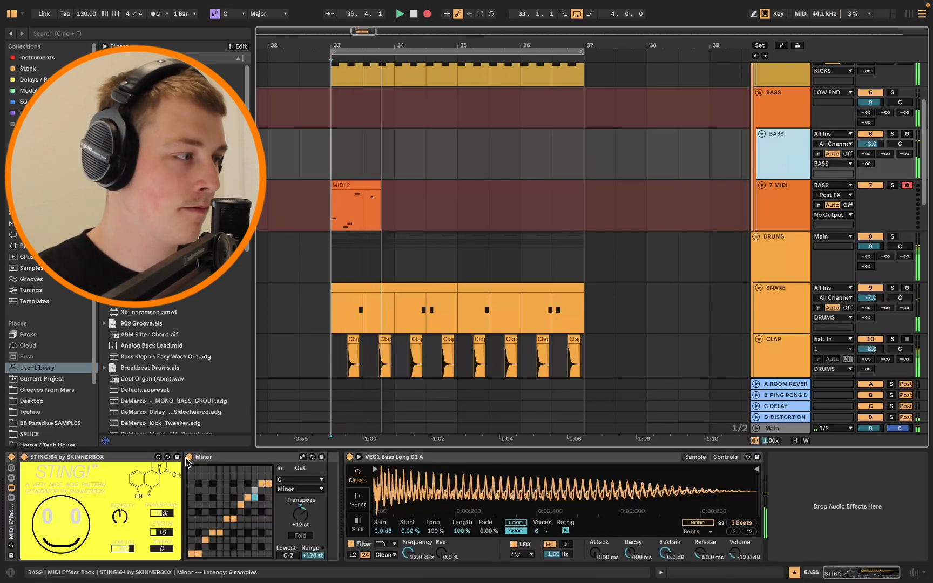
{"action": "left_click", "coordinate": [72, 517]}
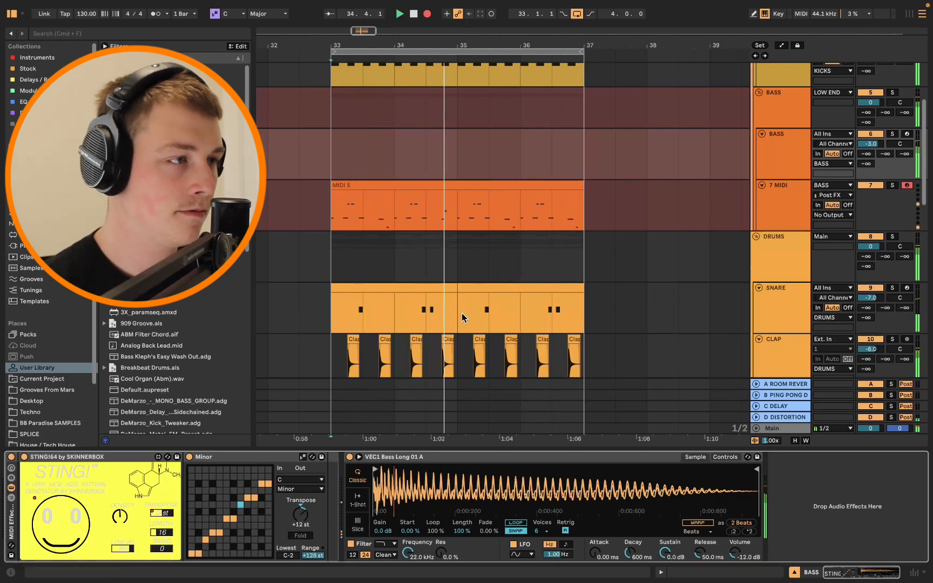
{"action": "key", "text": "space"}
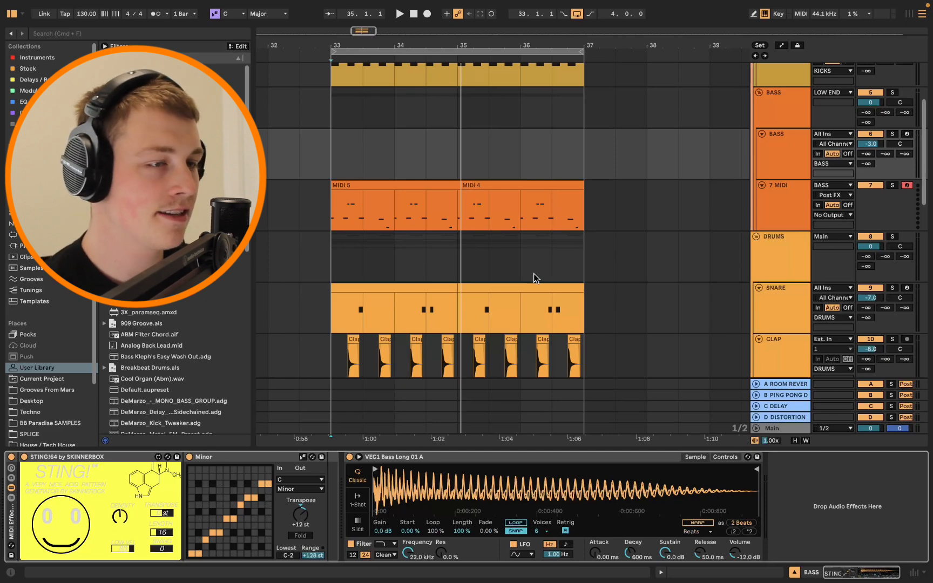
Step: Trim the first recorded clip on 7 MIDI to end at 35.1.1 and duplicate it over the following two bars
{"action": "left_click", "coordinate": [440, 183]}
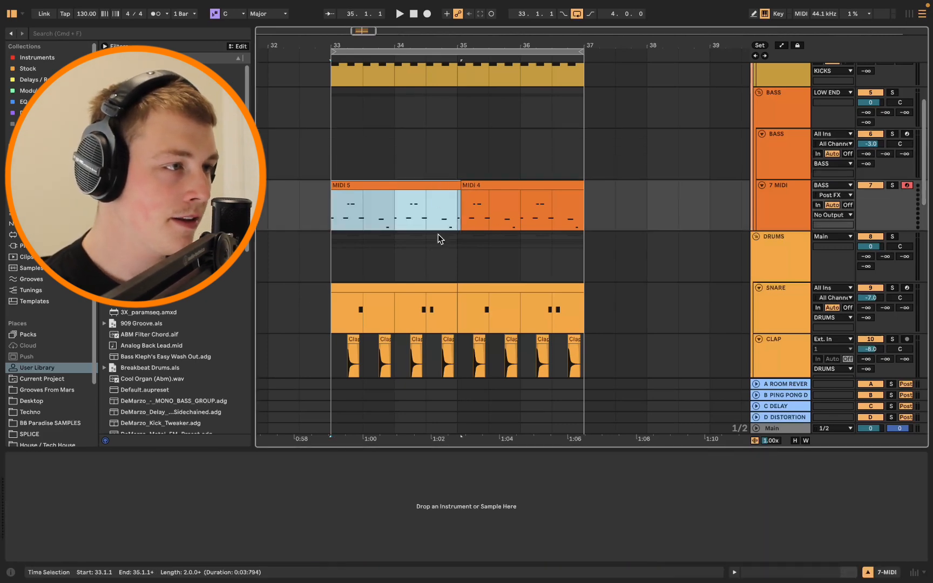
{"action": "left_click_drag", "start_coordinate": [454, 185], "coordinate": [453, 186]}
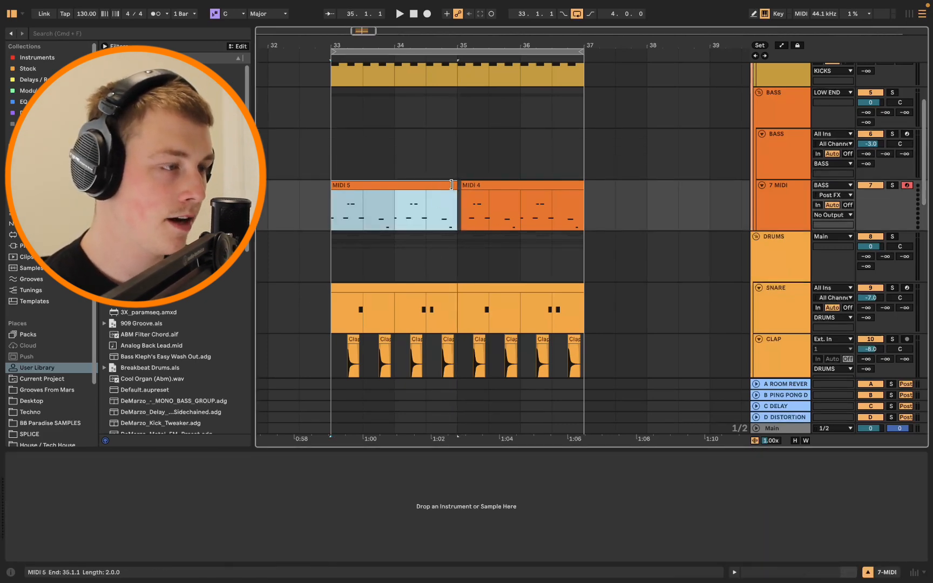
{"action": "left_click", "coordinate": [432, 192]}
{"action": "double_click", "coordinate": [438, 194]}
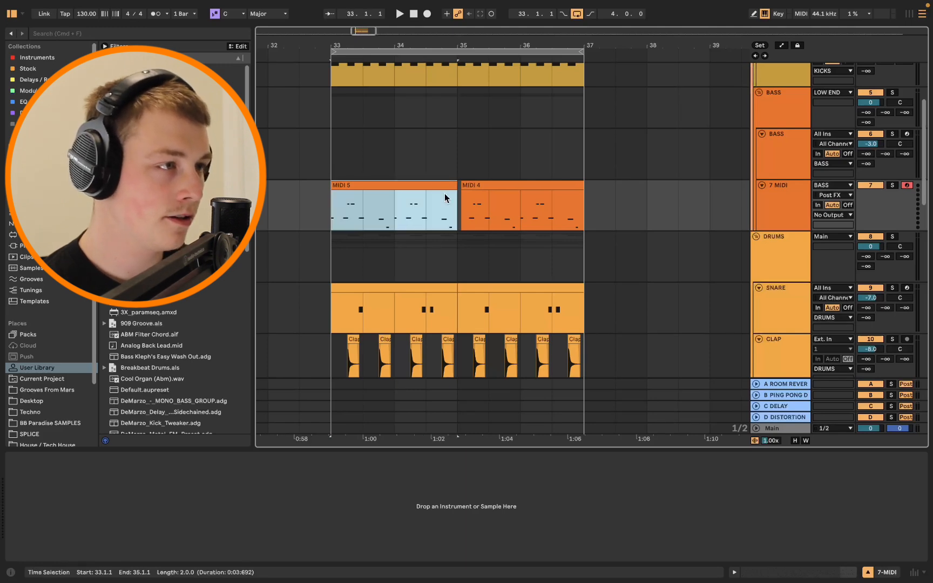
{"action": "key", "text": "super+d"}
Step: Move both two-bar clips from 7 MIDI up to the BASS track and turn off its MIDI Effect Rack
{"action": "left_click", "coordinate": [421, 188]}
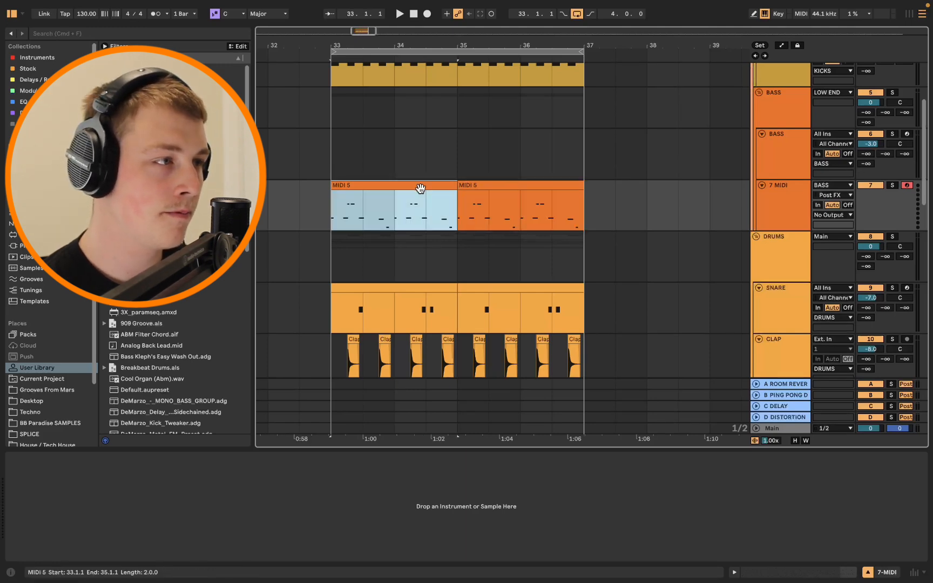
{"action": "left_click", "coordinate": [501, 183], "text": "shift"}
{"action": "left_click_drag", "start_coordinate": [506, 190], "coordinate": [506, 139]}
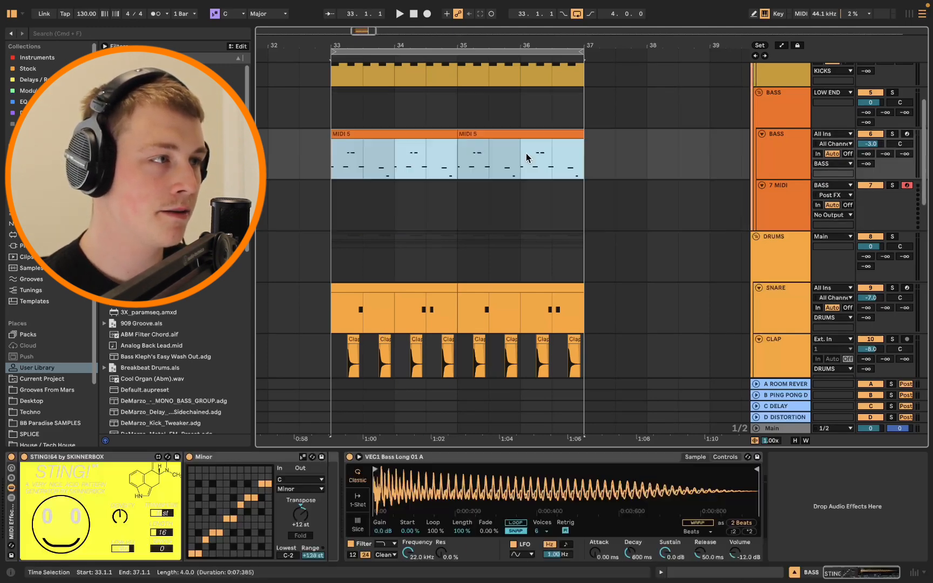
{"action": "left_click", "coordinate": [768, 146]}
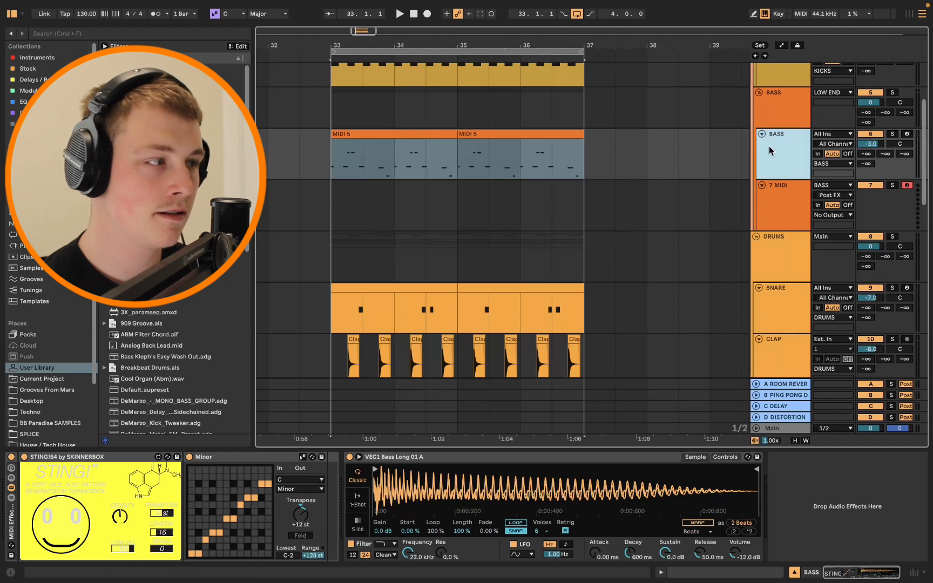
{"action": "left_click", "coordinate": [12, 460]}
{"action": "left_click", "coordinate": [351, 240]}
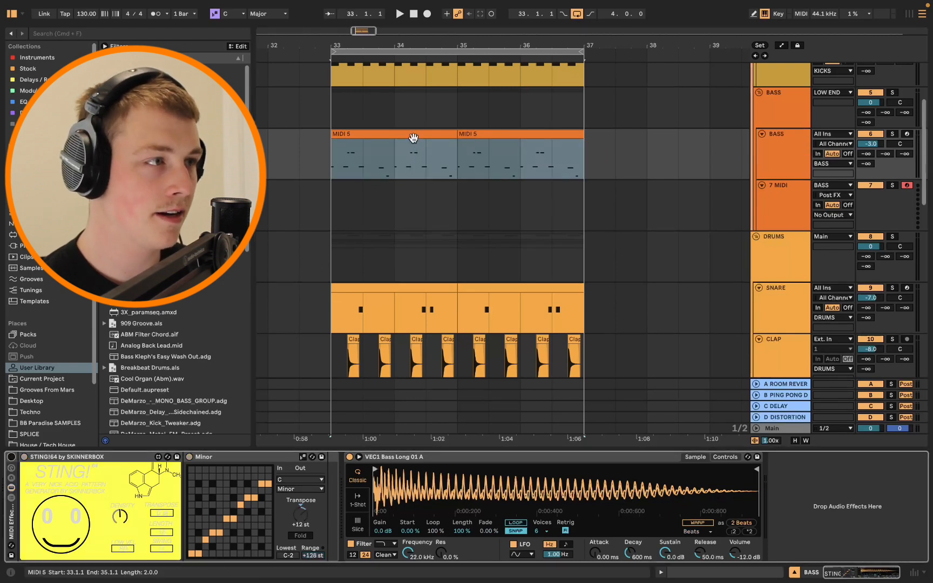
Step: Consolidate the two adjacent BASS clips into a single four-bar clip
{"action": "left_click", "coordinate": [413, 139]}
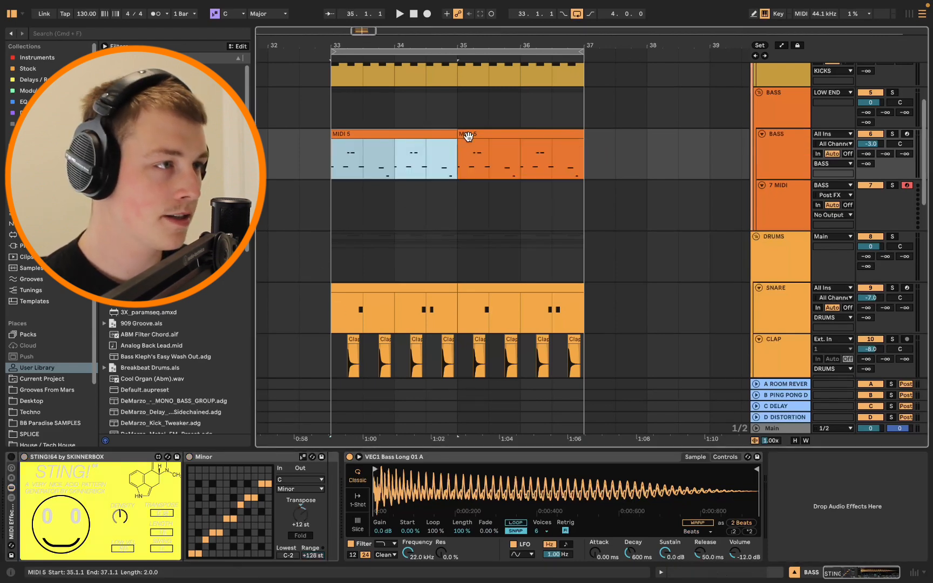
{"action": "left_click", "coordinate": [467, 136], "text": "shift"}
{"action": "key", "text": "super+j"}
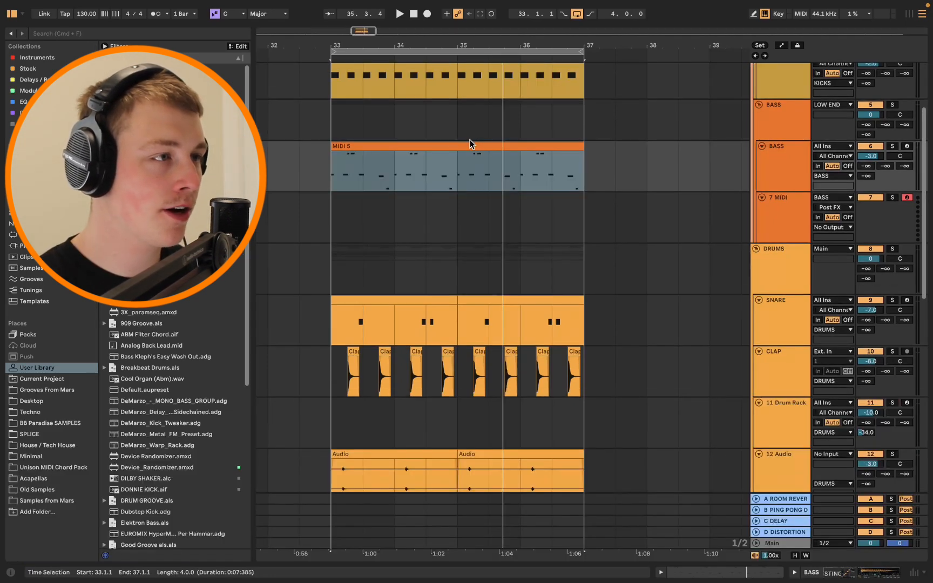
Step: Open the consolidated BASS clip's notes and set the clip's scale to Minor
{"action": "left_click", "coordinate": [449, 151]}
{"action": "double_click", "coordinate": [449, 152]}
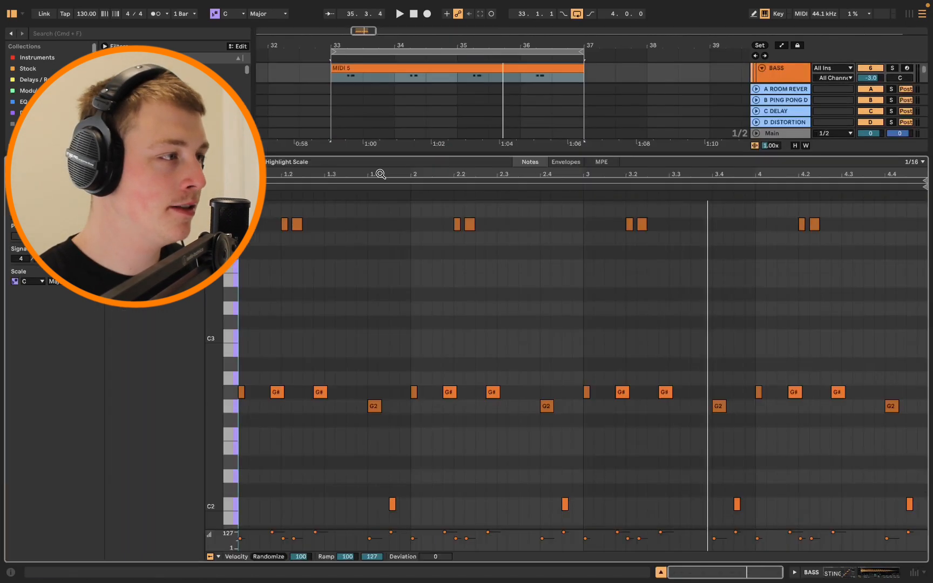
{"action": "left_click", "coordinate": [62, 281]}
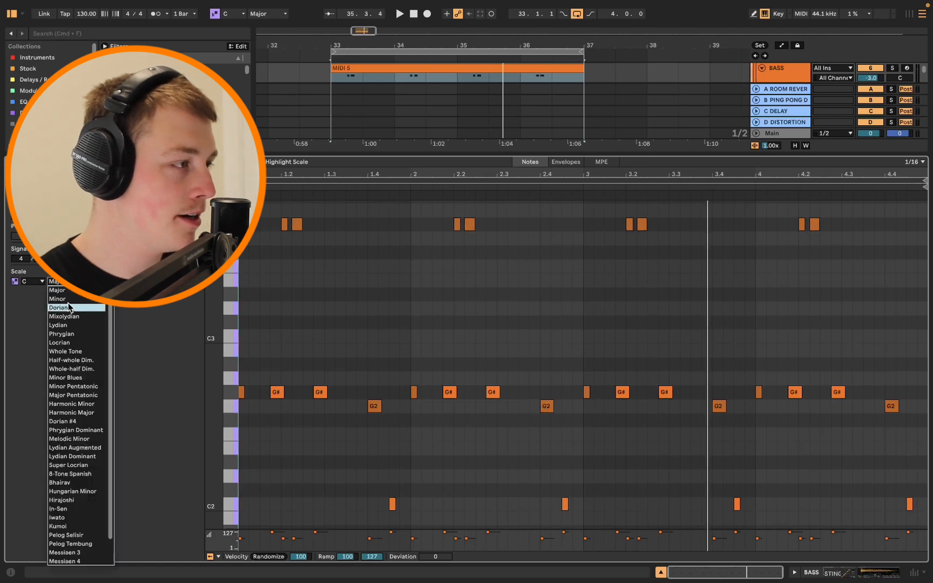
{"action": "left_click", "coordinate": [72, 301]}
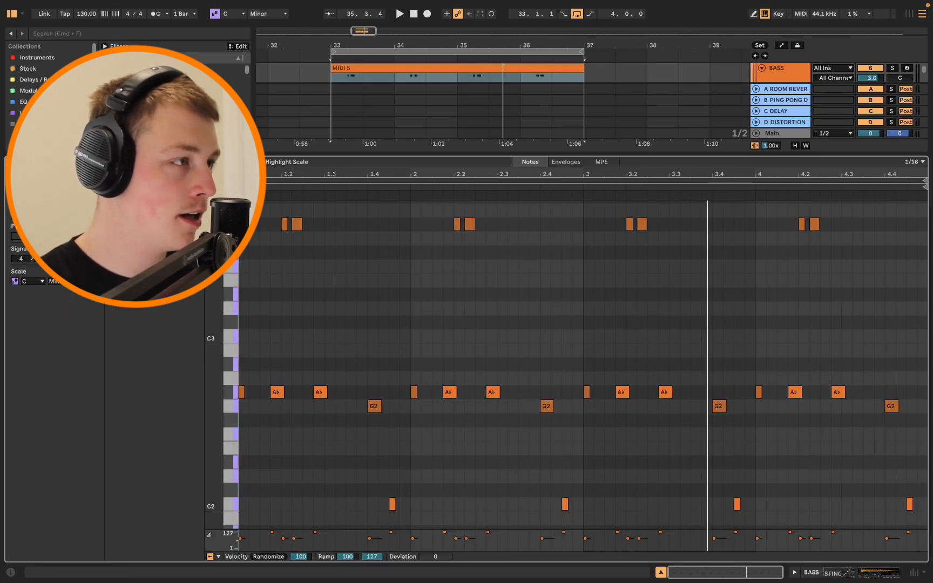
Step: Raise the four C2 notes in the bass clip by an octave to C3 and play the loop
{"action": "scroll", "coordinate": [477, 371], "scroll_direction": "up", "scroll_amount": 1}
{"action": "key", "text": "space"}
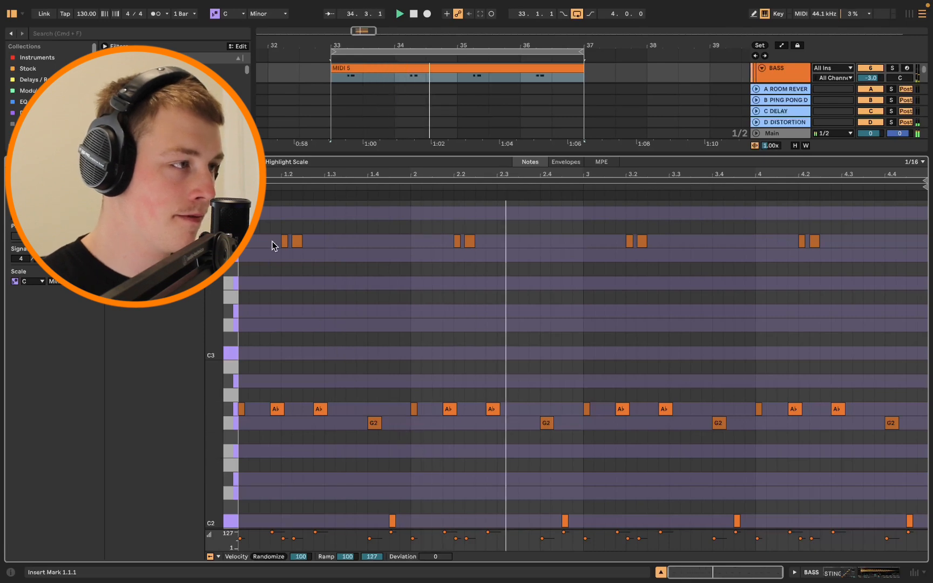
{"action": "left_click_drag", "start_coordinate": [361, 474], "coordinate": [918, 529]}
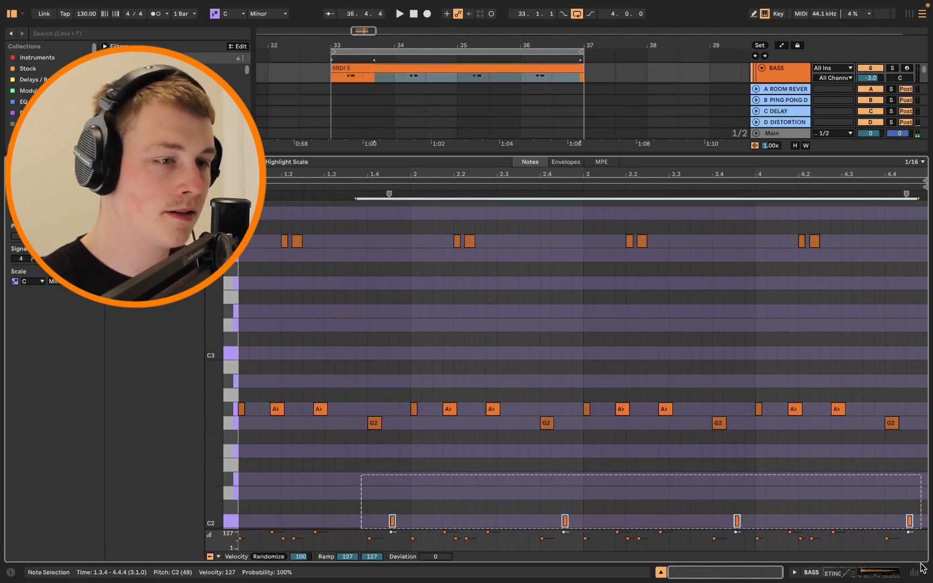
{"action": "key", "text": "shift+Up"}
{"action": "key", "text": "space"}
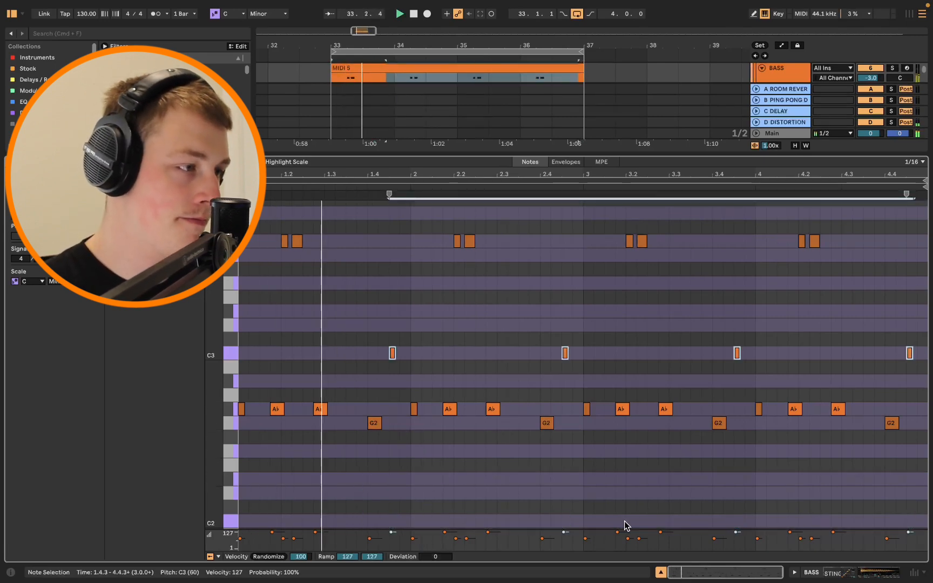
Step: Add an E♭3 note at 1.3.2 in the bass clip with a velocity of 67
{"action": "double_click", "coordinate": [340, 312]}
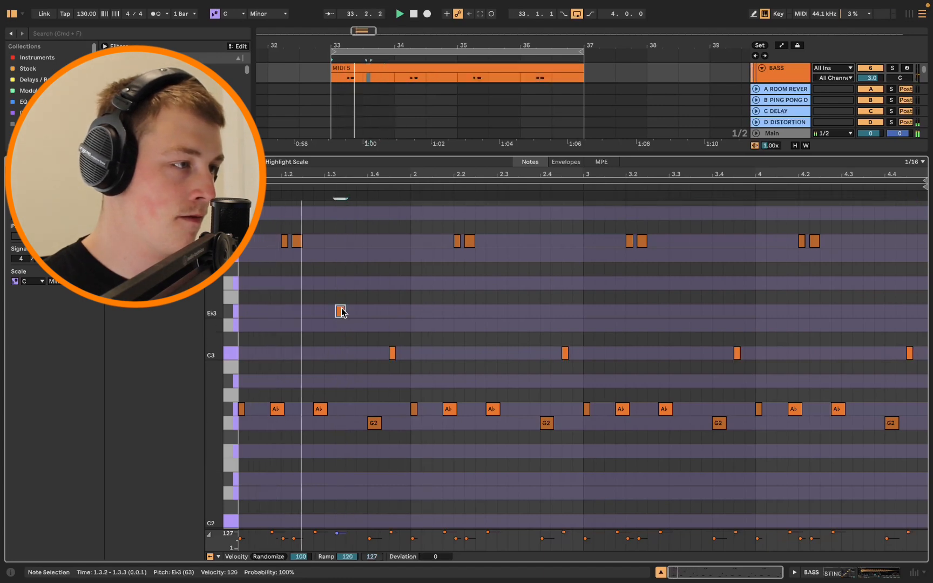
{"action": "left_click_drag", "start_coordinate": [343, 315], "coordinate": [343, 344]}
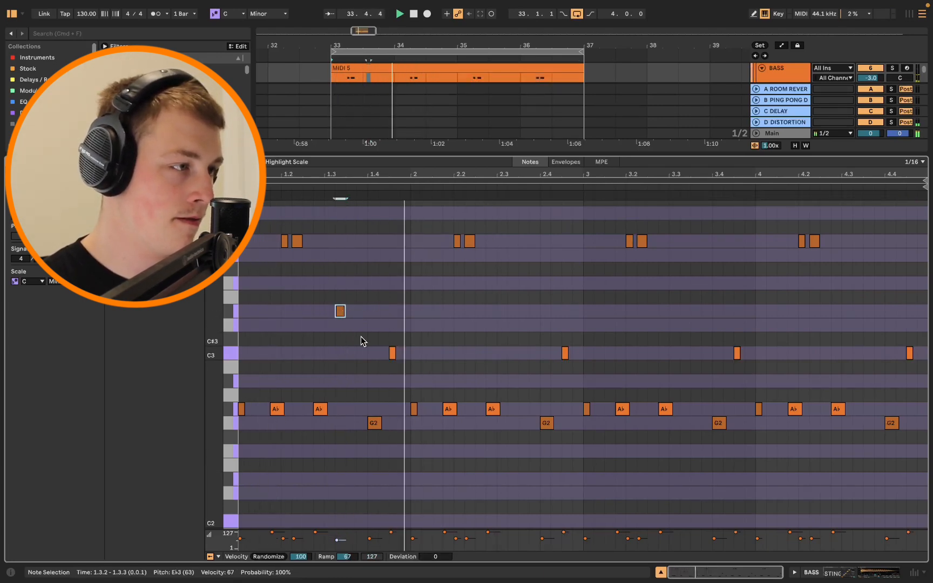
{"action": "double_click", "coordinate": [264, 298]}
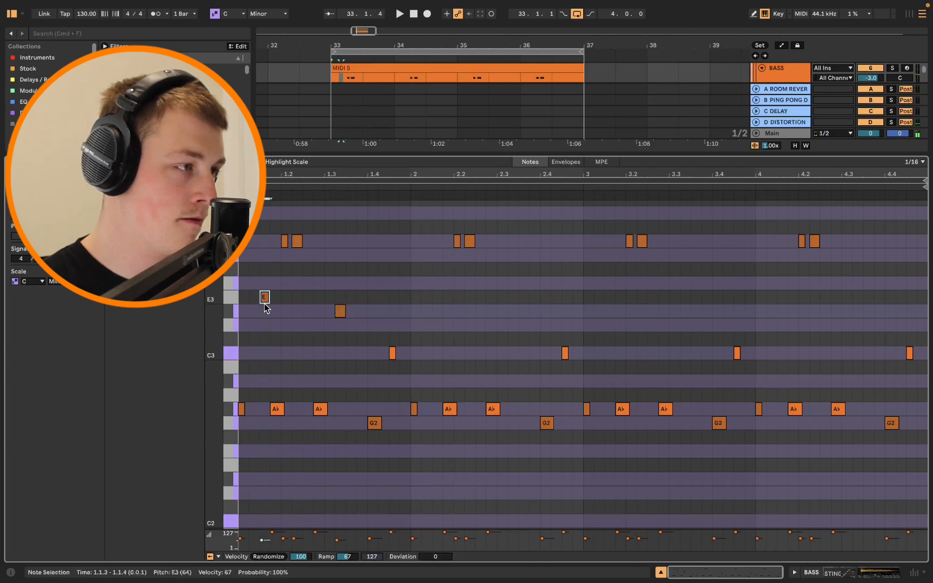
{"action": "left_click_drag", "start_coordinate": [264, 303], "coordinate": [267, 318]}
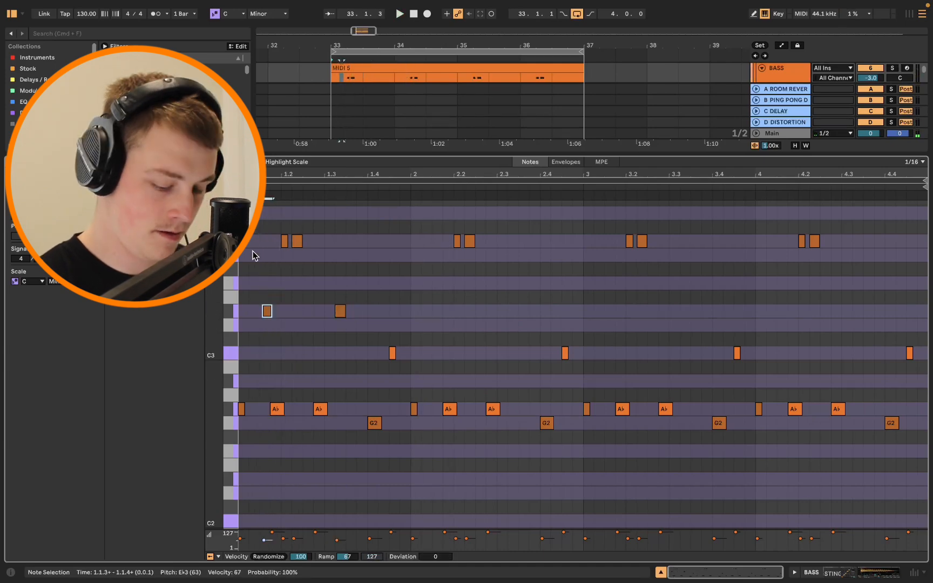
{"action": "key", "text": "super+u"}
{"action": "key", "text": "space"}
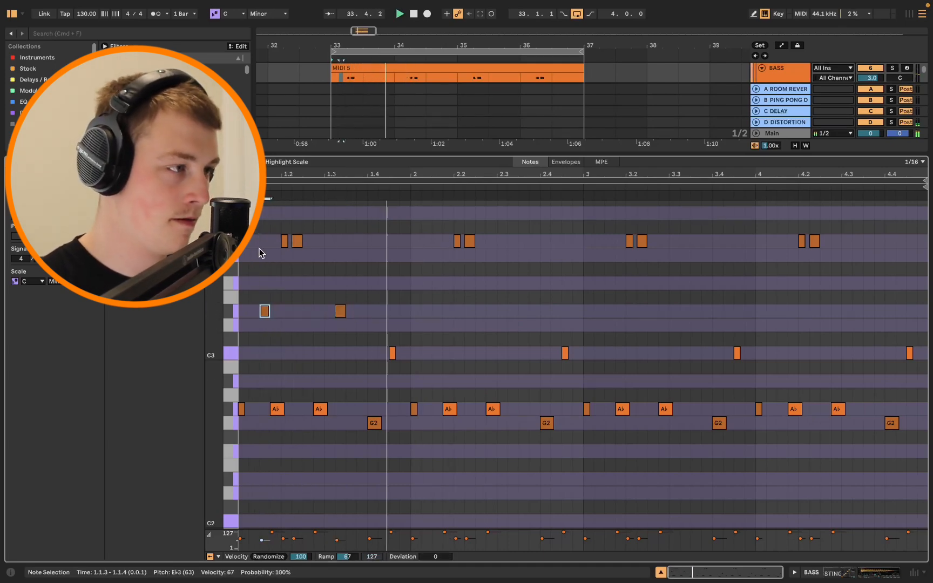
{"action": "key", "text": "Delete"}
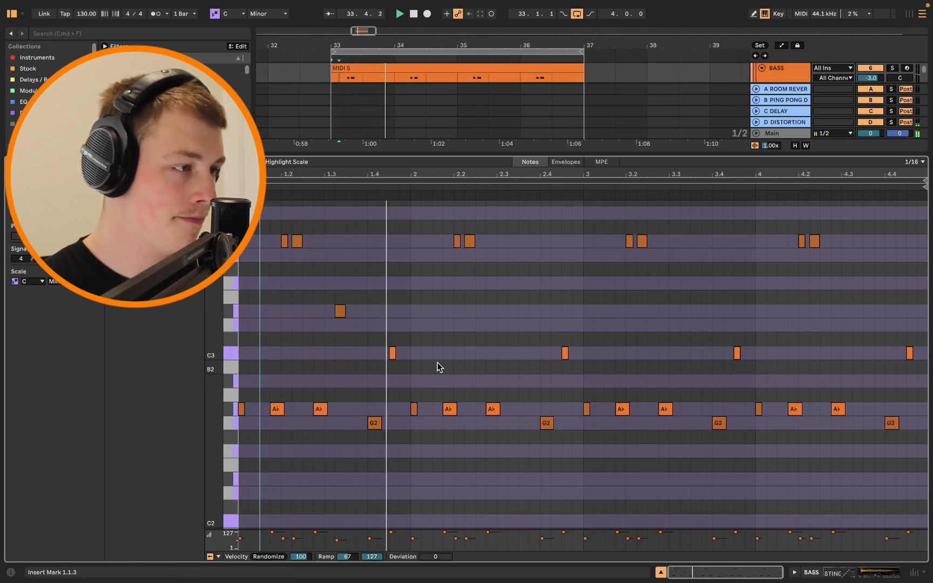
{"action": "left_click", "coordinate": [318, 409]}
{"action": "key", "text": "shift+Up"}
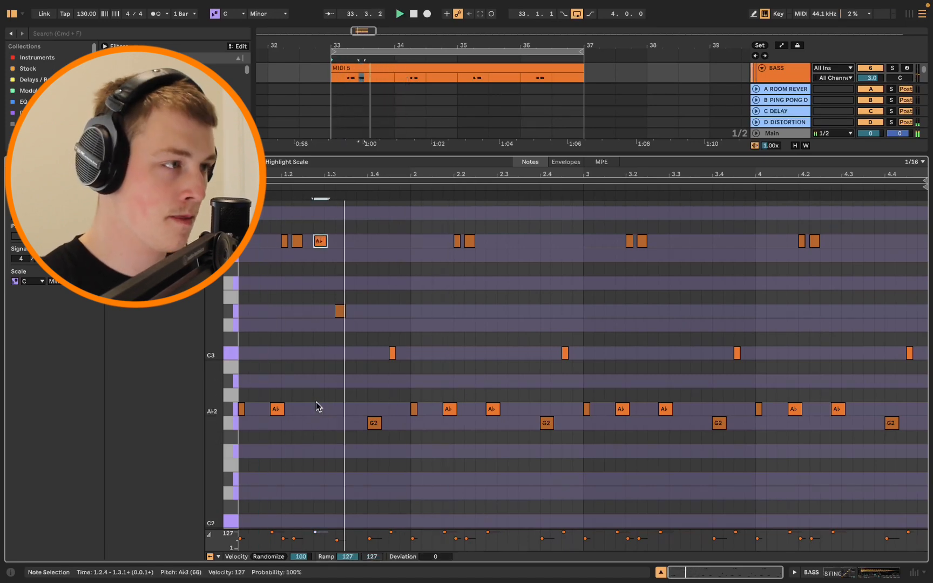
{"action": "key", "text": "space"}
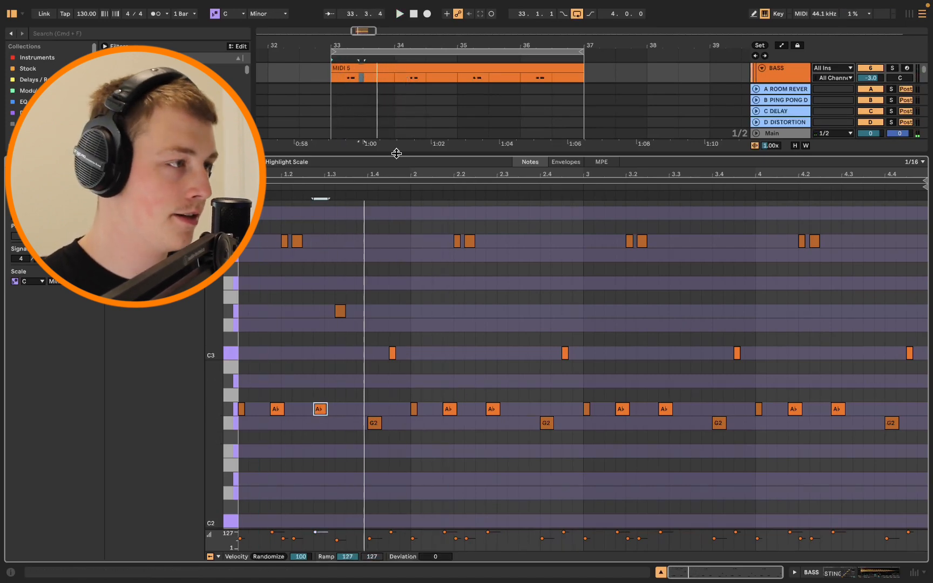
Step: Lower the A♭3 note at 1.2.2 in the first bar to E♭3 and listen to the loop
{"action": "left_click_drag", "start_coordinate": [326, 263], "coordinate": [293, 239]}
{"action": "key", "text": "Down"}
{"action": "key", "text": "Down"}
{"action": "key", "text": "Down"}
{"action": "key", "text": "Down"}
{"action": "key", "text": "Down"}
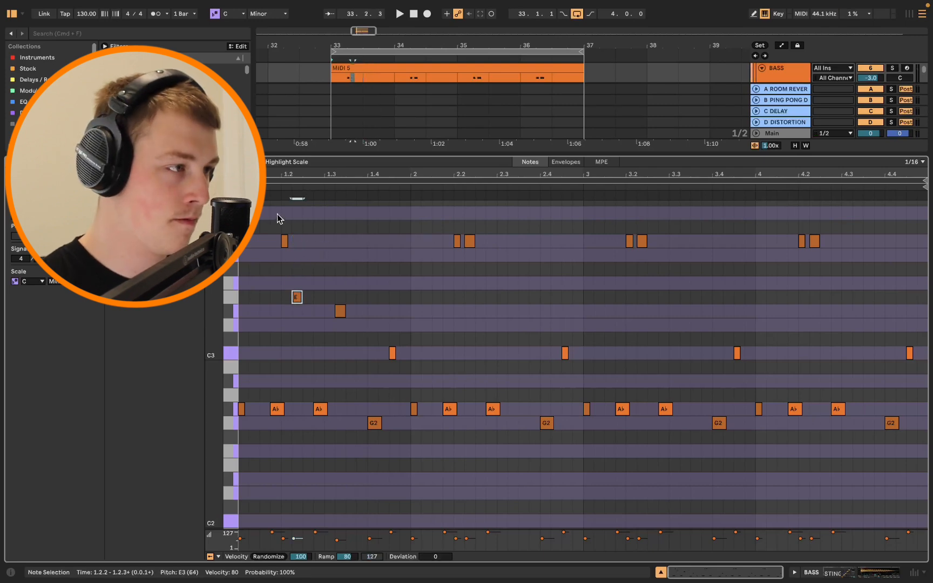
{"action": "key", "text": "space"}
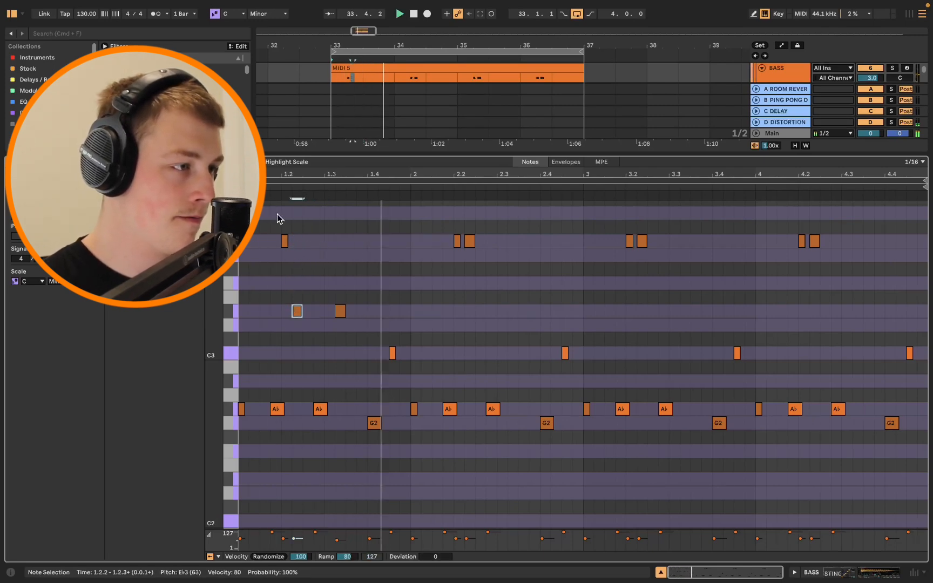
{"action": "key", "text": "space"}
Step: Lower the note at 1.3.2 to C3 and listen to the changed bass line
{"action": "left_click_drag", "start_coordinate": [370, 317], "coordinate": [338, 296]}
{"action": "key", "text": "Down"}
{"action": "key", "text": "Down"}
{"action": "key", "text": "Down"}
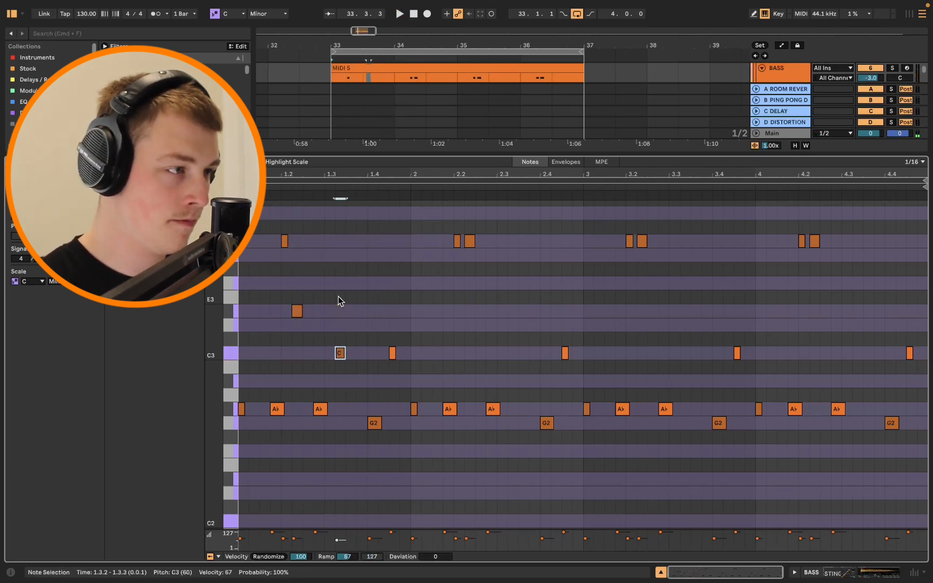
{"action": "key", "text": "space"}
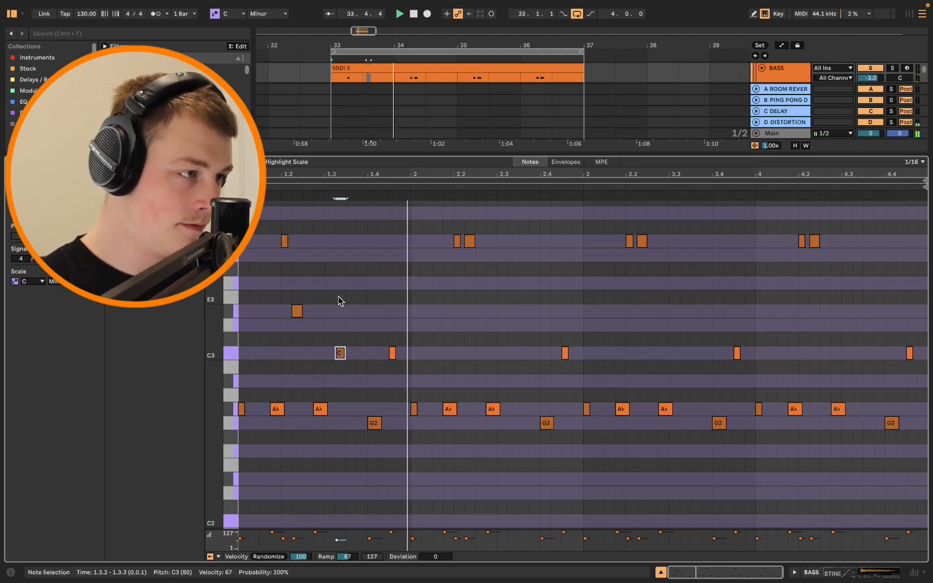
{"action": "key", "text": "space"}
Step: Delete all notes in bars 2 to 4 of the bass clip and play the first bar
{"action": "left_click", "coordinate": [416, 215]}
{"action": "left_click_drag", "start_coordinate": [416, 215], "coordinate": [917, 465]}
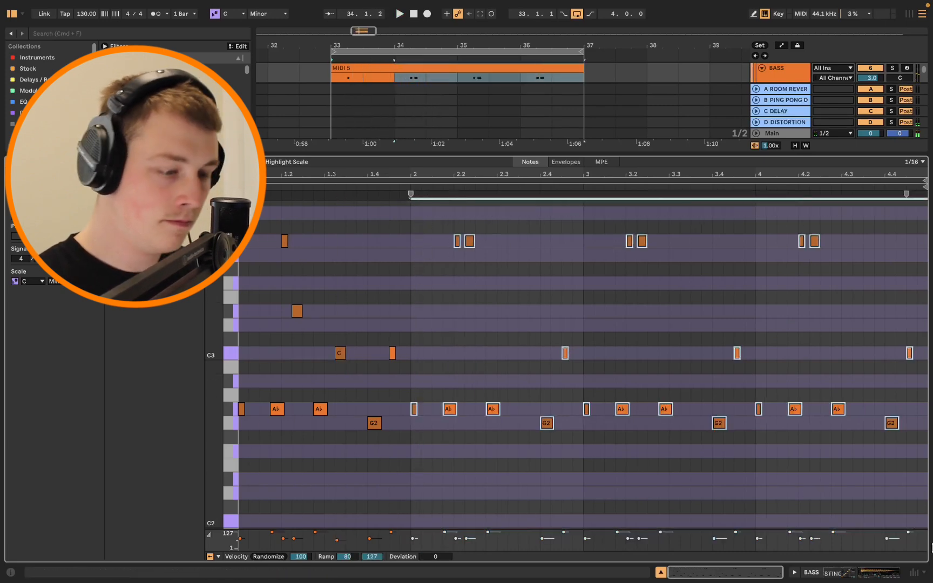
{"action": "key", "text": "Delete"}
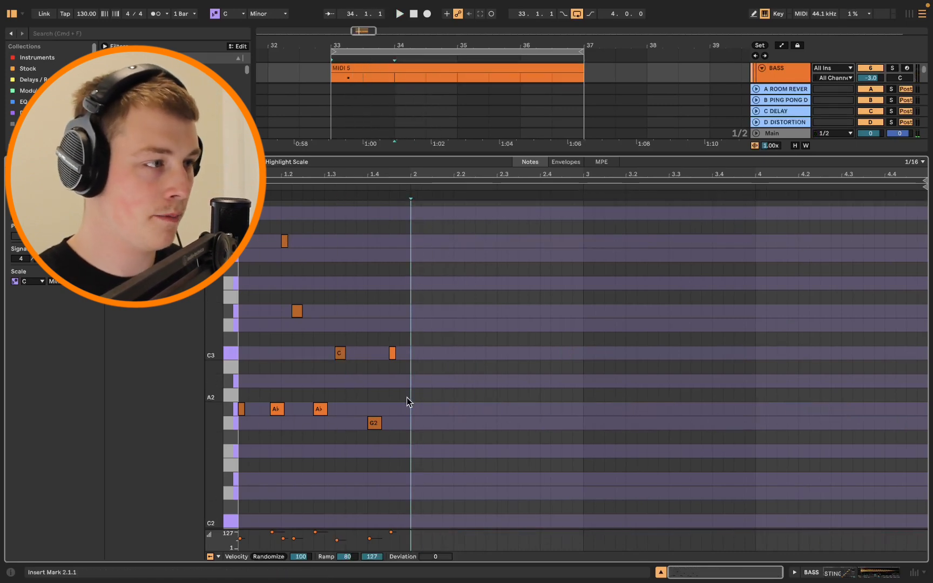
{"action": "key", "text": "space"}
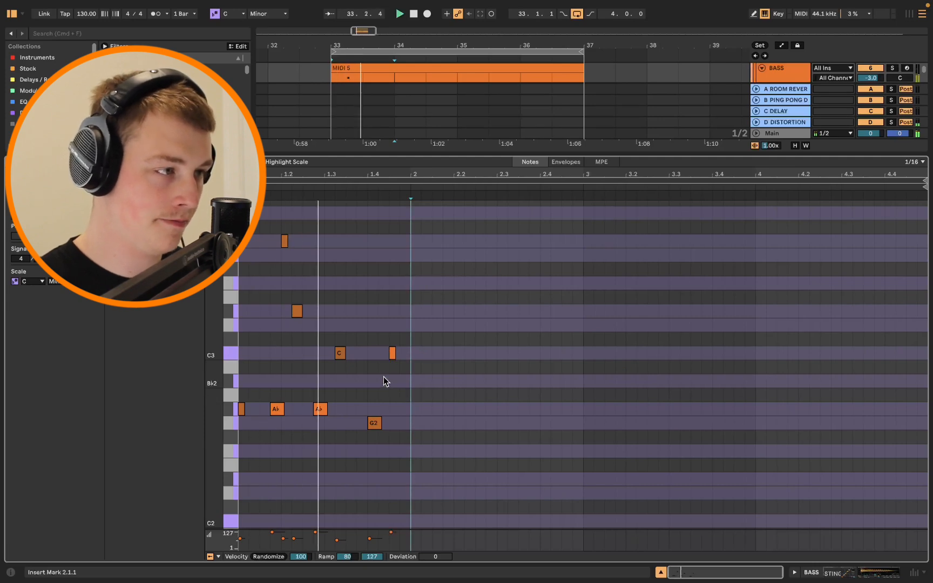
{"action": "key", "text": "space"}
{"action": "key", "text": "space"}
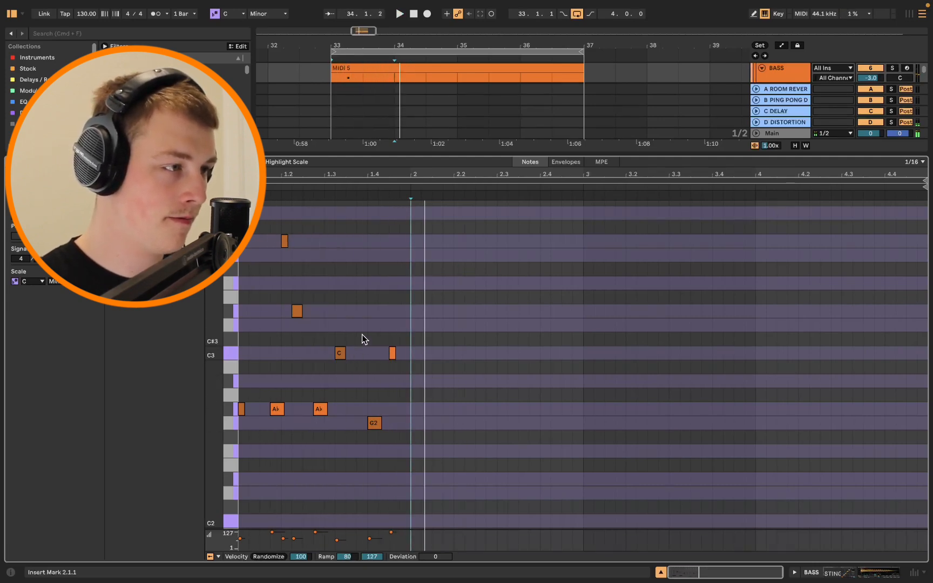
Step: Add an E♭3 note at 1.3.4 and a B♭2 note at 1.4.4, both with a velocity of 90
{"action": "double_click", "coordinate": [362, 312]}
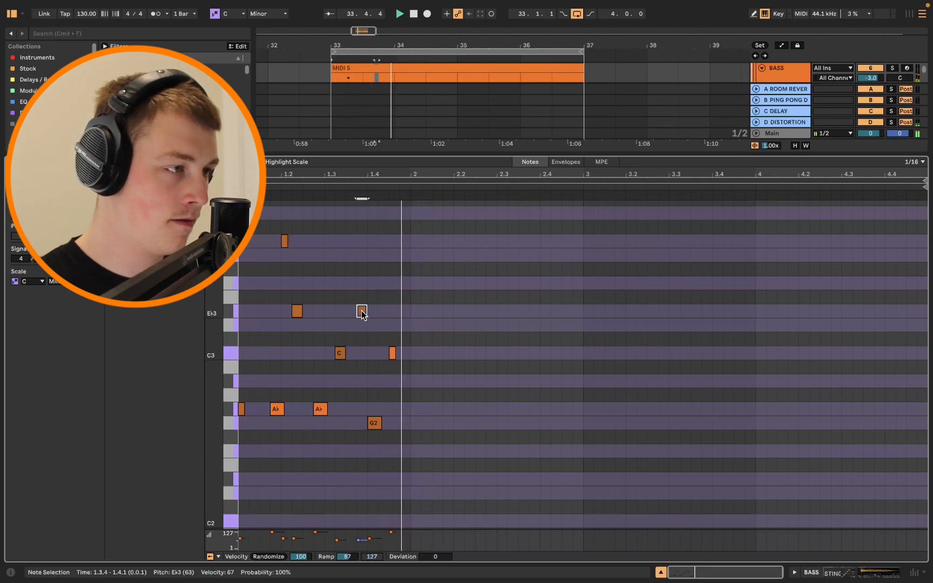
{"action": "left_click_drag", "start_coordinate": [362, 311], "coordinate": [362, 300]}
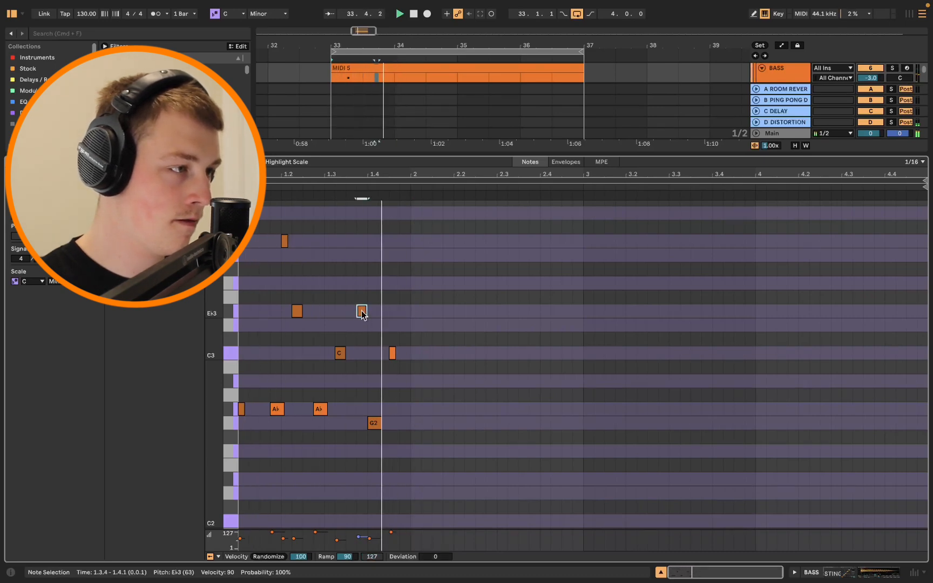
{"action": "left_click", "coordinate": [406, 385]}
{"action": "double_click", "coordinate": [406, 385]}
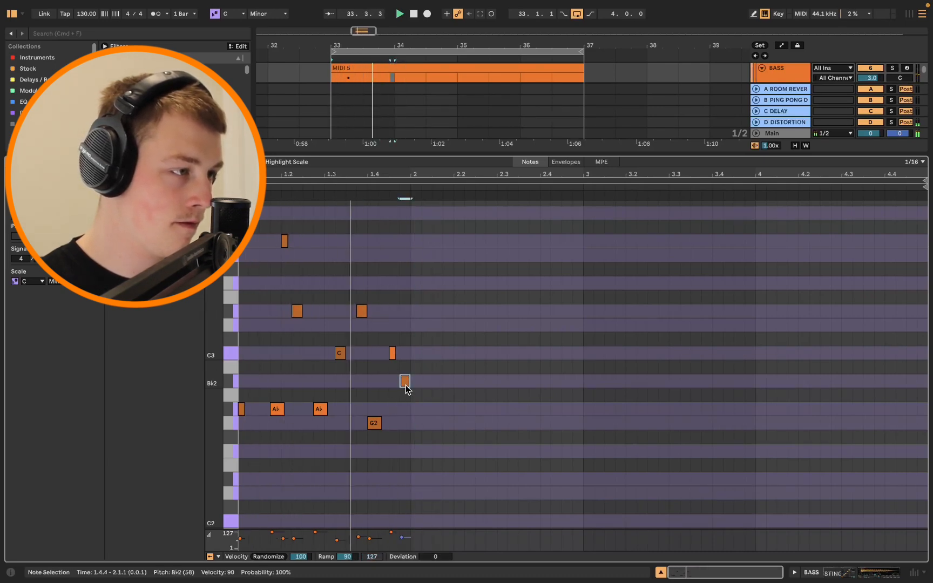
Step: Duplicate the first bar's notes three times so the bass pattern fills all four bars of the clip
{"action": "left_click_drag", "start_coordinate": [411, 427], "coordinate": [238, 200]}
{"action": "key", "text": "super+d"}
{"action": "key", "text": "super+d"}
{"action": "key", "text": "super+d"}
{"action": "key", "text": "space"}
{"action": "left_click", "coordinate": [478, 297]}
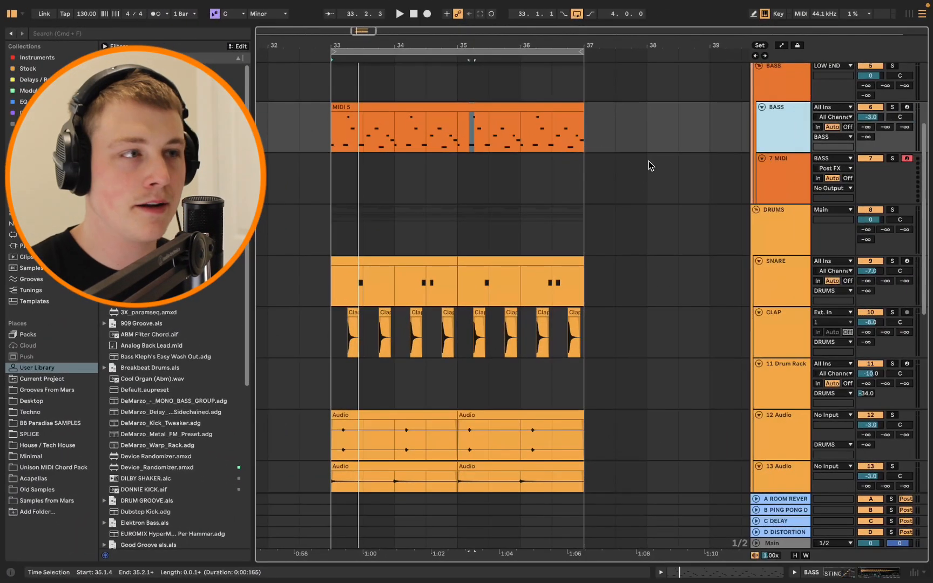
{"action": "left_click", "coordinate": [539, 107]}
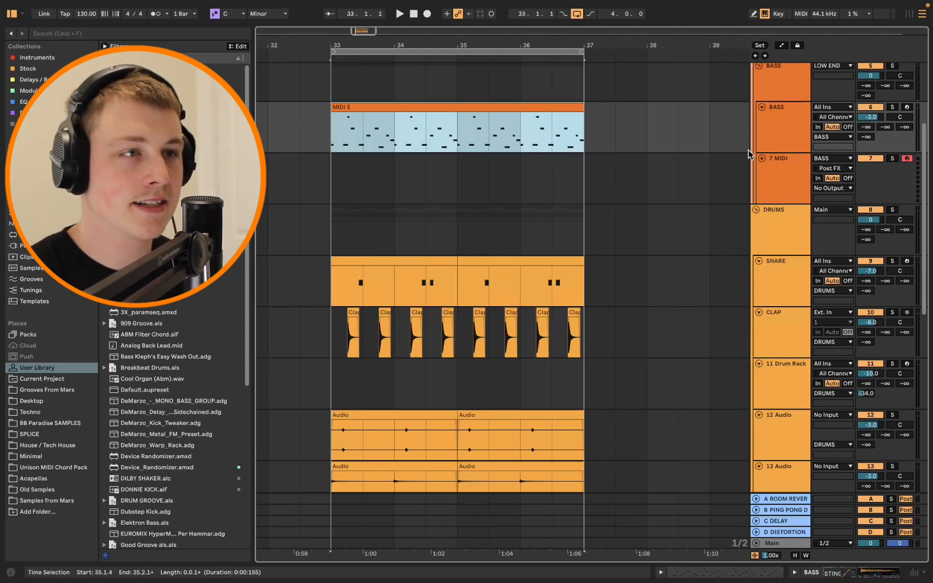
{"action": "scroll", "coordinate": [796, 161], "scroll_direction": "down", "scroll_amount": 3}
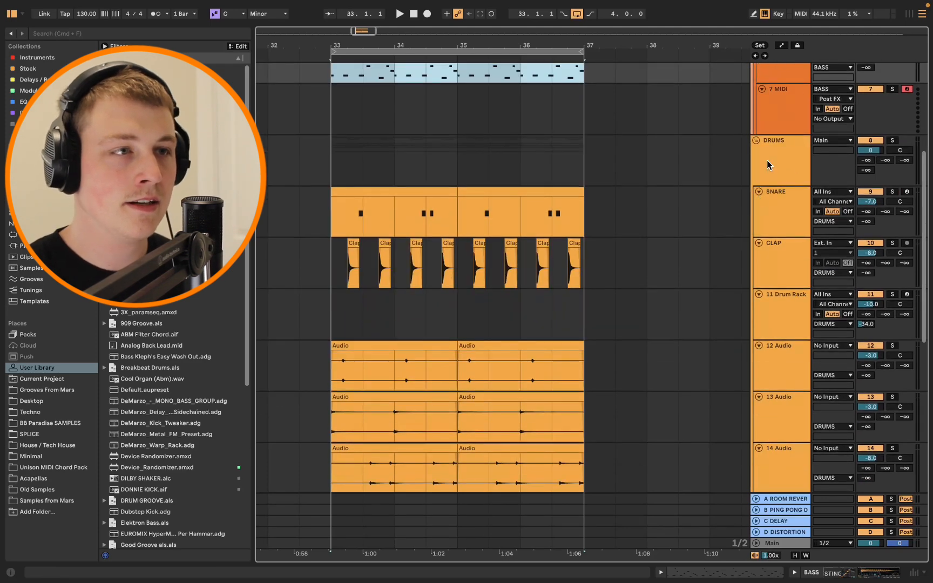
{"action": "scroll", "coordinate": [766, 151], "scroll_direction": "up", "scroll_amount": 4}
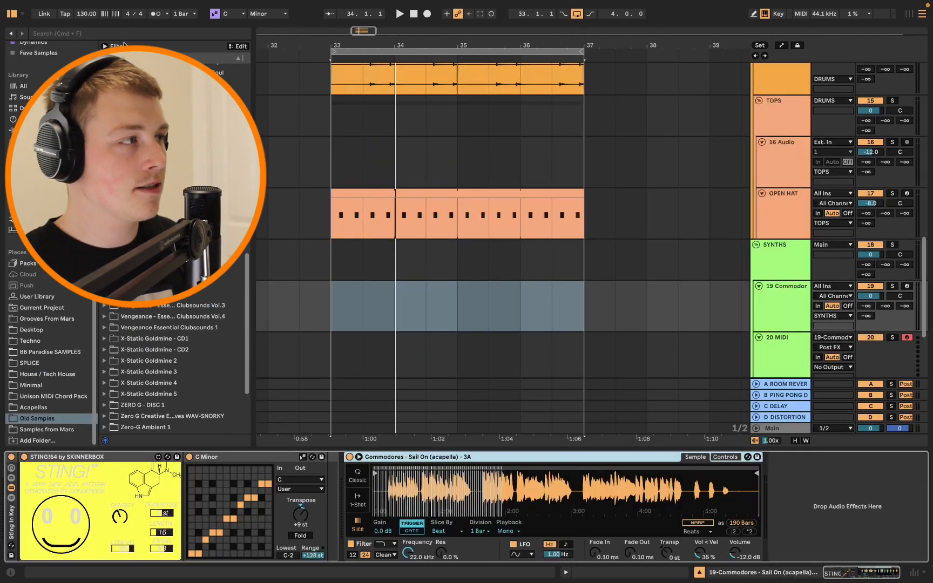
Step: Search BB Paradise SAMPLES for "vocal" and load Cool Vocal Hooks 02 - 3A into the sampler on track 19, replacing the Commodores acapella
{"action": "left_click", "coordinate": [124, 33]}
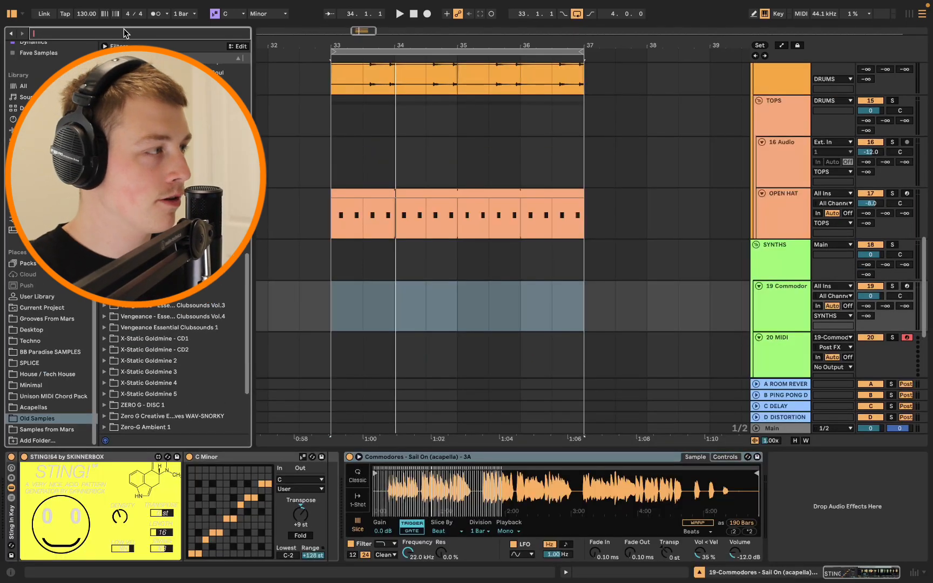
{"action": "type", "text": "vocal"}
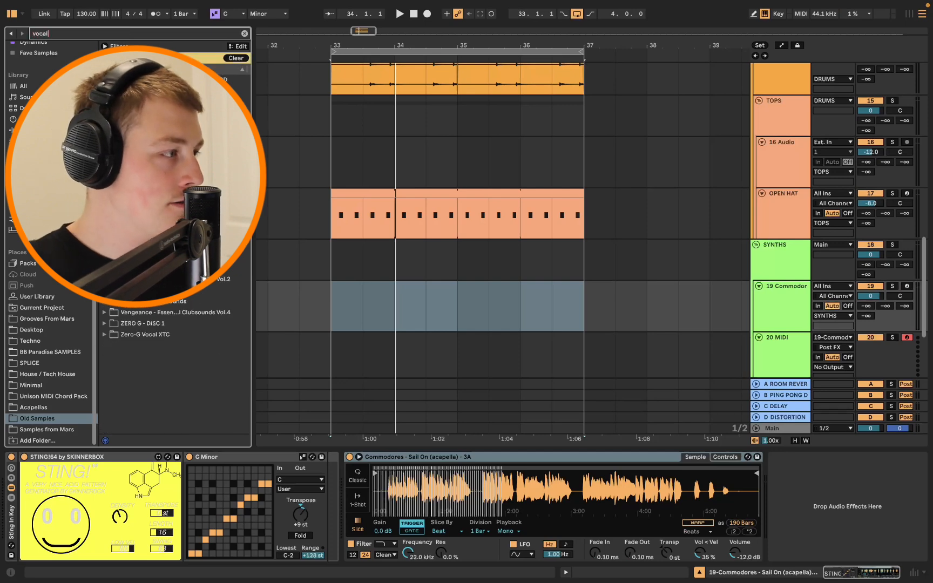
{"action": "left_click", "coordinate": [44, 353]}
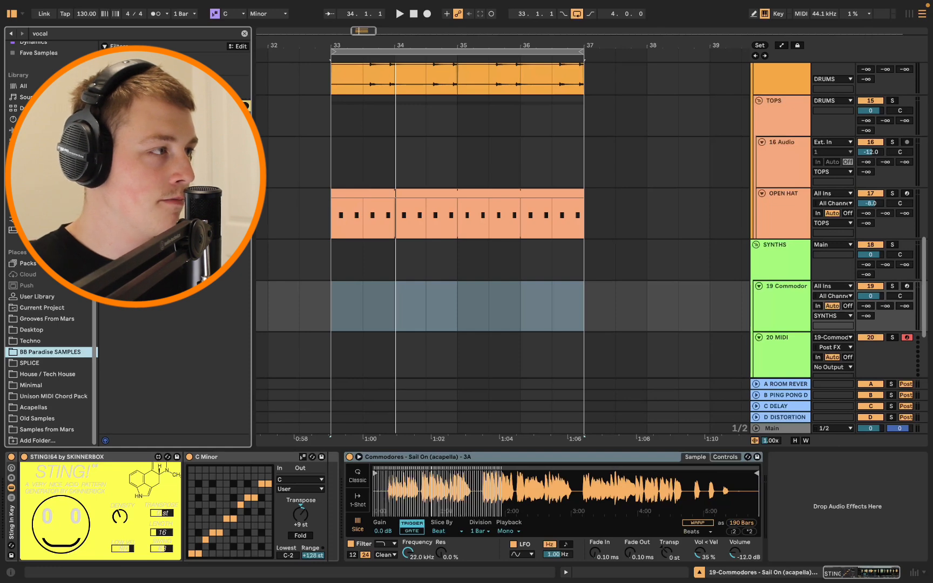
{"action": "left_click_drag", "start_coordinate": [162, 143], "coordinate": [511, 484]}
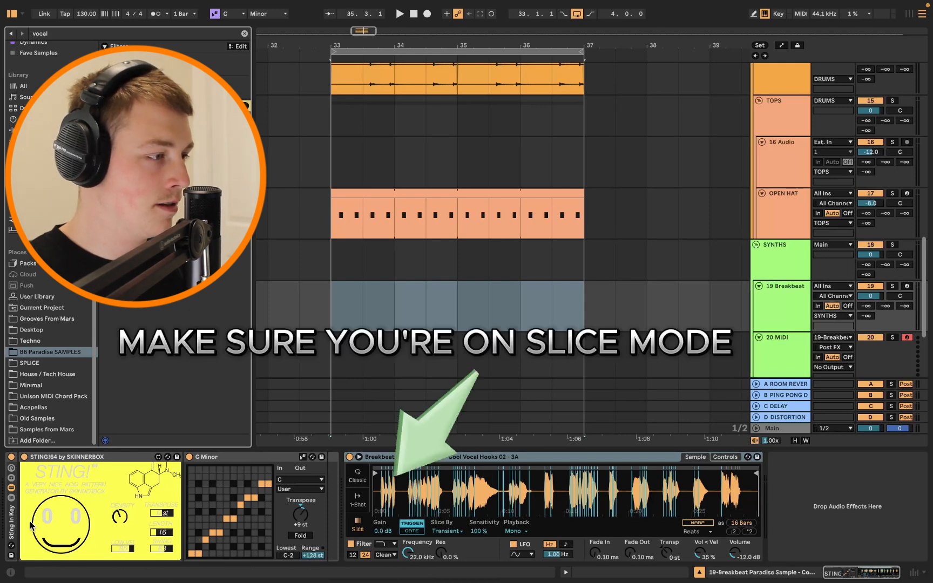
Step: Listen to the STING!64-triggered vocal slices on track 19, both soloed and together with the full mix
{"action": "key", "text": "space"}
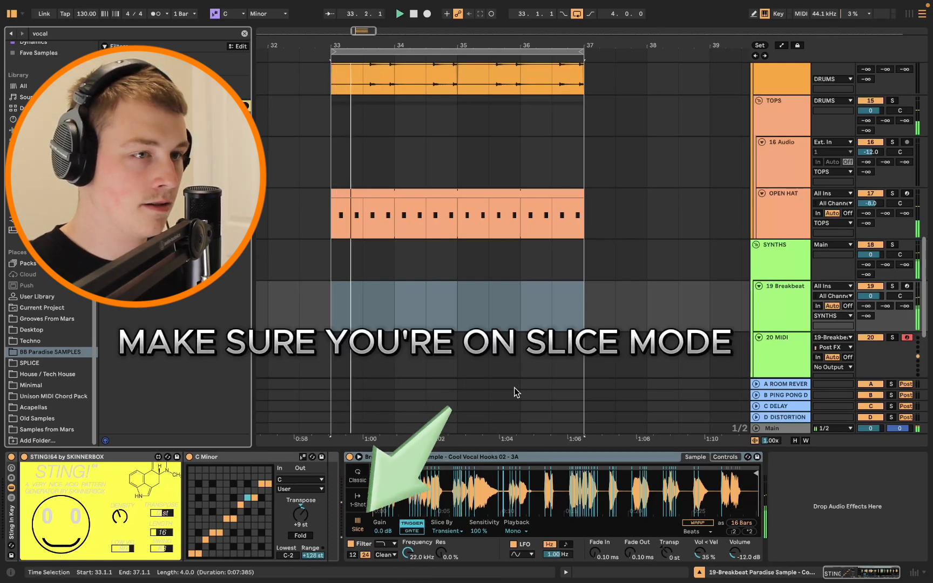
{"action": "left_click", "coordinate": [893, 286]}
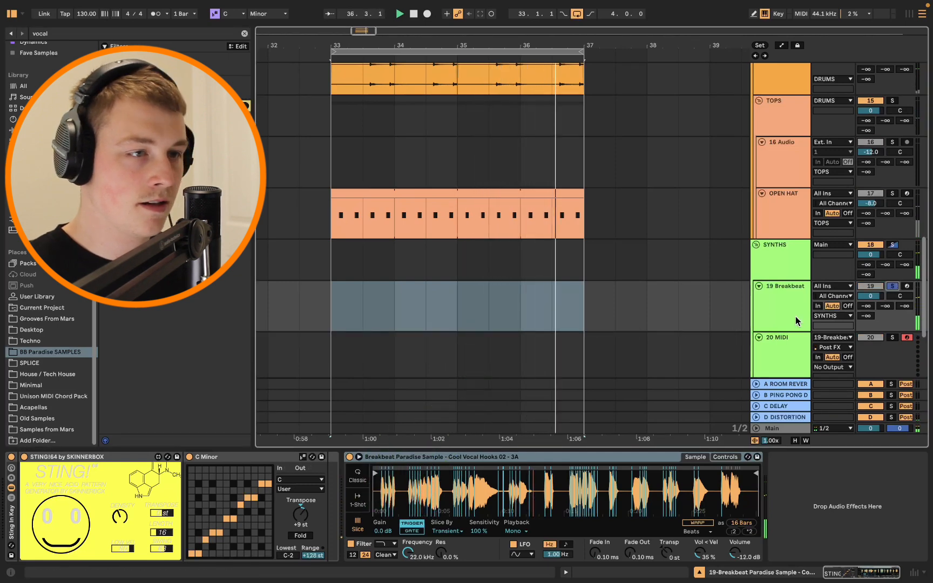
{"action": "left_click", "coordinate": [893, 286]}
{"action": "key", "text": "space"}
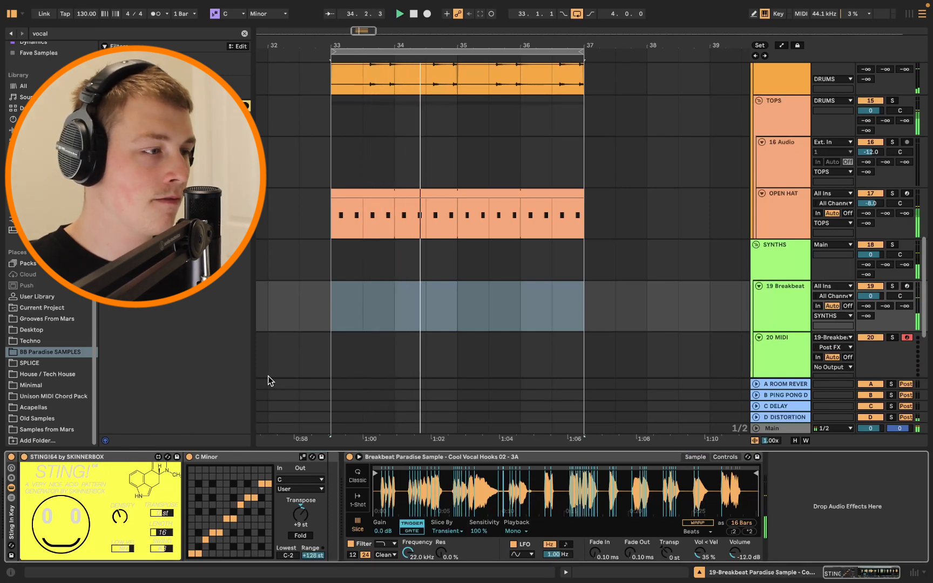
Step: Insert a new audio track below track 19 and set its input to the track 19 Breakbeat vocal sampler
{"action": "left_click", "coordinate": [792, 310]}
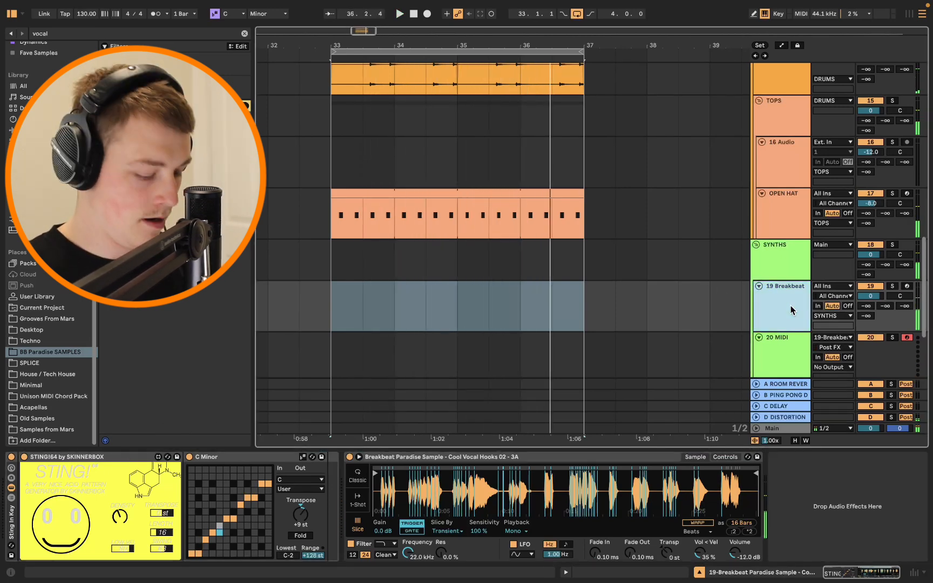
{"action": "key", "text": "super+t"}
{"action": "left_click", "coordinate": [845, 291]}
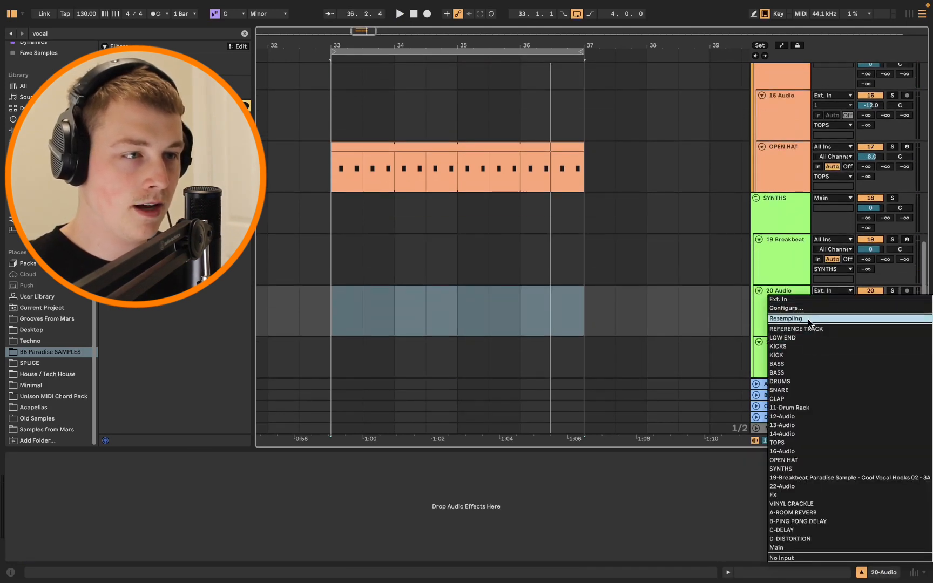
{"action": "left_click", "coordinate": [802, 477]}
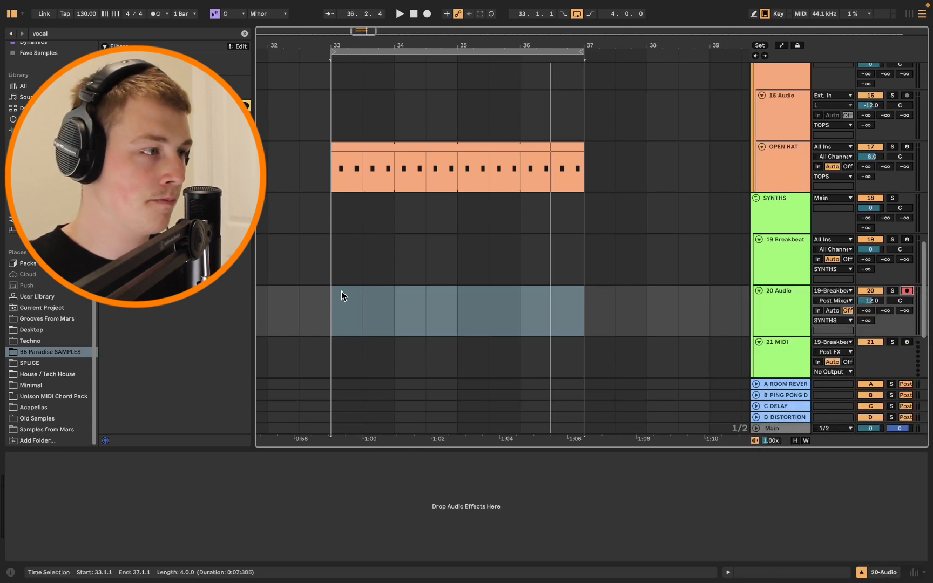
Step: Record the vocal chops onto track 20 from bar 33 and trim the recording to two bars, ending at bar 35
{"action": "left_click", "coordinate": [328, 291]}
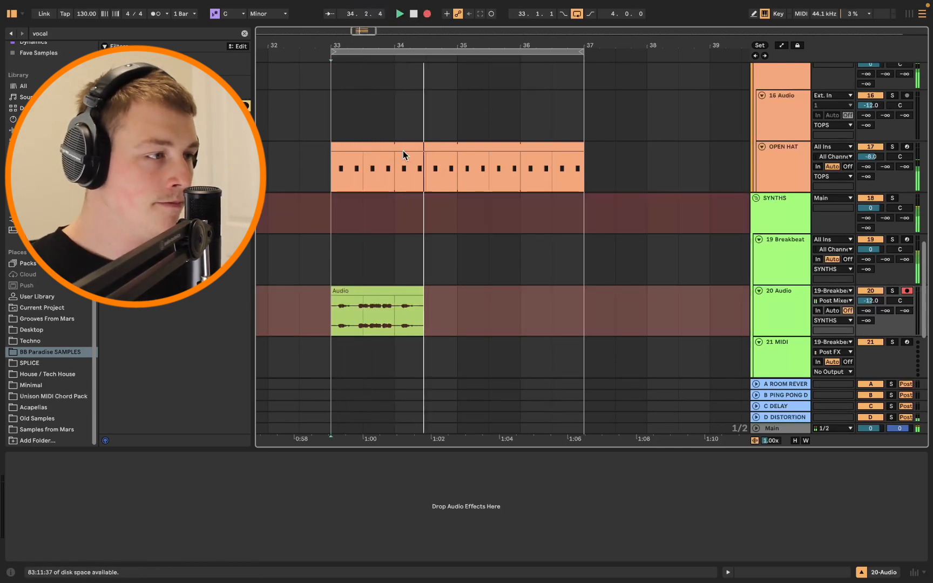
{"action": "key", "text": "space"}
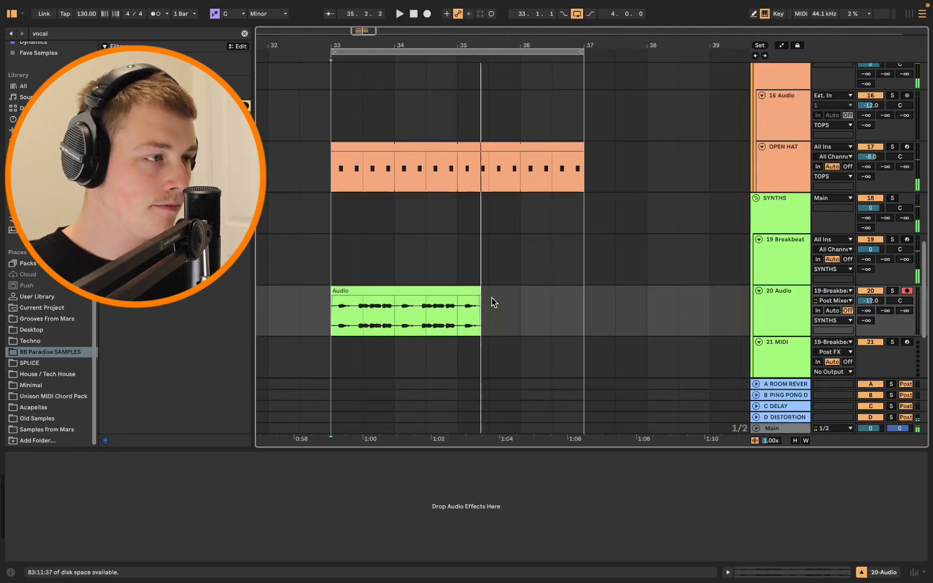
{"action": "left_click_drag", "start_coordinate": [476, 293], "coordinate": [456, 284]}
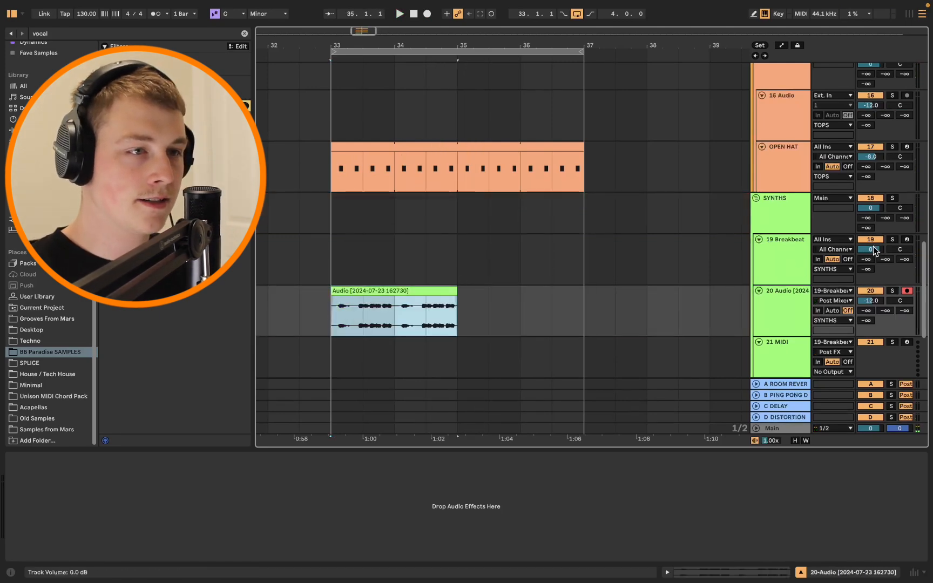
Step: Mute the track 19 vocal sampler, reset track 20's volume to 0 dB, and play back the recorded vocal clip
{"action": "left_click", "coordinate": [801, 304]}
{"action": "key", "text": "space"}
{"action": "left_click", "coordinate": [446, 292]}
{"action": "double_click", "coordinate": [870, 301]}
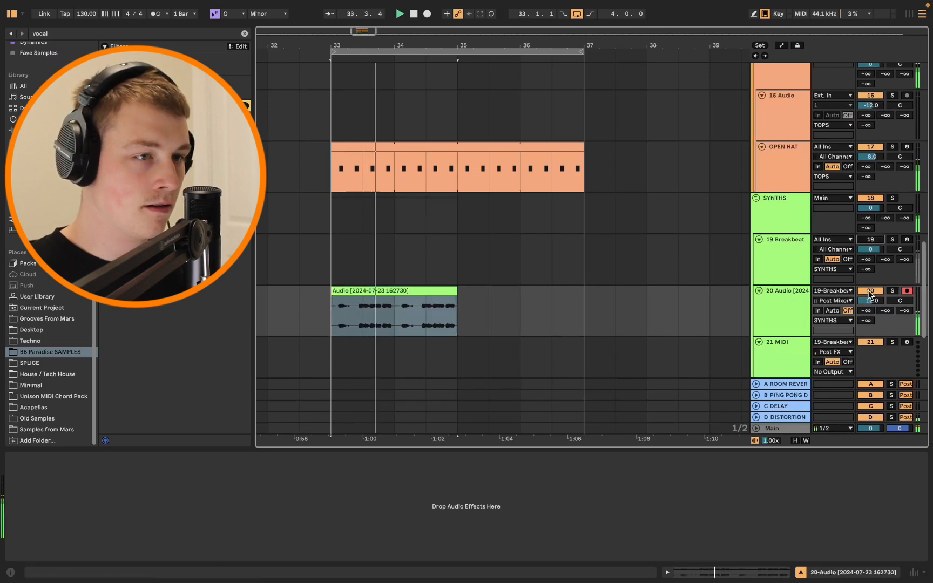
{"action": "key", "text": "space"}
{"action": "key", "text": "space"}
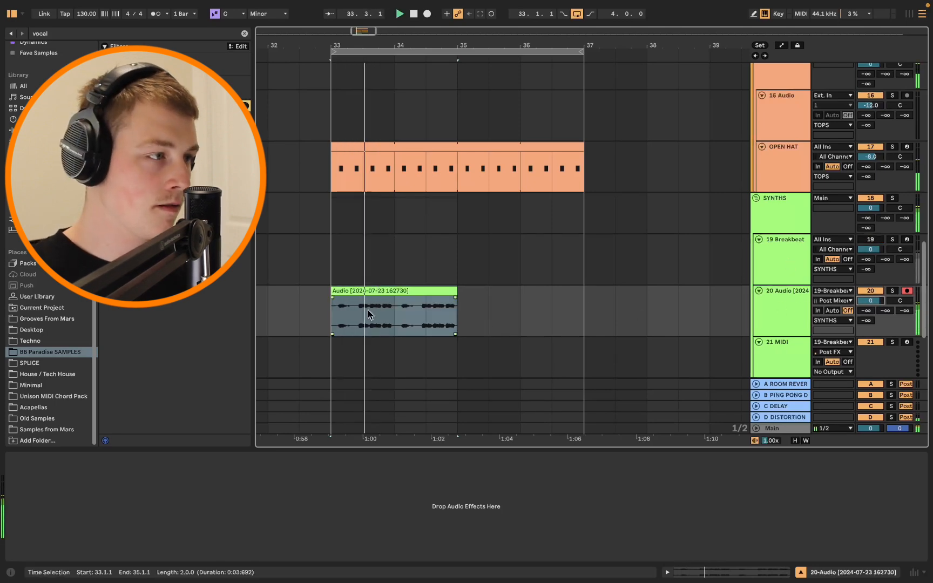
Step: Draw the recorded vocal clip's Gain envelope down to zero from about 1.2.3 to 1.4.2
{"action": "left_click", "coordinate": [394, 303]}
{"action": "double_click", "coordinate": [393, 296]}
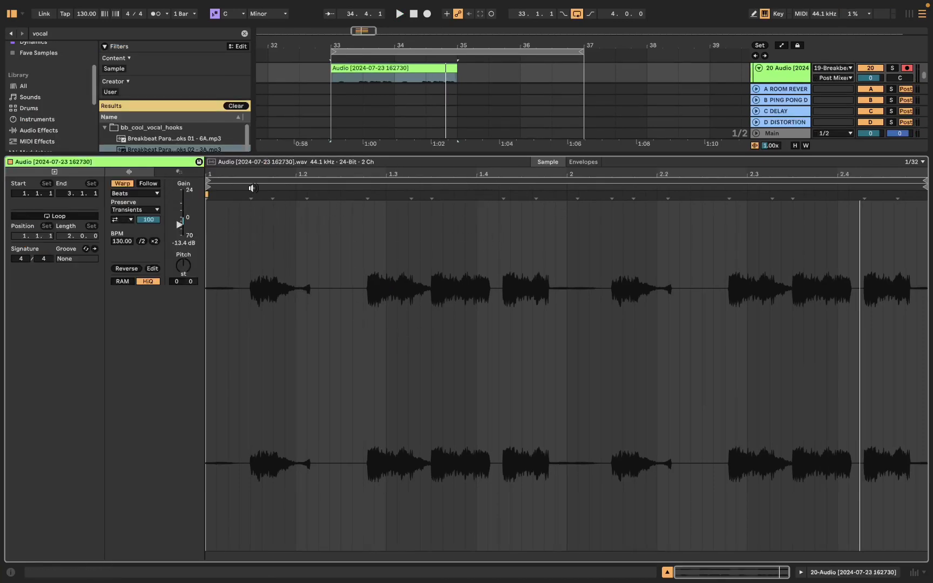
{"action": "left_click", "coordinate": [583, 162]}
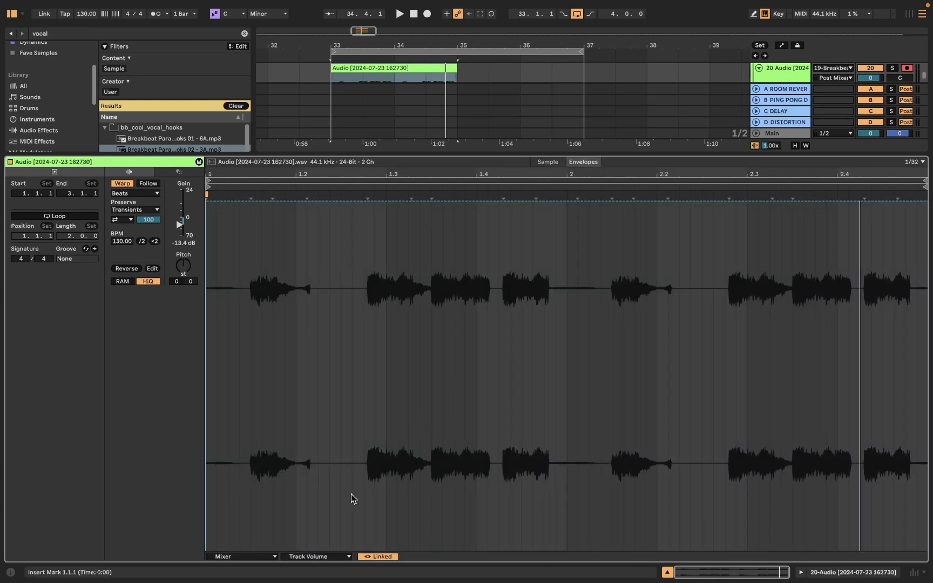
{"action": "left_click", "coordinate": [227, 557]}
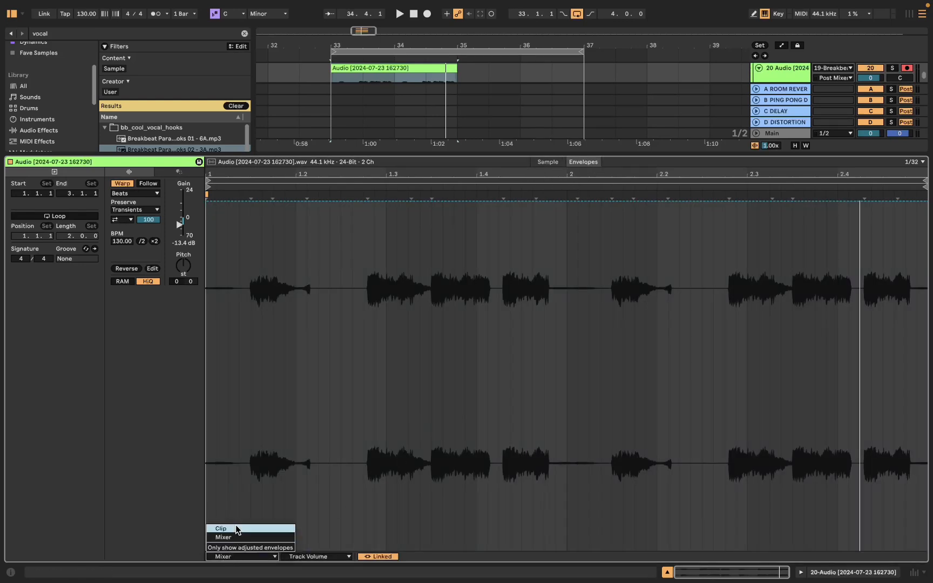
{"action": "left_click", "coordinate": [236, 529]}
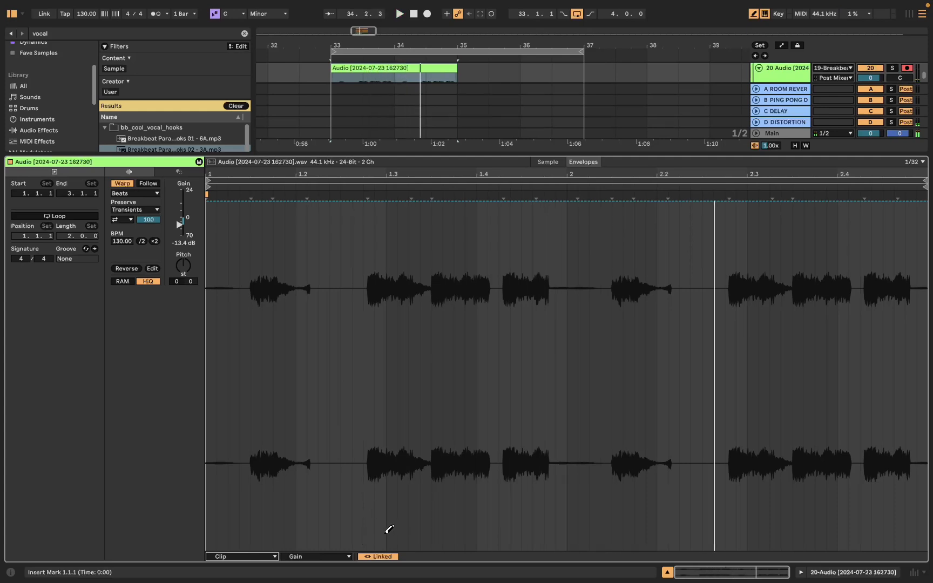
{"action": "left_click_drag", "start_coordinate": [348, 547], "coordinate": [494, 559]}
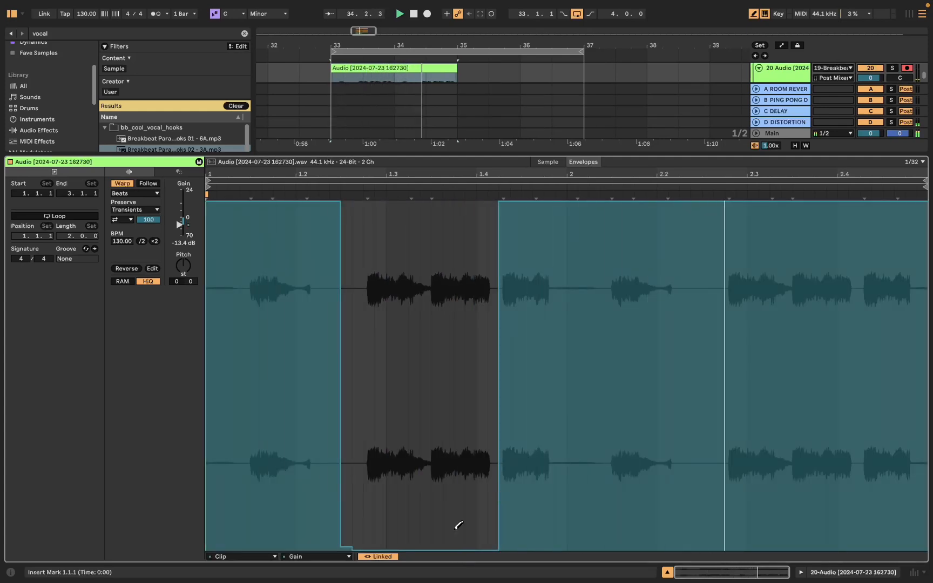
Step: Restore the clip's full gain from about 1.3.3 to 1.4.2 and silence it from about 1.4.2 to 2.1.2
{"action": "mouse_move", "coordinate": [432, 225]}
{"action": "left_mouse_down"}
{"action": "mouse_move", "coordinate": [444, 203]}
{"action": "mouse_move", "coordinate": [492, 186]}
{"action": "mouse_move", "coordinate": [450, 145]}
{"action": "left_mouse_up"}
{"action": "mouse_move", "coordinate": [504, 517]}
{"action": "left_mouse_down"}
{"action": "mouse_move", "coordinate": [539, 547]}
{"action": "mouse_move", "coordinate": [587, 548]}
{"action": "left_mouse_up"}
{"action": "key", "text": "space"}
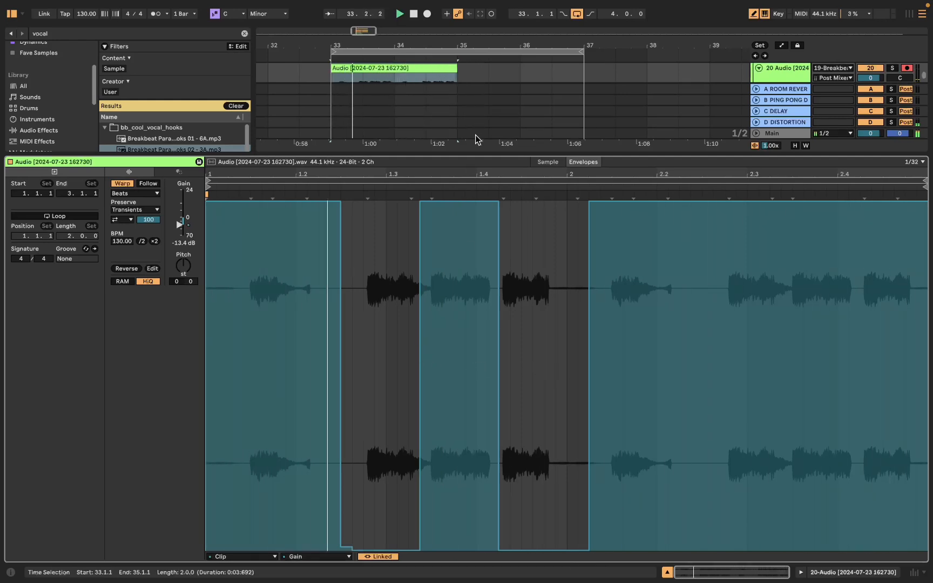
{"action": "left_click", "coordinate": [427, 544]}
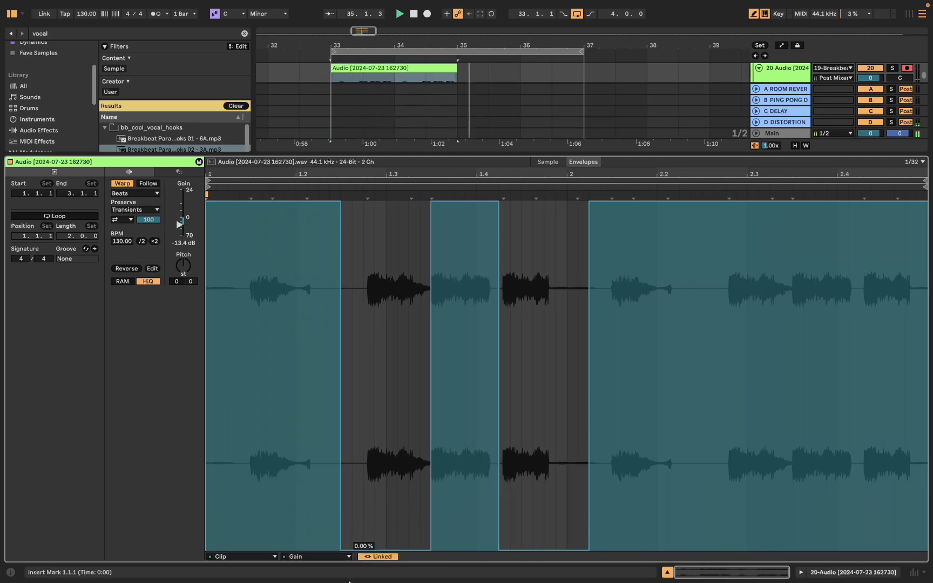
{"action": "key", "text": "super+alt+l"}
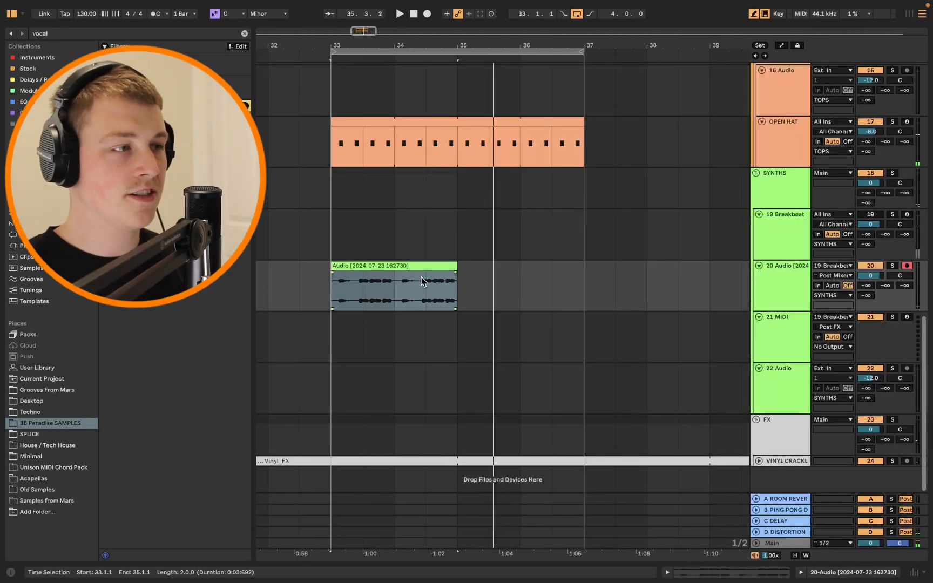
Step: Solo track 20 and listen to the vocal clip with its gain envelope applied
{"action": "left_click", "coordinate": [894, 264]}
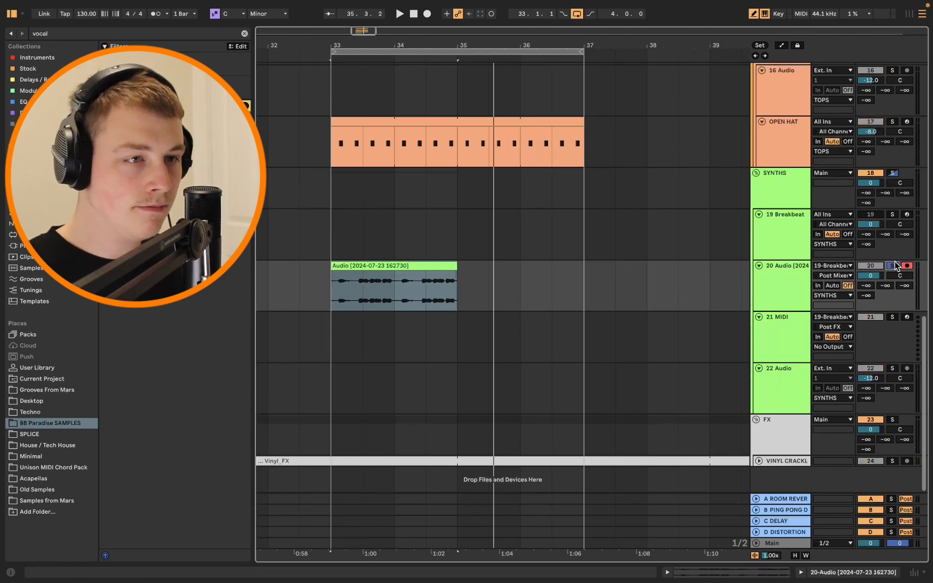
{"action": "double_click", "coordinate": [403, 300]}
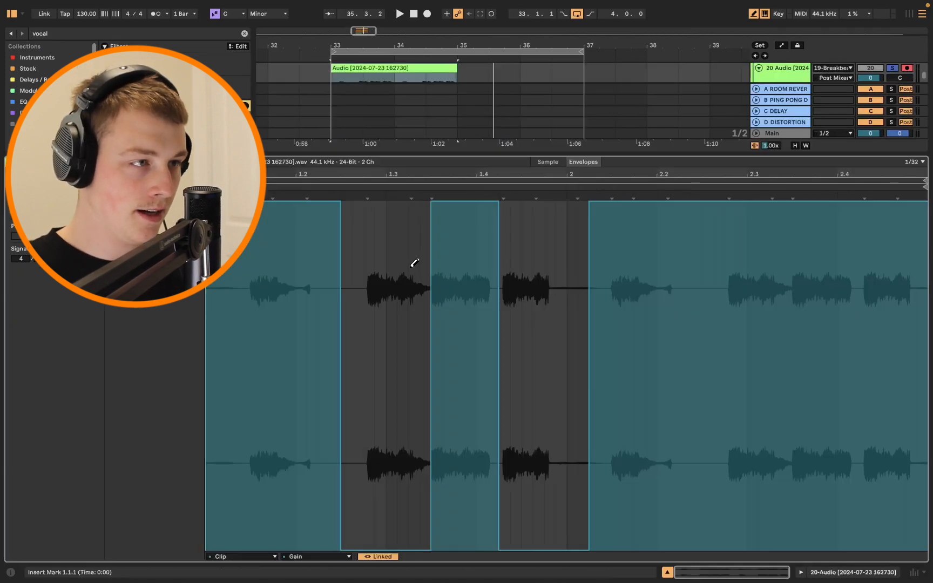
{"action": "left_click", "coordinate": [551, 151]}
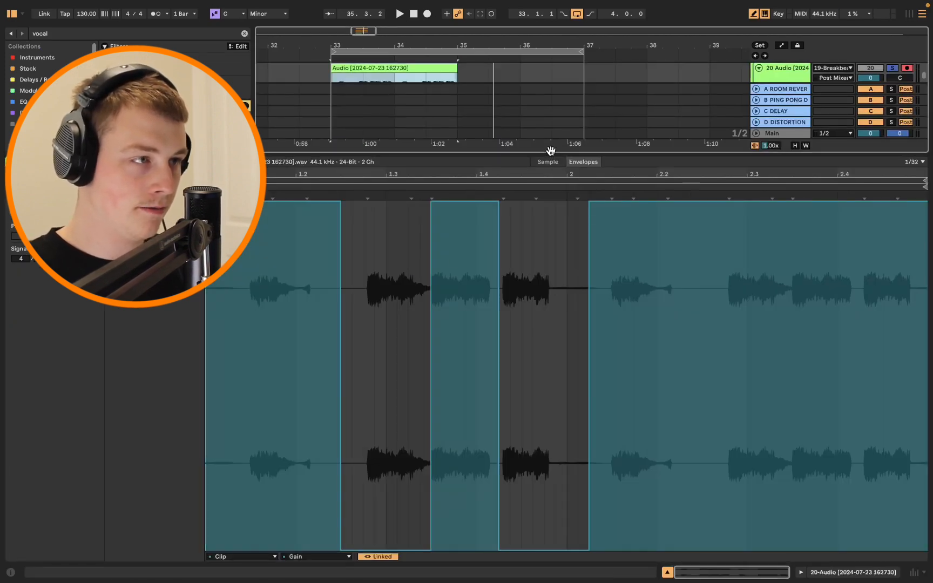
{"action": "key", "text": "super+alt+l"}
{"action": "key", "text": "space"}
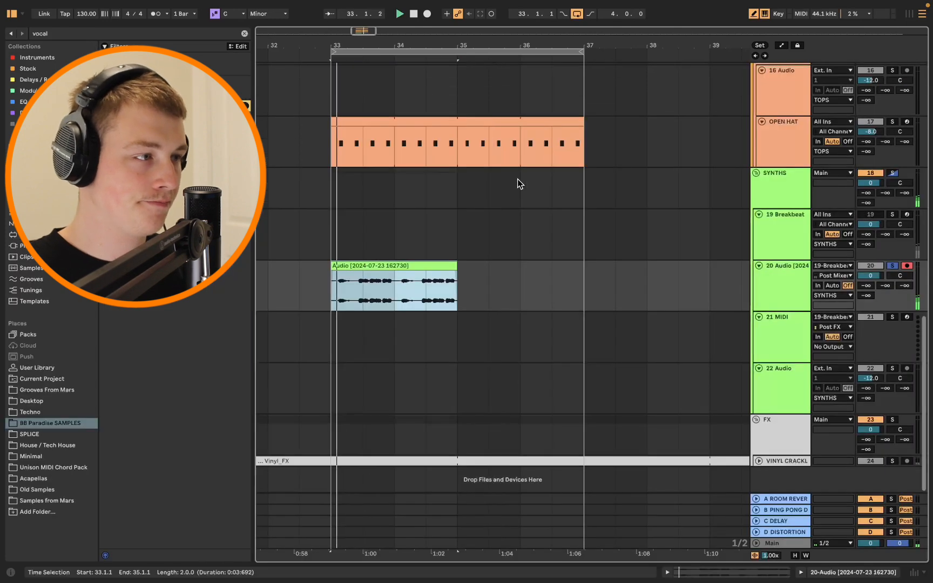
Step: Unsolo track 20 and duplicate the two-bar vocal clip so it fills bars 33 to 37
{"action": "left_click", "coordinate": [891, 266]}
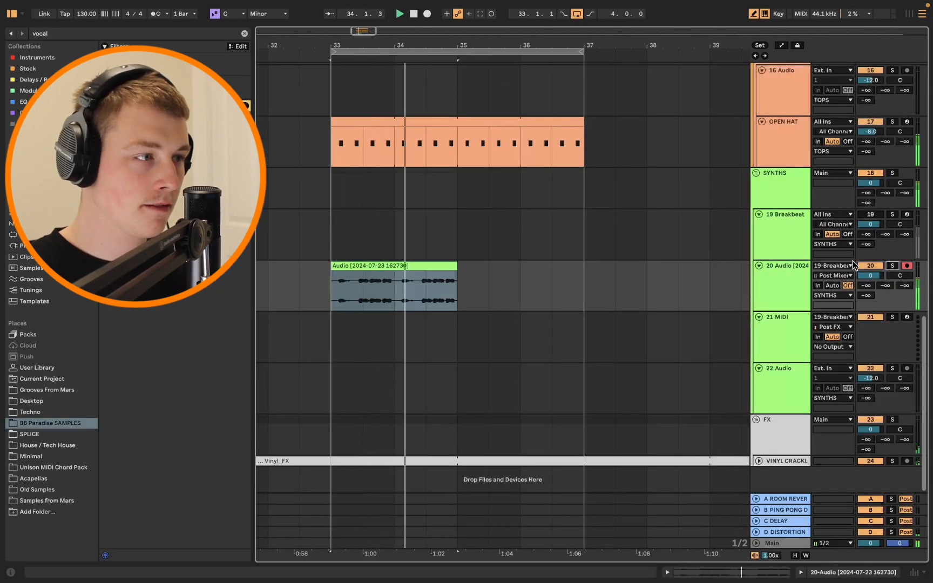
{"action": "key", "text": "super+d"}
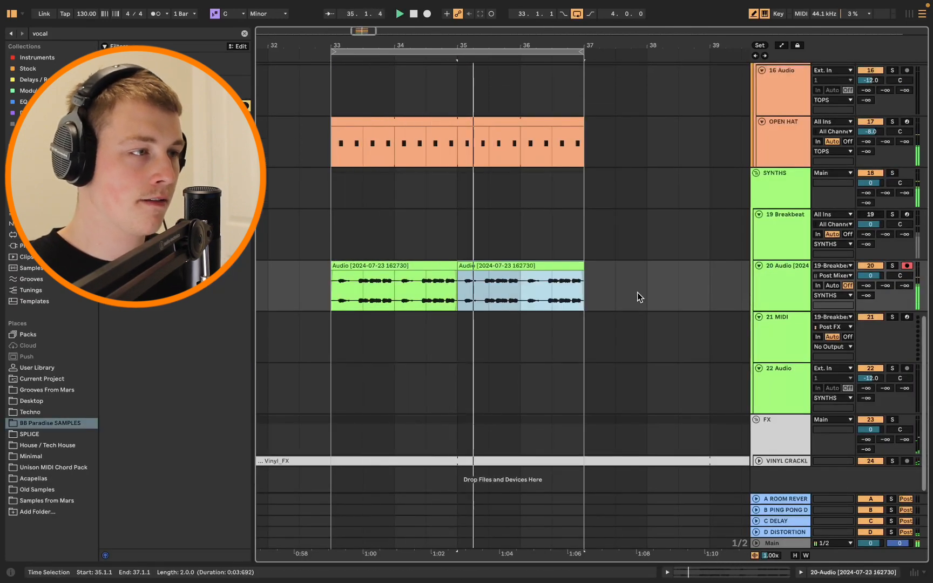
{"action": "scroll", "coordinate": [589, 233], "scroll_direction": "up", "scroll_amount": 2}
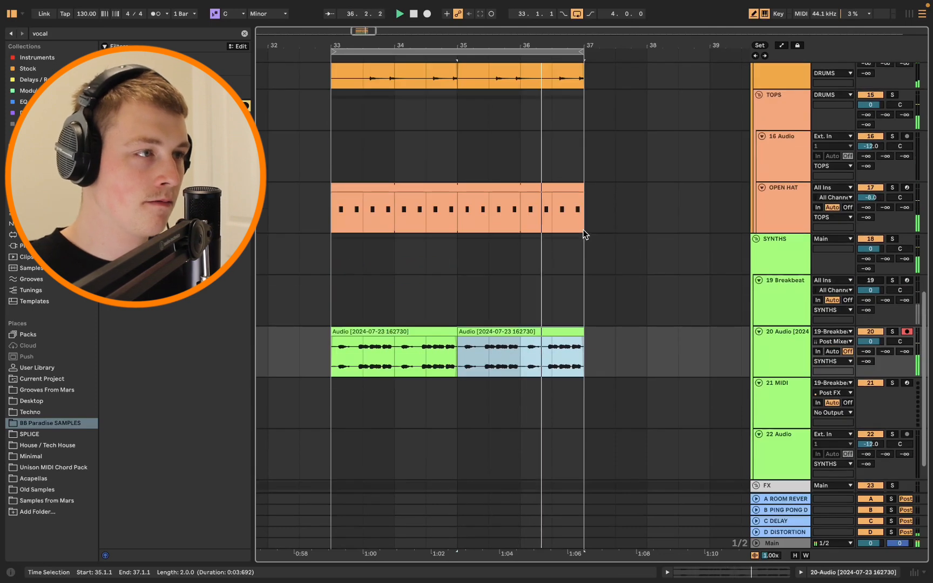